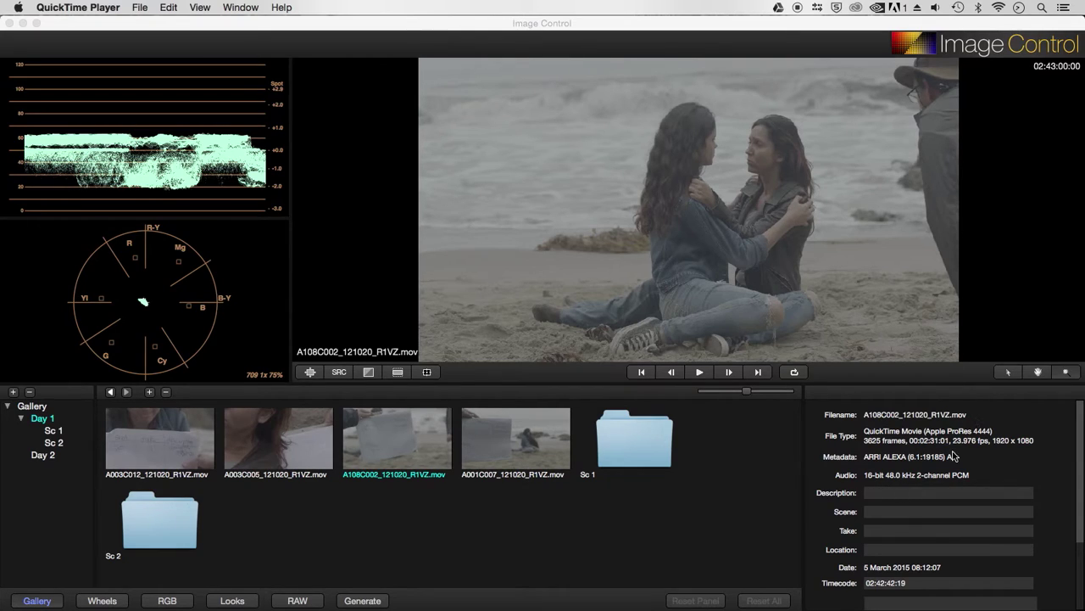
Step: Set Master Lift to -0.322, Master Gamma to 0.972 and Master Gain to 1.441 for the beach clip using the color wheel controls
{"action": "left_click", "coordinate": [880, 467]}
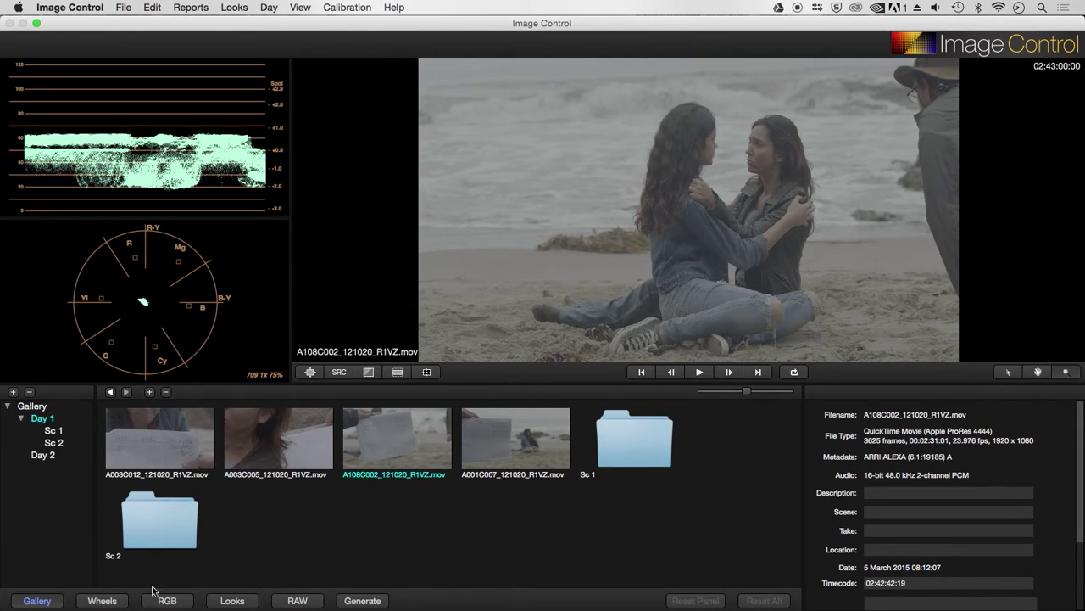
{"action": "left_click", "coordinate": [102, 598]}
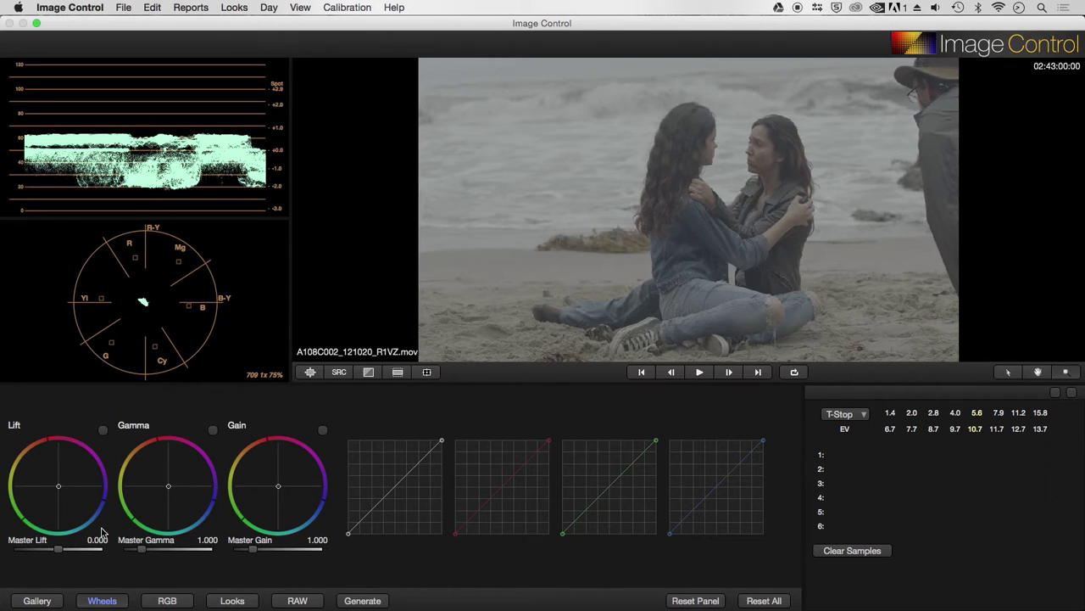
{"action": "left_click", "coordinate": [59, 549]}
{"action": "left_click_drag", "start_coordinate": [60, 549], "coordinate": [48, 550]}
{"action": "left_click_drag", "start_coordinate": [254, 552], "coordinate": [262, 549]}
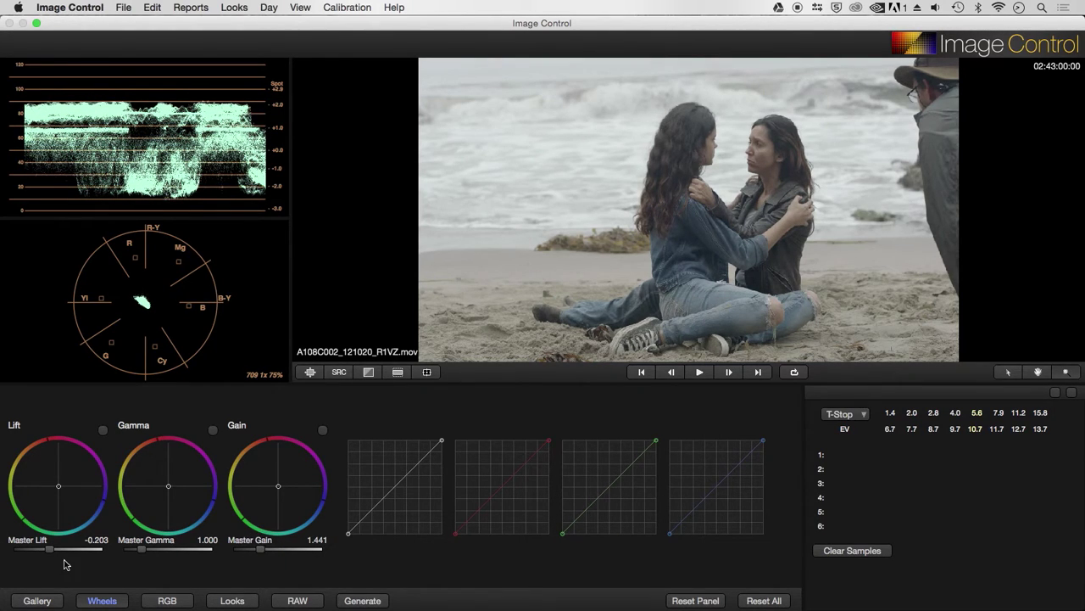
{"action": "left_click_drag", "start_coordinate": [51, 550], "coordinate": [45, 549]}
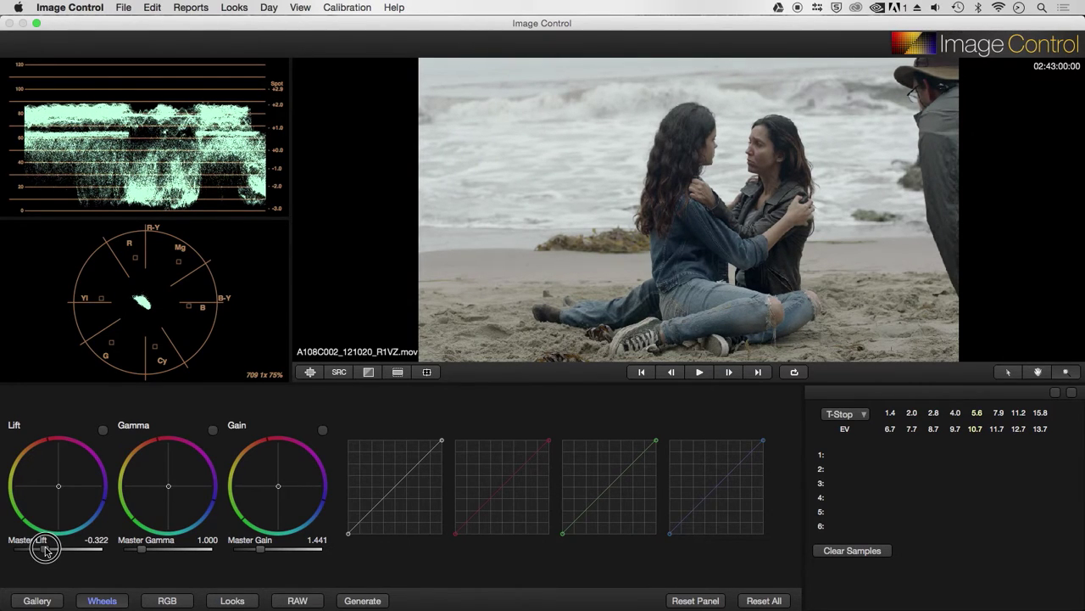
{"action": "left_click_drag", "start_coordinate": [261, 549], "coordinate": [262, 550]}
{"action": "left_click_drag", "start_coordinate": [142, 551], "coordinate": [143, 543]}
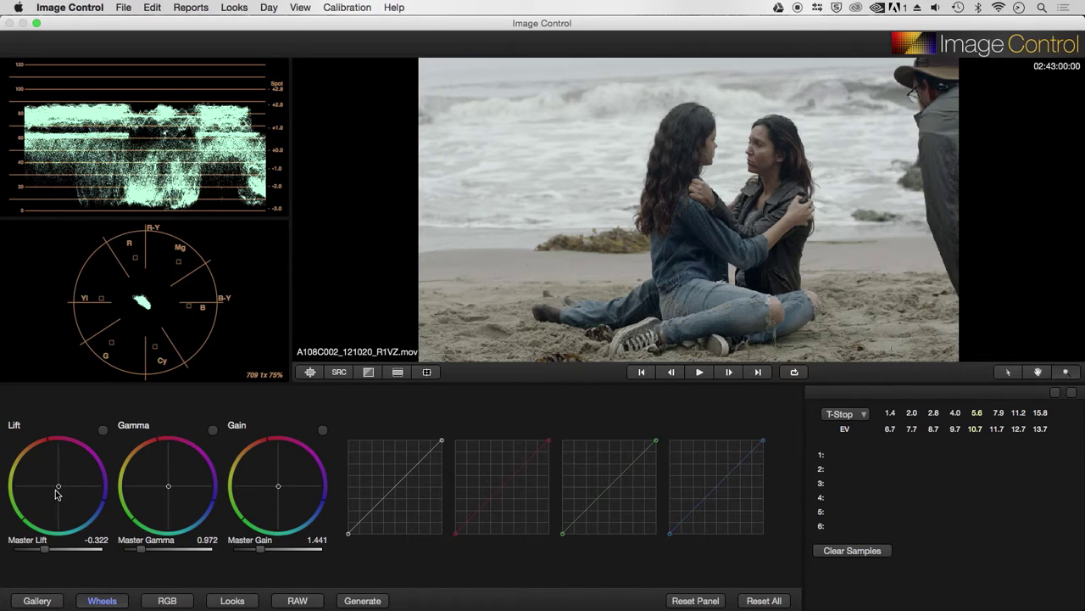
Step: Shift the Gamma color wheel toward magenta, and reset the Gamma color balance
{"action": "left_click_drag", "start_coordinate": [168, 487], "coordinate": [189, 465]}
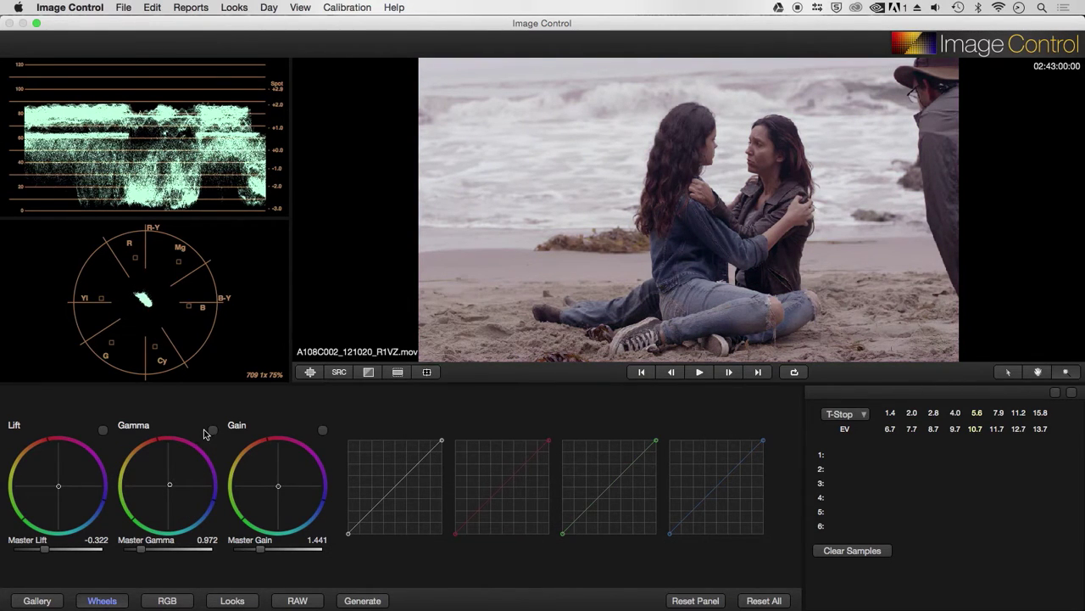
{"action": "left_click", "coordinate": [213, 429]}
Step: Open the numeric values of Master Gamma, Master Lift and Master Gain for editing, and leave them without an entry
{"action": "double_click", "coordinate": [215, 540]}
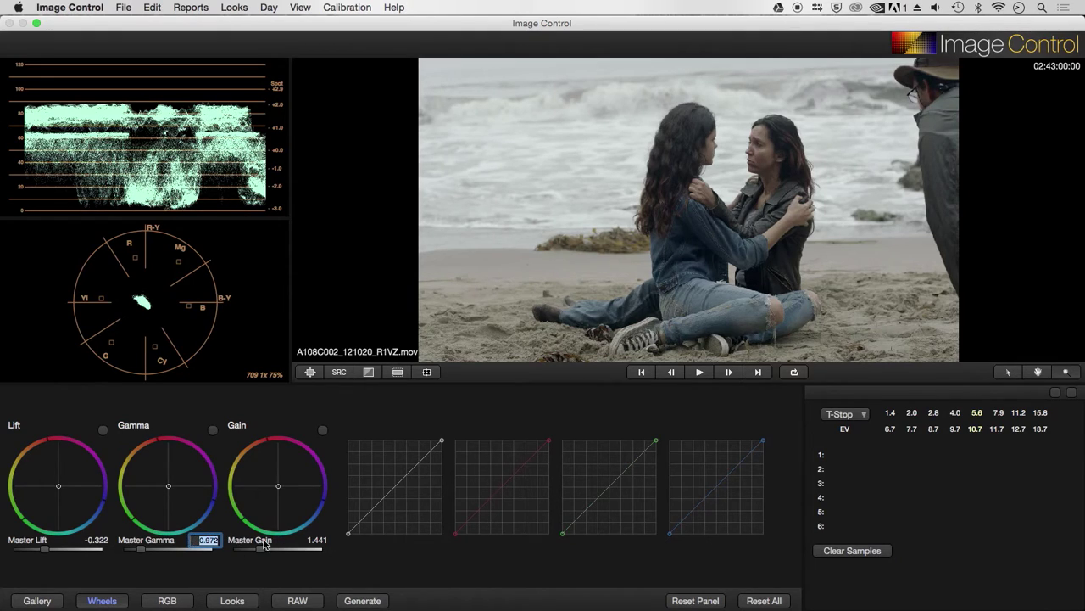
{"action": "double_click", "coordinate": [98, 540]}
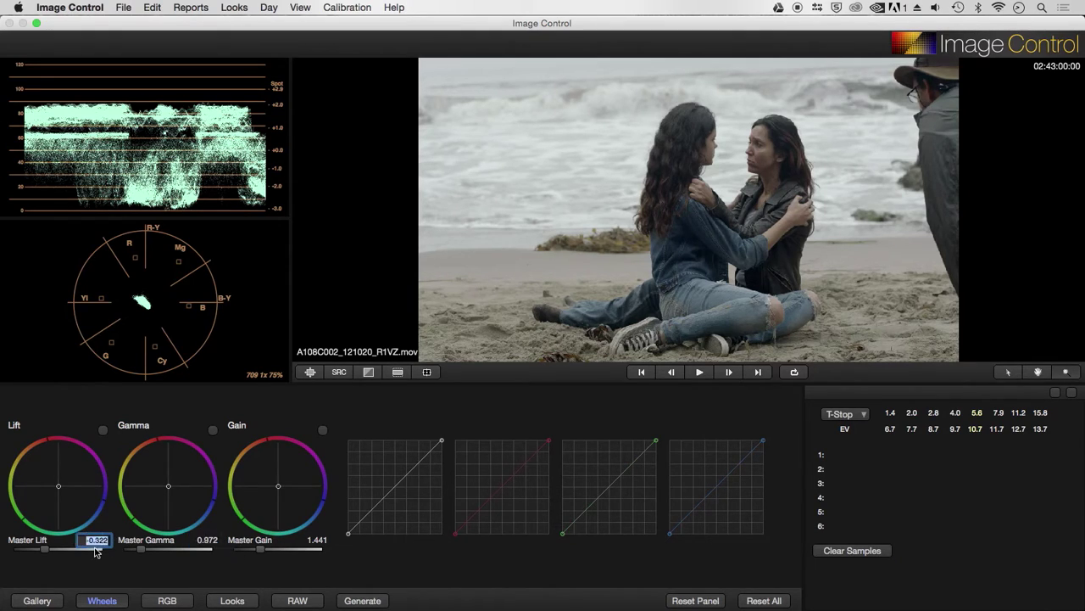
{"action": "double_click", "coordinate": [207, 540]}
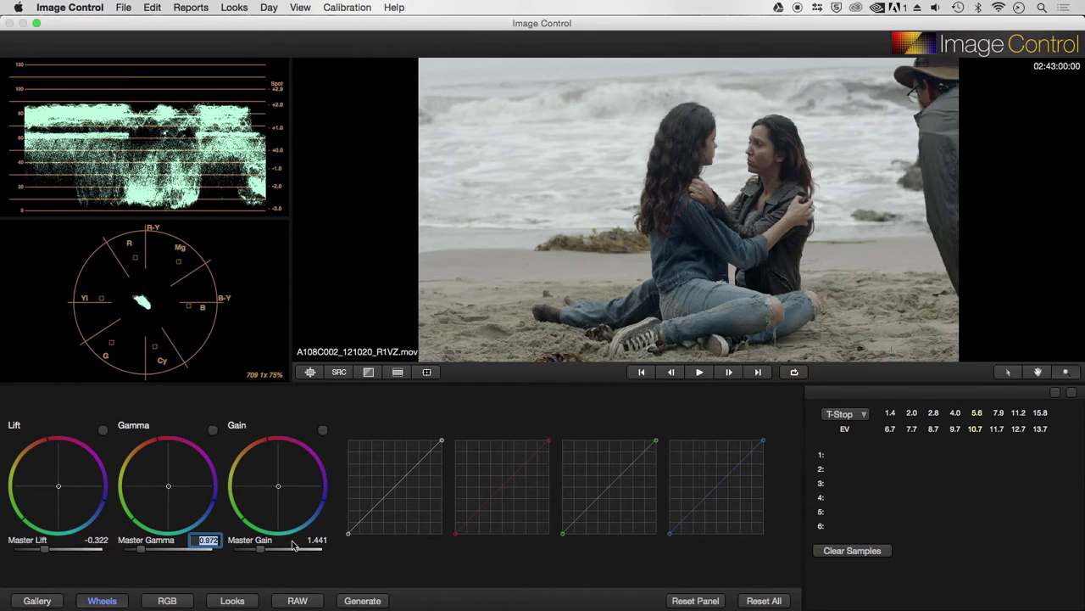
{"action": "double_click", "coordinate": [317, 541]}
{"action": "left_click", "coordinate": [367, 544]}
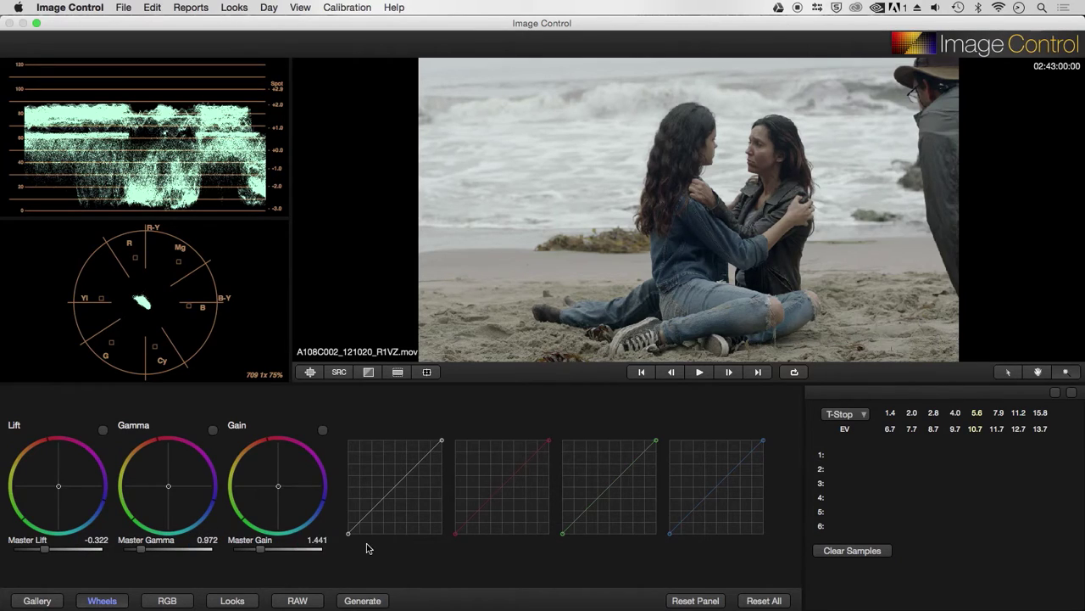
Step: Bend the master curve upward with a control point in the lower tones, and move that point back onto the diagonal
{"action": "left_click", "coordinate": [387, 499]}
{"action": "mouse_move", "coordinate": [387, 499]}
{"action": "left_mouse_down"}
{"action": "mouse_move", "coordinate": [412, 467]}
{"action": "mouse_move", "coordinate": [374, 498]}
{"action": "left_mouse_up"}
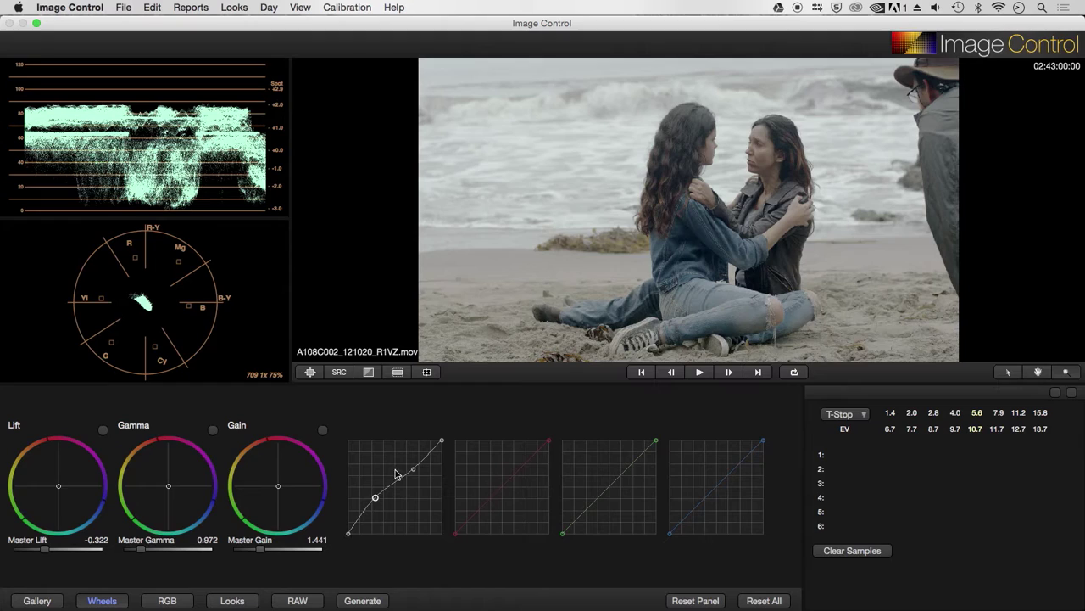
{"action": "left_click_drag", "start_coordinate": [376, 502], "coordinate": [380, 502]}
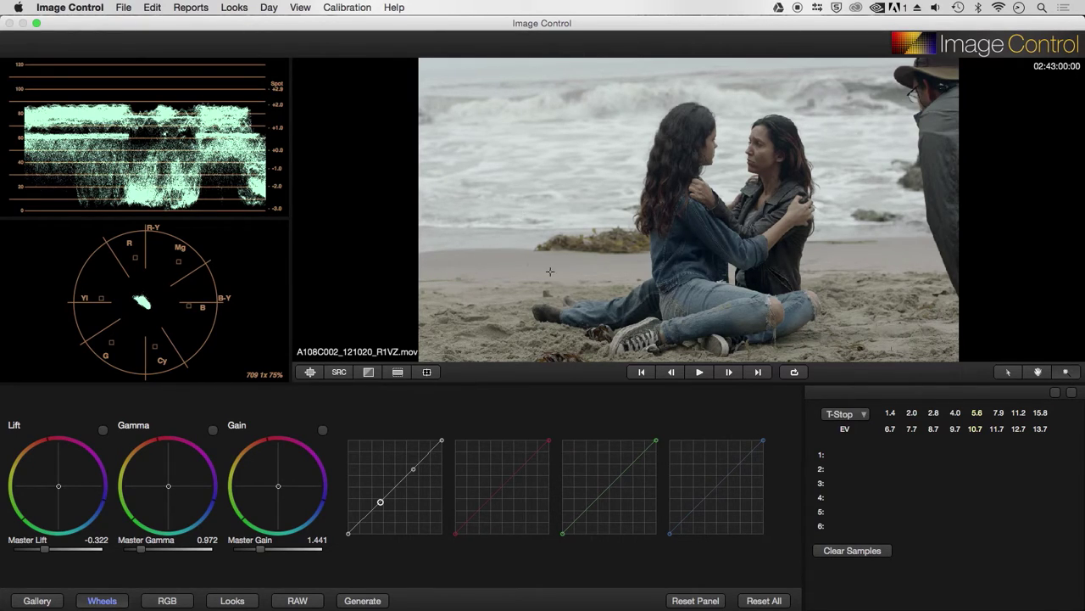
Step: Sample the wet sand, the breaking wave and the hair of the woman facing away, using a T-Stop of 5.6
{"action": "left_click", "coordinate": [517, 263]}
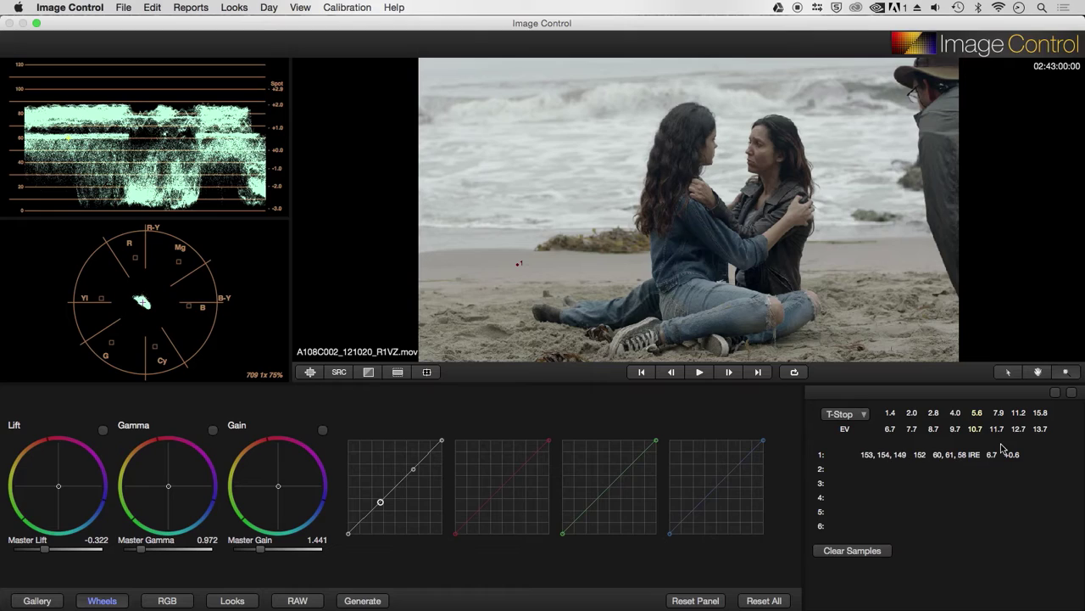
{"action": "left_click", "coordinate": [519, 108]}
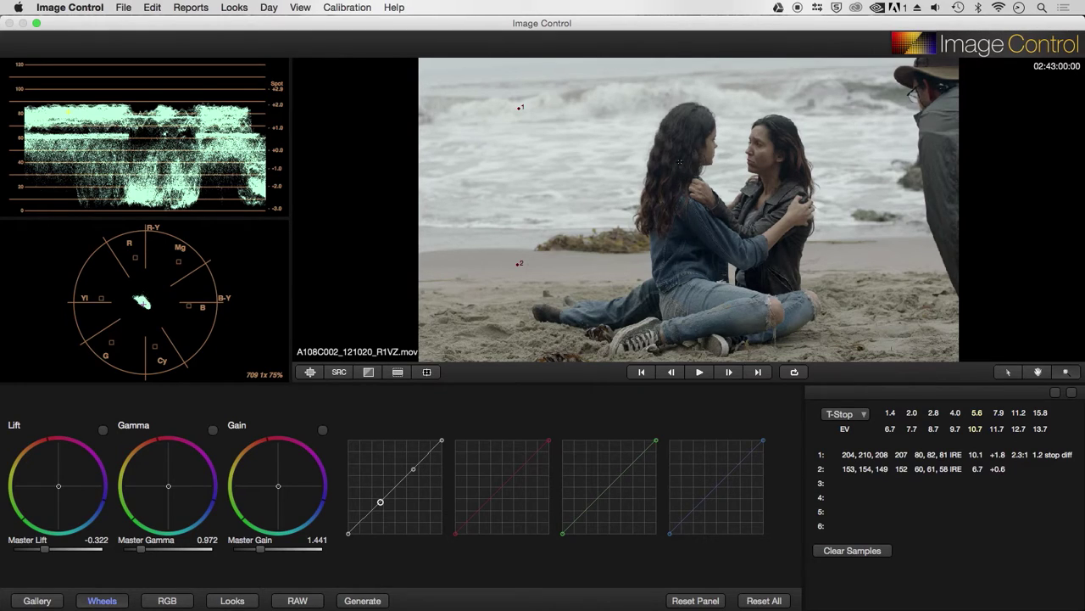
{"action": "left_click", "coordinate": [680, 160]}
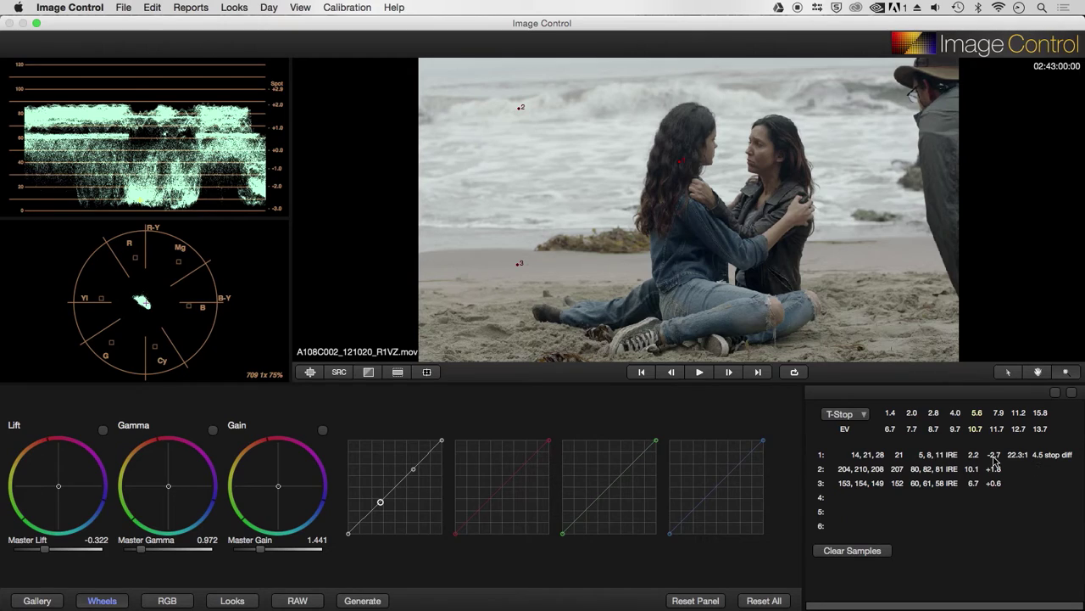
{"action": "left_click", "coordinate": [856, 413]}
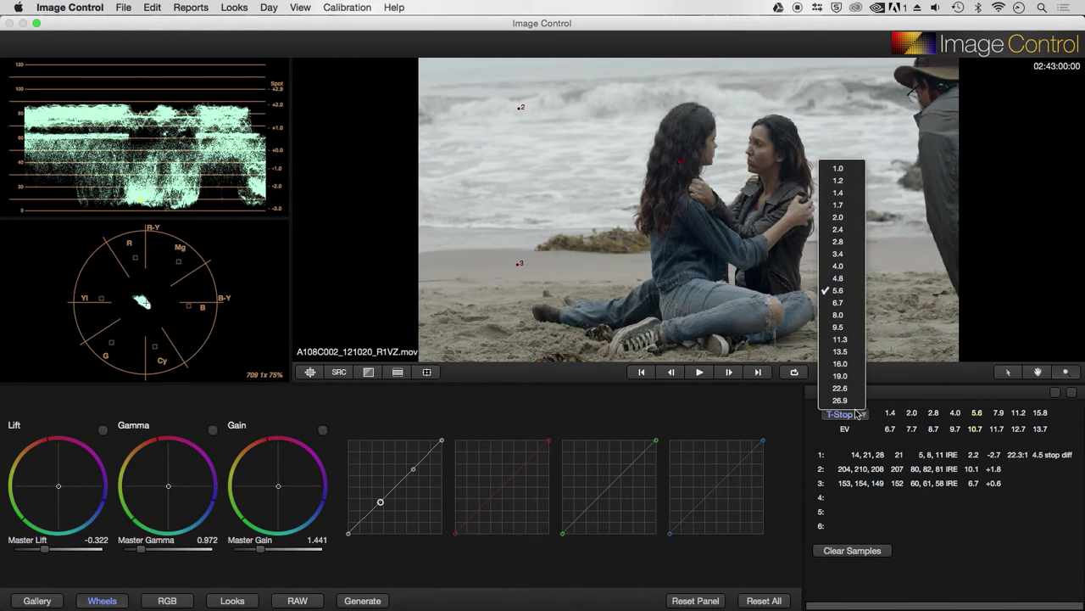
{"action": "left_click", "coordinate": [845, 292]}
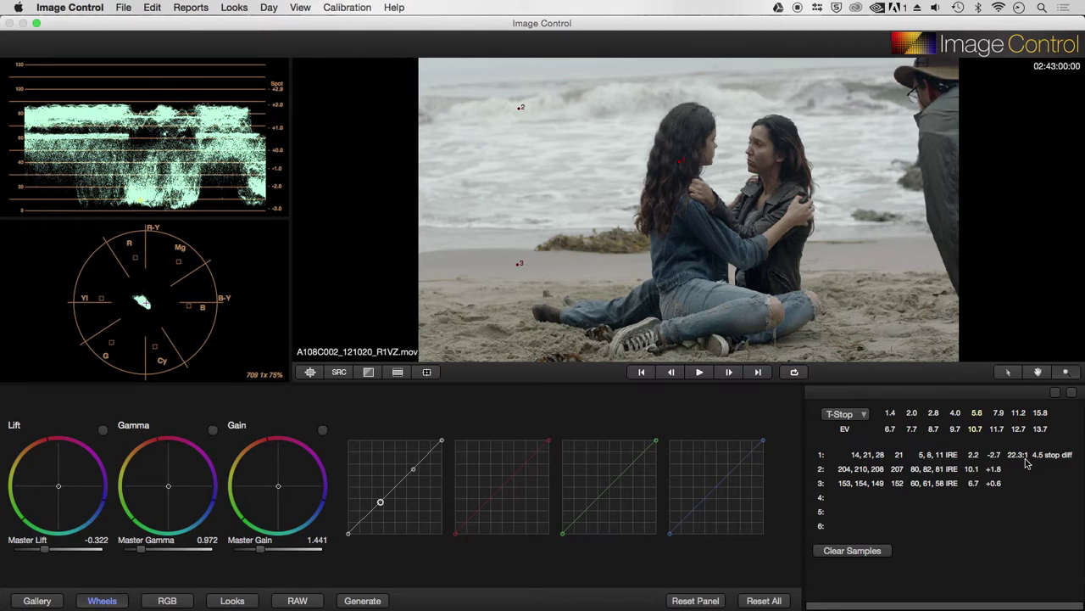
Step: Clear the image samples and display the HDLink Pro device options
{"action": "left_click", "coordinate": [853, 550]}
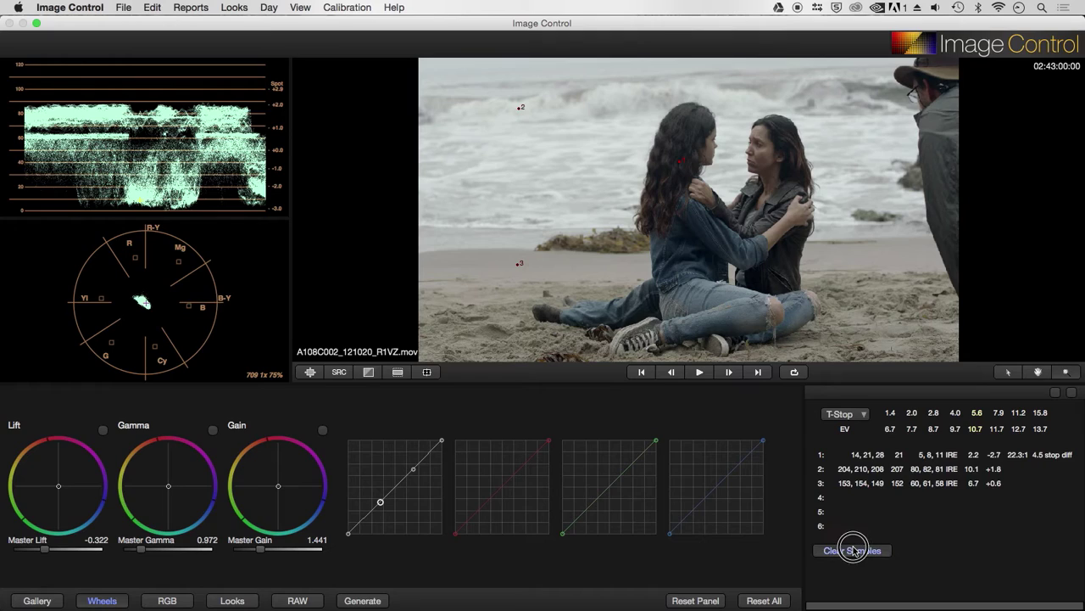
{"action": "left_click", "coordinate": [1072, 394]}
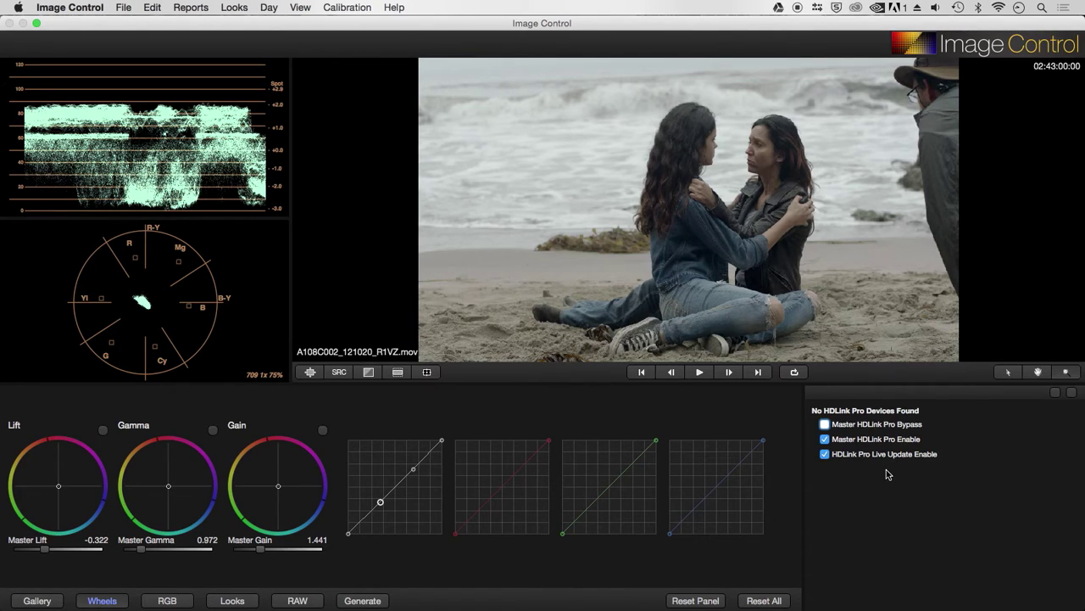
Step: Set Master Lift to -0.012, Master Gain to 1.107, Red Lift to -0.075 and Blue Gamma to 1.223 with the RGB controls
{"action": "left_click", "coordinate": [177, 600]}
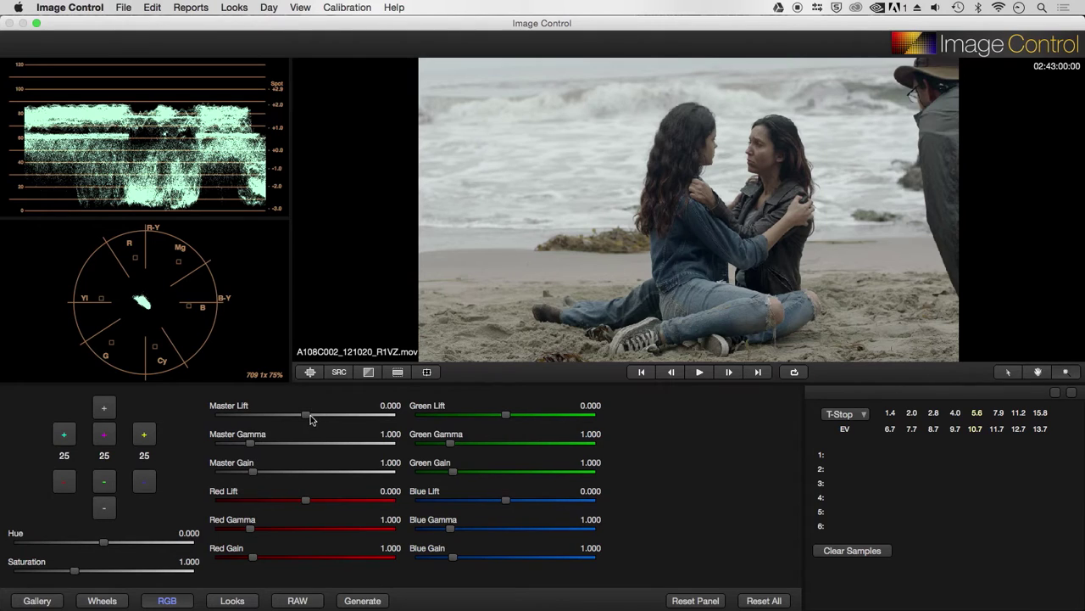
{"action": "left_click_drag", "start_coordinate": [307, 418], "coordinate": [303, 418]}
{"action": "mouse_move", "coordinate": [253, 473]}
{"action": "left_mouse_down"}
{"action": "mouse_move", "coordinate": [269, 471]}
{"action": "mouse_move", "coordinate": [256, 472]}
{"action": "left_mouse_up"}
{"action": "mouse_move", "coordinate": [306, 501]}
{"action": "left_mouse_down"}
{"action": "mouse_move", "coordinate": [284, 502]}
{"action": "mouse_move", "coordinate": [308, 501]}
{"action": "mouse_move", "coordinate": [299, 500]}
{"action": "left_mouse_up"}
{"action": "left_click_drag", "start_coordinate": [449, 530], "coordinate": [459, 529]}
Step: Sample the wet sand and balance its color by setting Red Gamma to 1.068 and fine-tuning Green and Blue Gamma
{"action": "left_click", "coordinate": [522, 262]}
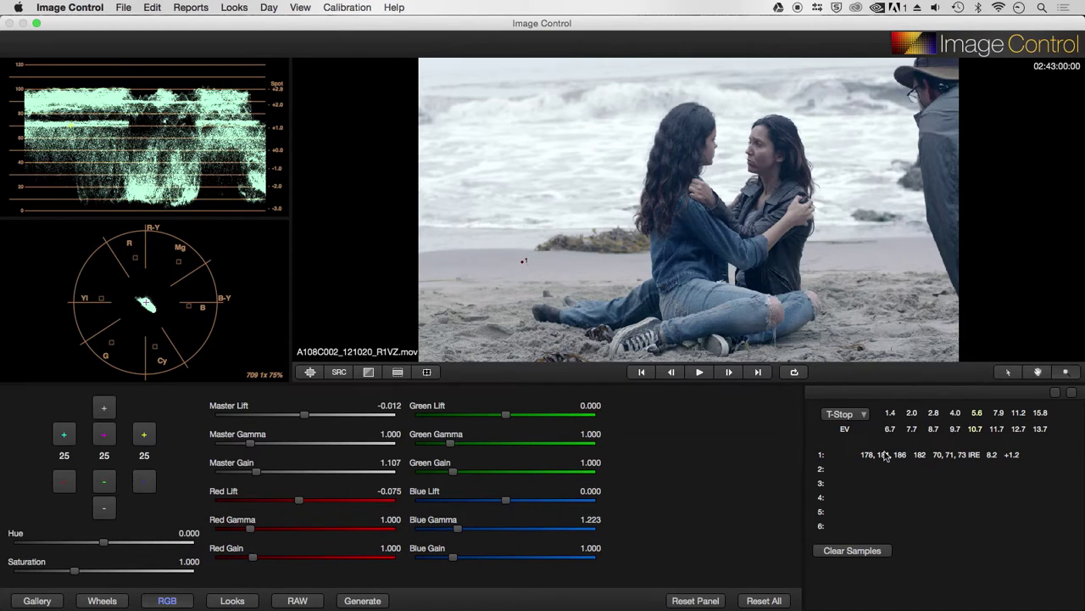
{"action": "mouse_move", "coordinate": [299, 501]}
{"action": "left_mouse_down"}
{"action": "mouse_move", "coordinate": [270, 499]}
{"action": "mouse_move", "coordinate": [298, 499]}
{"action": "left_mouse_up"}
{"action": "left_click_drag", "start_coordinate": [252, 529], "coordinate": [256, 528]}
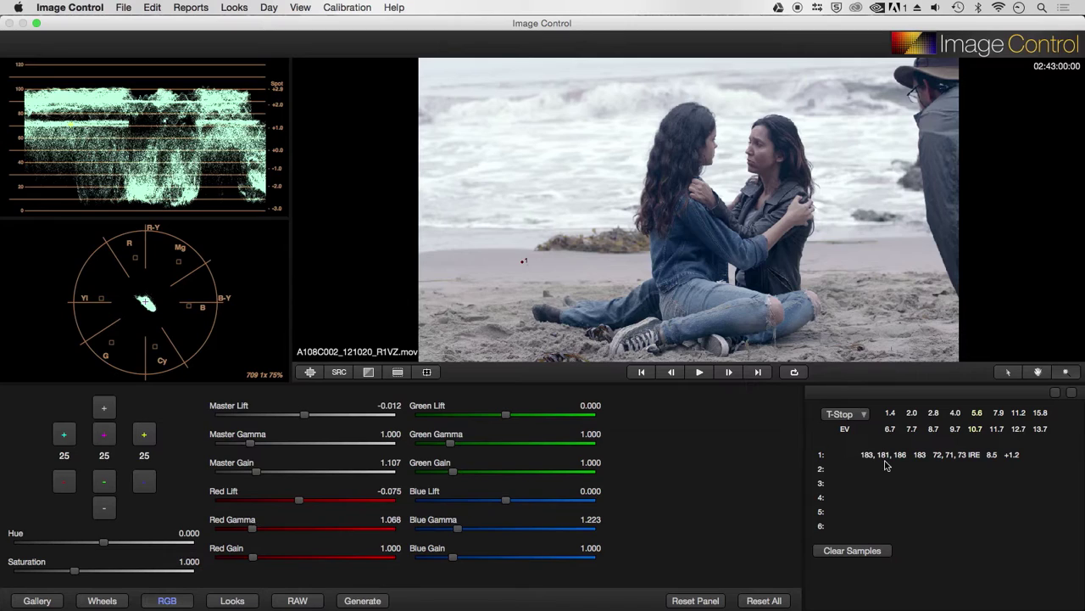
{"action": "left_click_drag", "start_coordinate": [452, 443], "coordinate": [454, 444]}
{"action": "left_click_drag", "start_coordinate": [458, 526], "coordinate": [457, 524]}
Step: Open the Looks library and reset all grading adjustments on the clip
{"action": "left_click", "coordinate": [99, 601]}
{"action": "left_click", "coordinate": [169, 600]}
{"action": "left_click", "coordinate": [219, 600]}
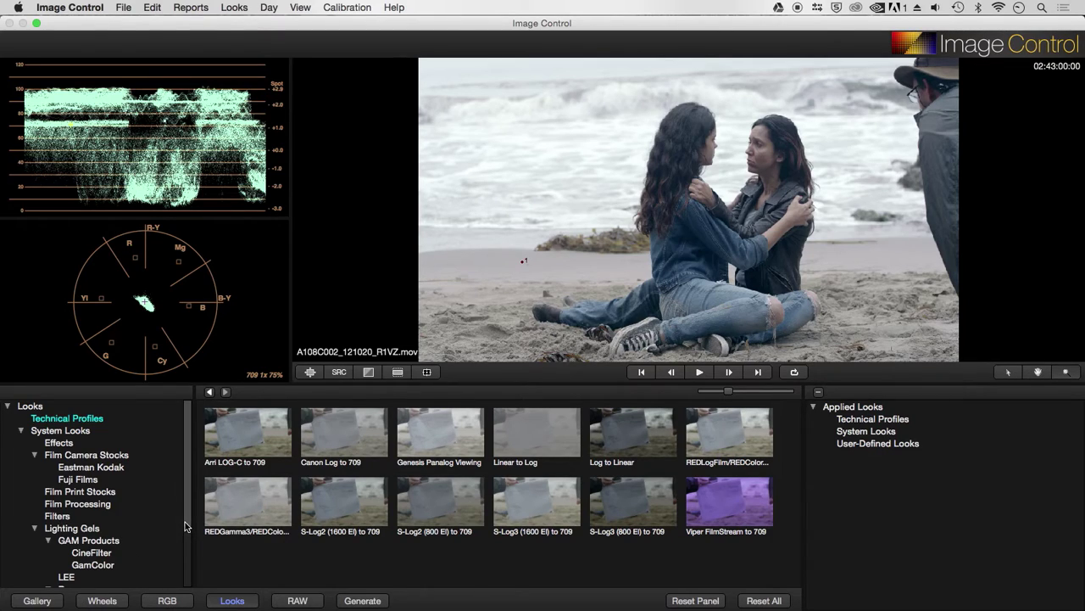
{"action": "left_click_drag", "start_coordinate": [187, 524], "coordinate": [221, 424]}
{"action": "left_click", "coordinate": [768, 602]}
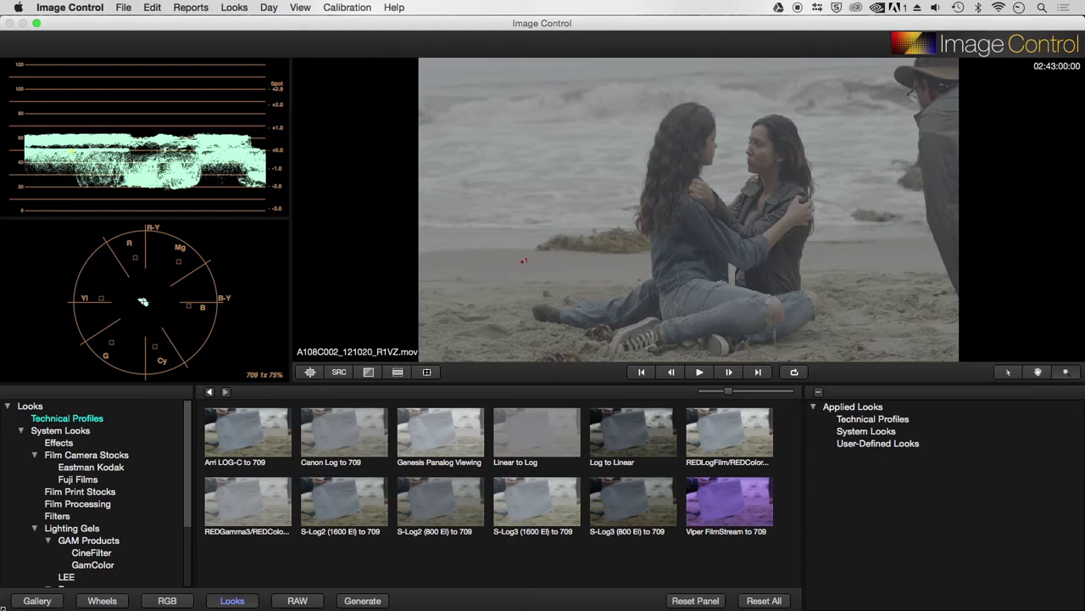
Step: Apply the Arri LOG-C to 709 technical profile to the clip
{"action": "left_click", "coordinate": [39, 421]}
{"action": "left_click", "coordinate": [243, 441]}
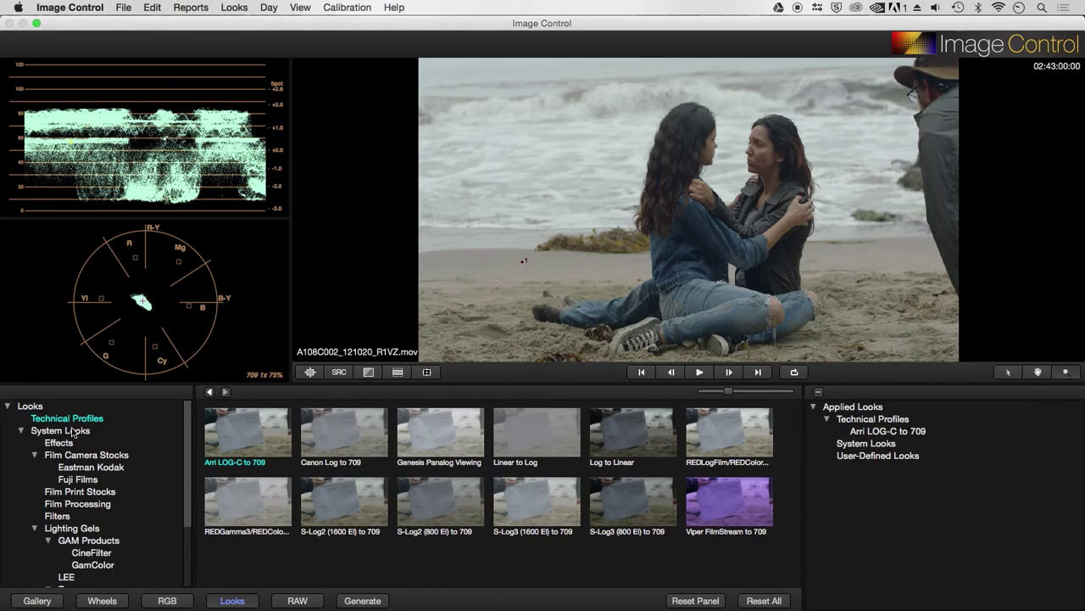
Step: Look through the Effects looks and apply the Kodak 5219 Vision3 500T film camera stock to the clip
{"action": "left_click", "coordinate": [98, 419]}
{"action": "left_click", "coordinate": [73, 432]}
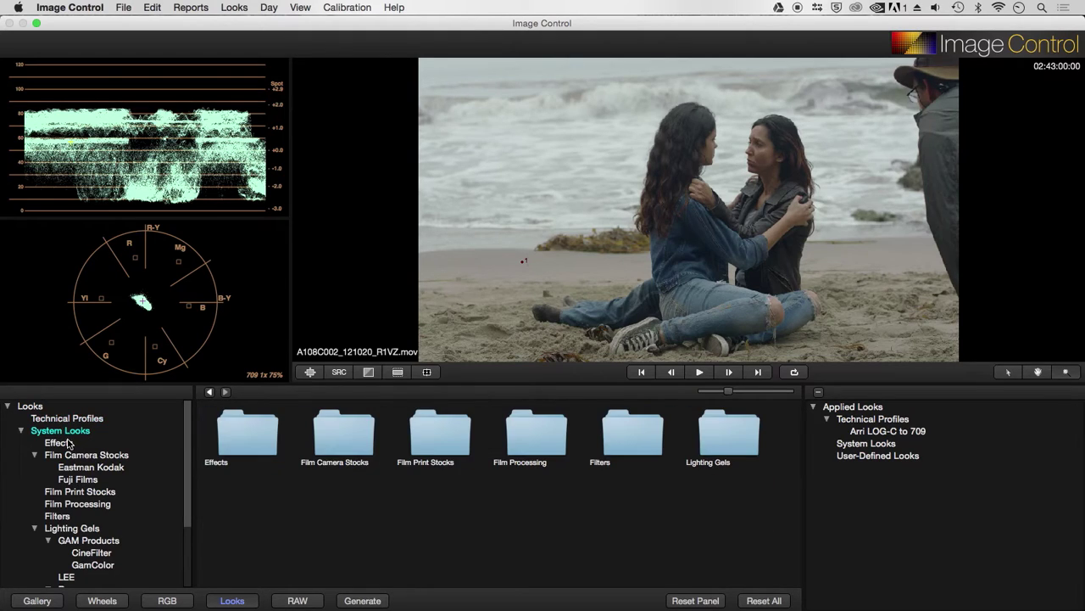
{"action": "left_click", "coordinate": [68, 443]}
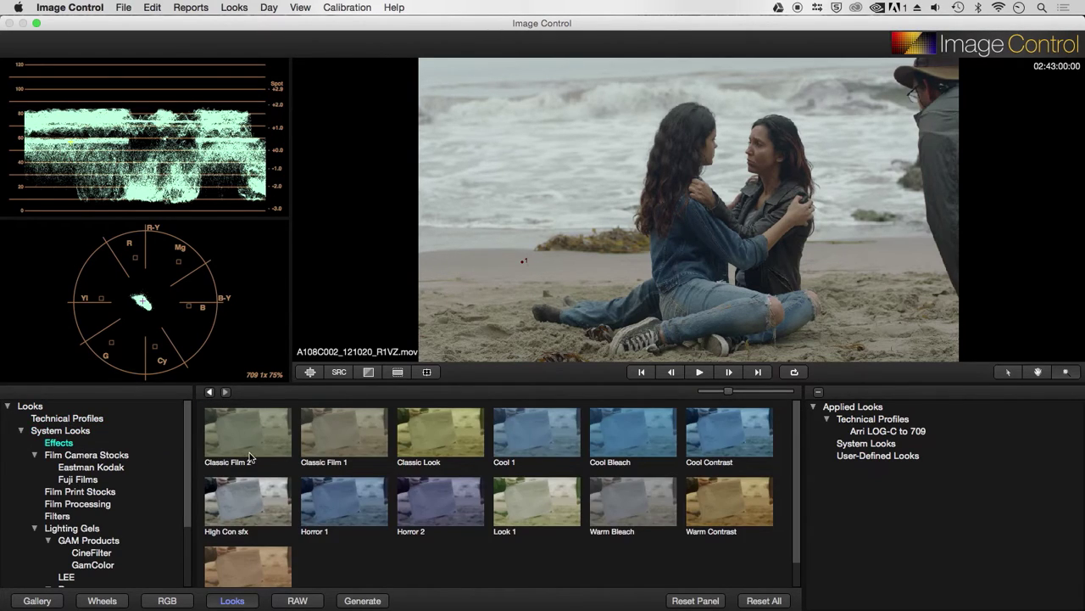
{"action": "mouse_move", "coordinate": [798, 482]}
{"action": "left_mouse_down"}
{"action": "mouse_move", "coordinate": [794, 502]}
{"action": "mouse_move", "coordinate": [787, 495]}
{"action": "left_mouse_up"}
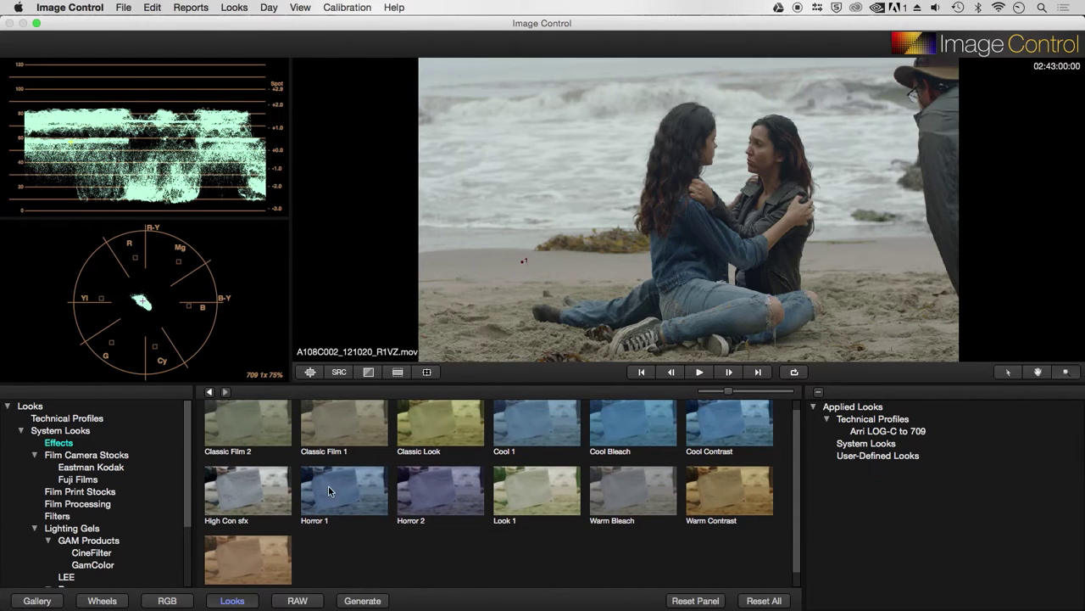
{"action": "left_click", "coordinate": [80, 468]}
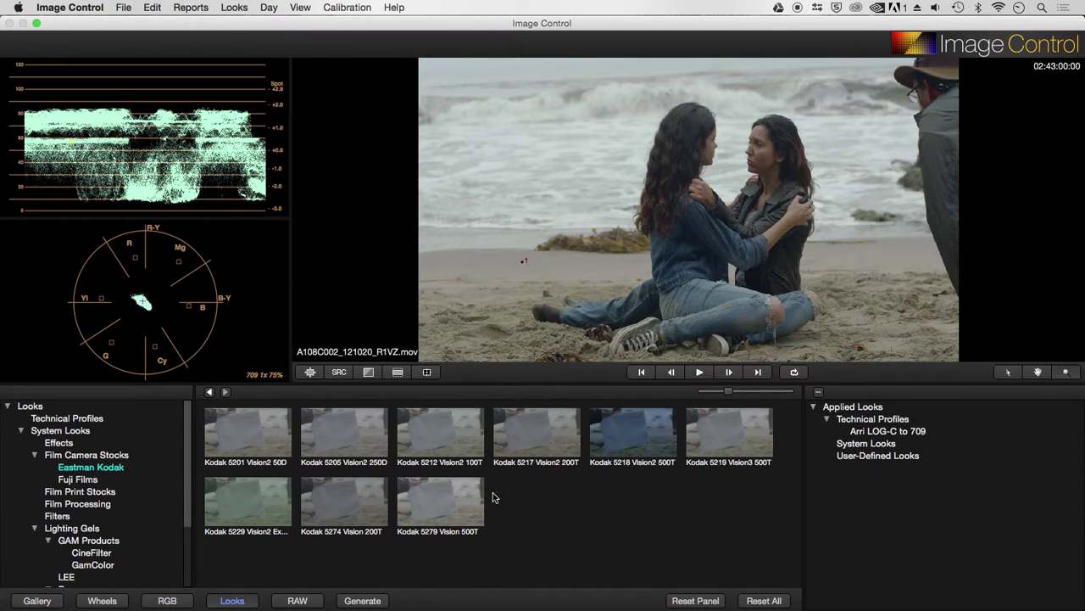
{"action": "double_click", "coordinate": [713, 441]}
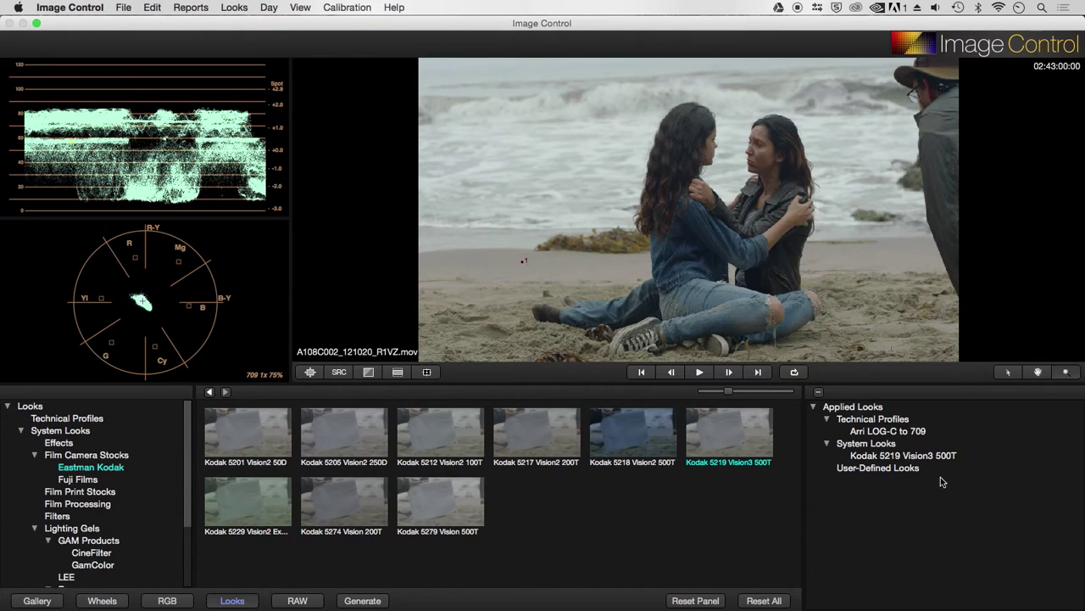
Step: Remove the Arri LOG-C to 709 profile from the applied looks, and apply the same profile again
{"action": "left_click", "coordinate": [874, 434]}
{"action": "key", "text": "Delete"}
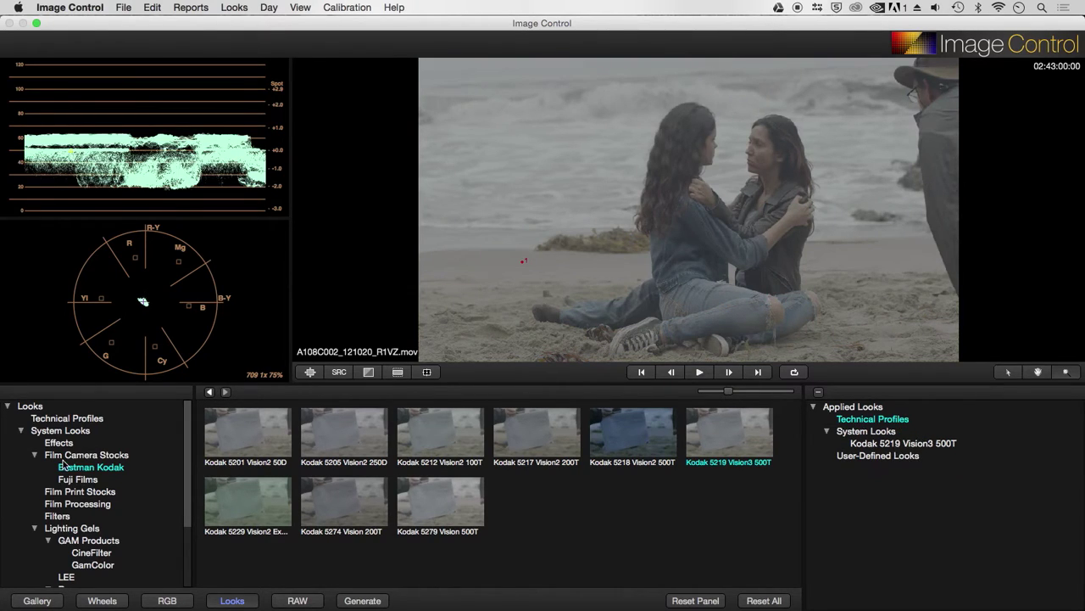
{"action": "left_click", "coordinate": [82, 419]}
{"action": "double_click", "coordinate": [255, 434]}
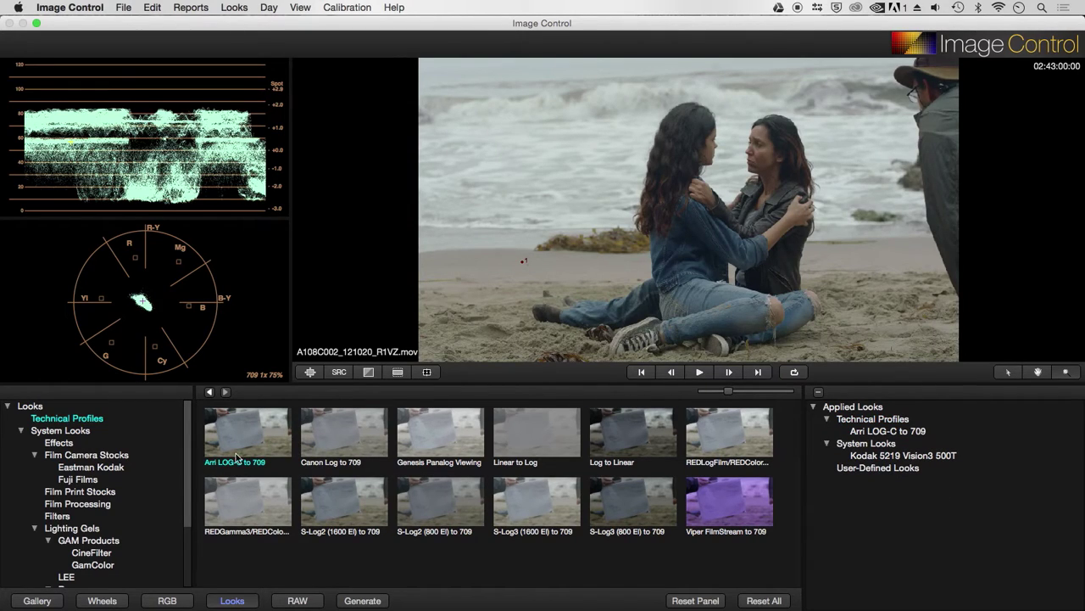
Step: Look through the Fuji Films, Film Print Stocks, Film Processing and Filters looks and the list of Lighting Gels categories
{"action": "left_click", "coordinate": [55, 492]}
{"action": "left_click", "coordinate": [85, 480]}
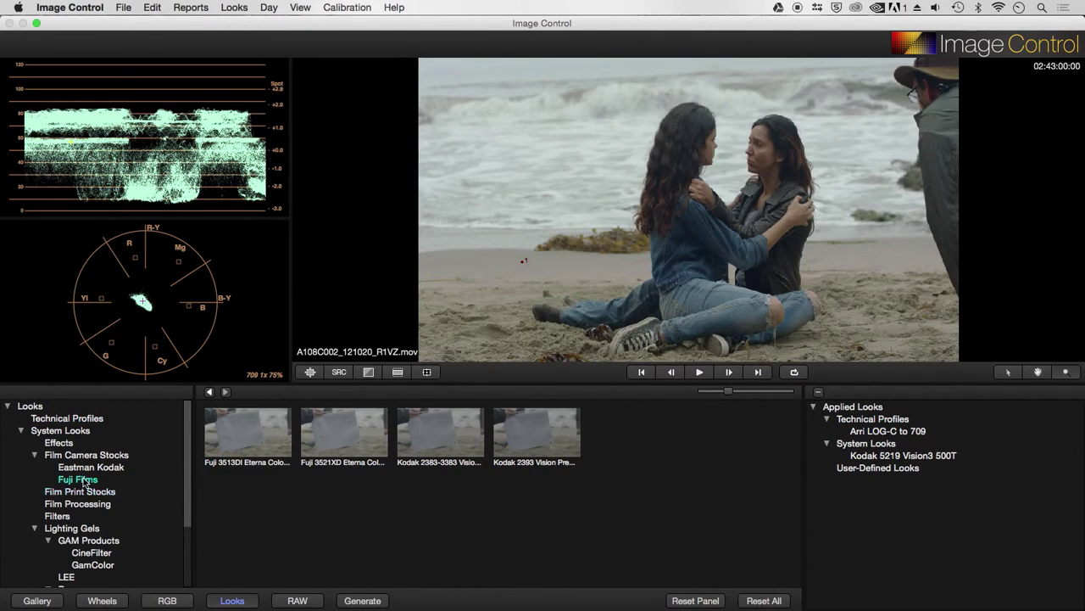
{"action": "left_click", "coordinate": [85, 492]}
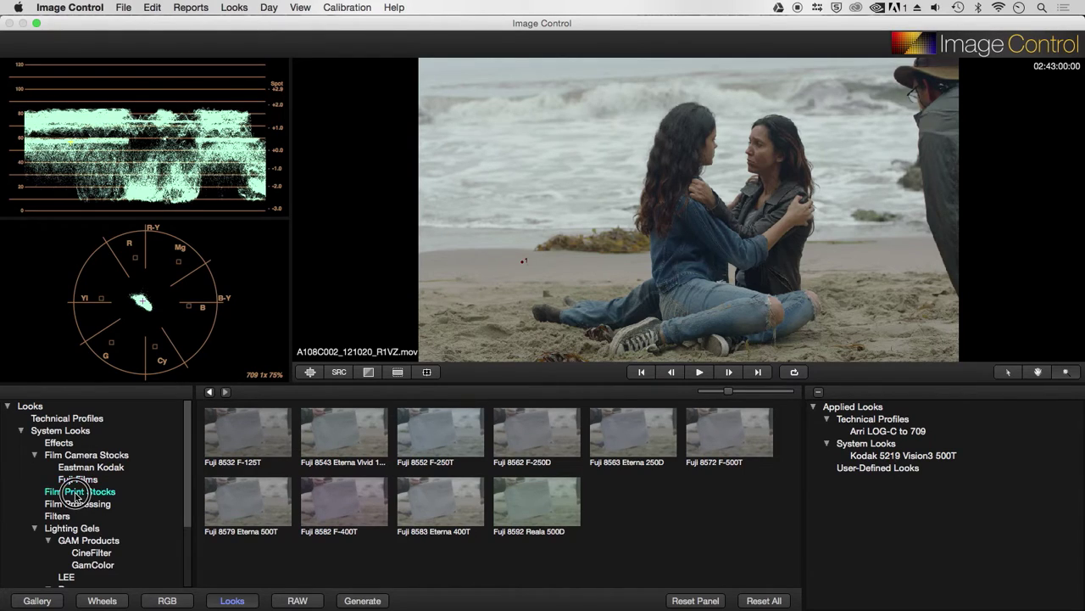
{"action": "left_click", "coordinate": [85, 503]}
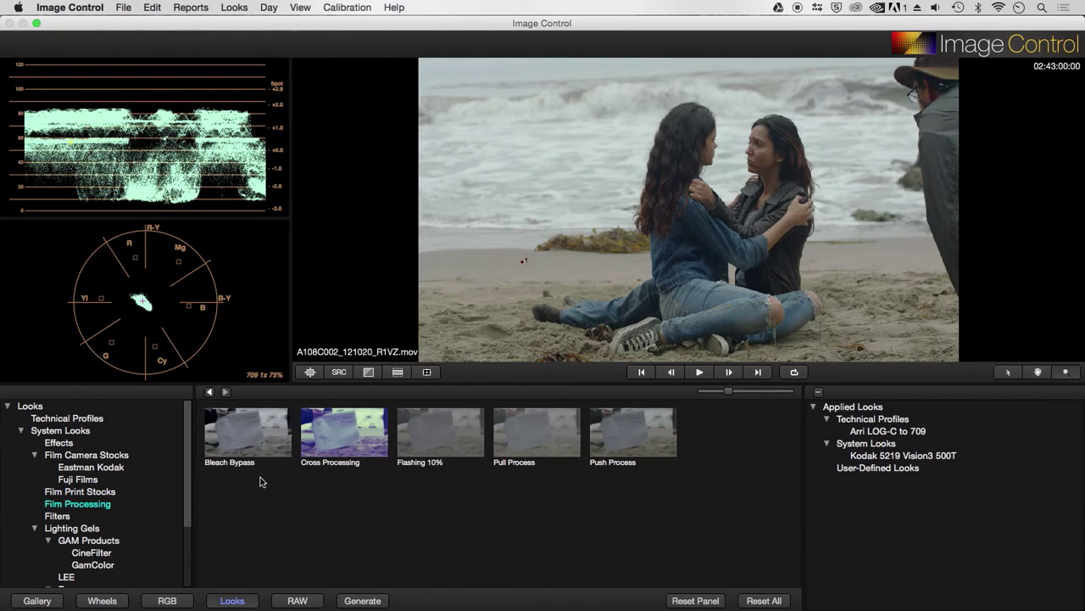
{"action": "left_click", "coordinate": [60, 515]}
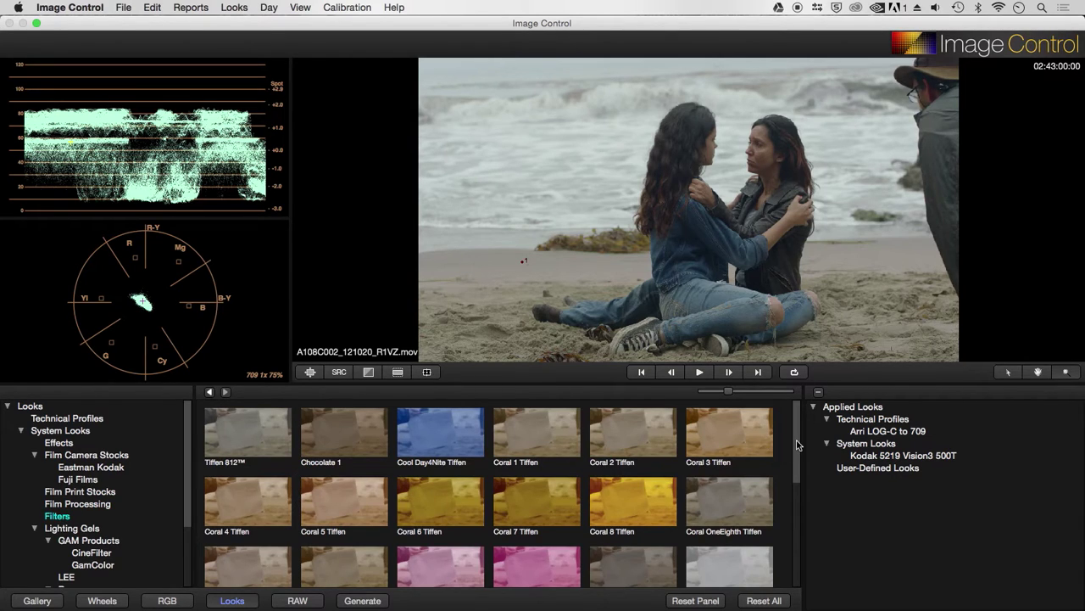
{"action": "mouse_move", "coordinate": [799, 449]}
{"action": "left_mouse_down"}
{"action": "mouse_move", "coordinate": [800, 515]}
{"action": "mouse_move", "coordinate": [800, 436]}
{"action": "left_mouse_up"}
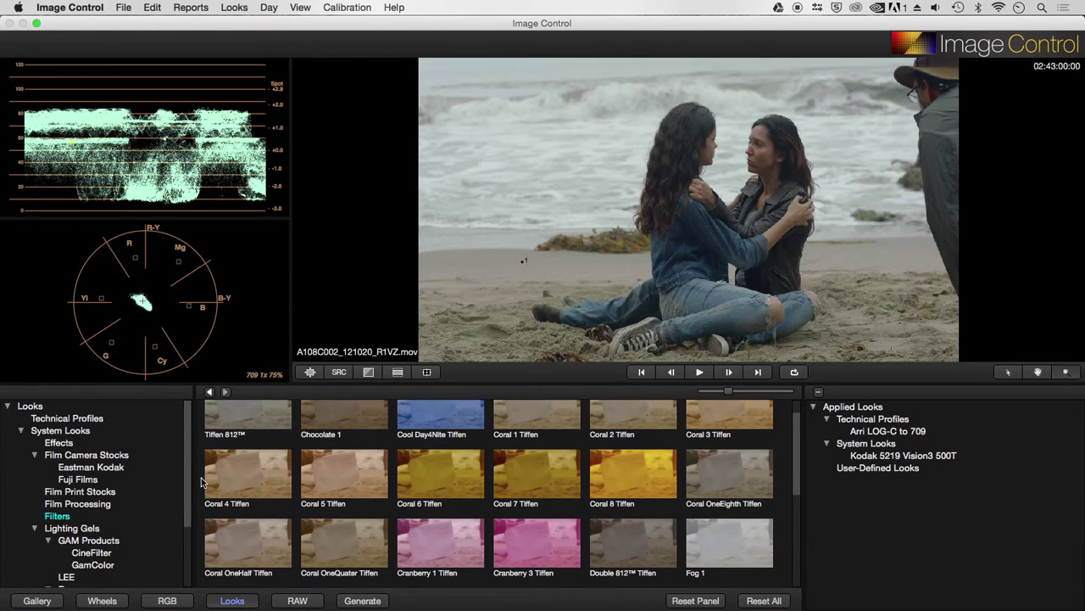
{"action": "left_click_drag", "start_coordinate": [188, 483], "coordinate": [182, 537]}
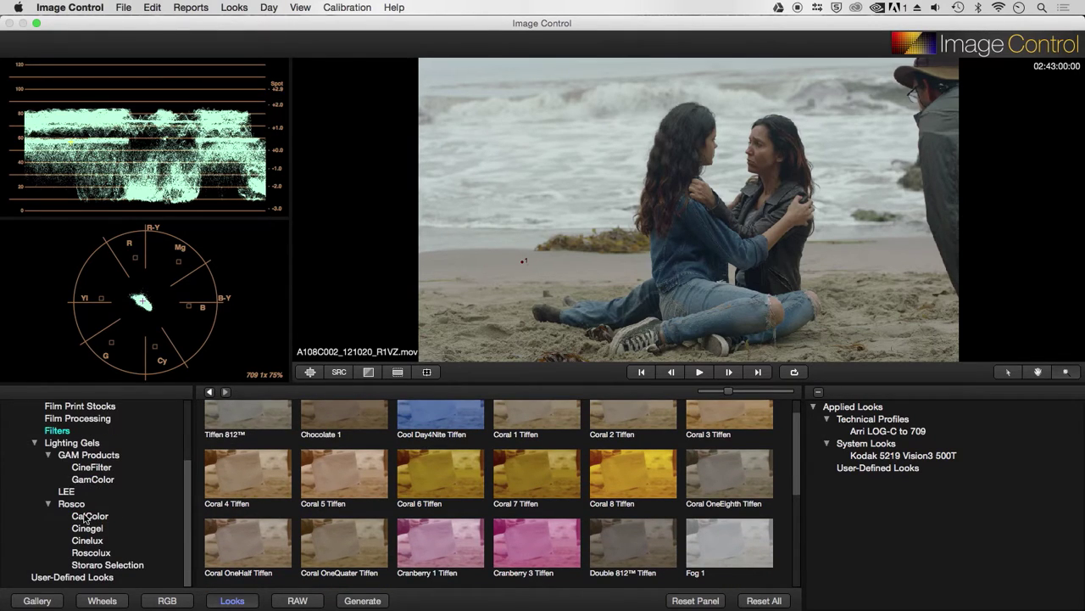
{"action": "left_click_drag", "start_coordinate": [185, 562], "coordinate": [185, 480]}
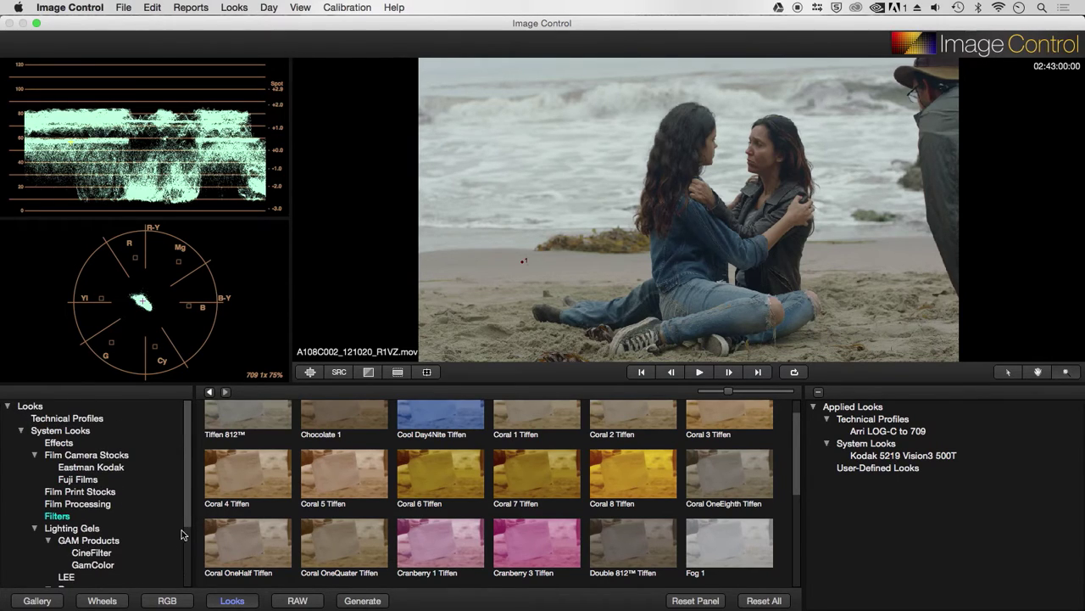
Step: Apply the GamColor CineFilters 1/4 Plus Green gel to the clip, and remove it from the applied looks
{"action": "left_click", "coordinate": [93, 552]}
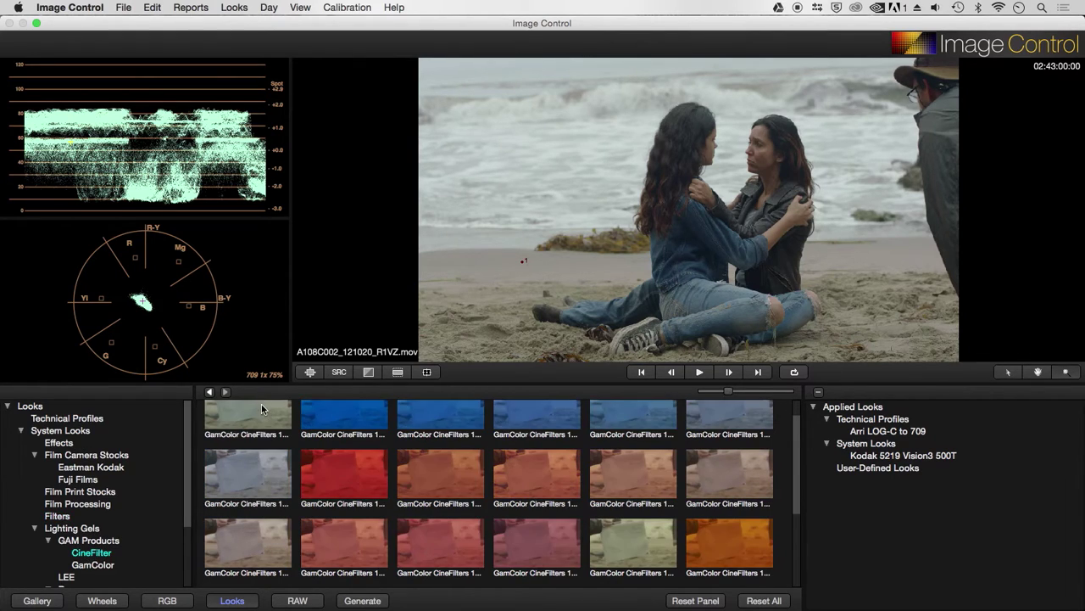
{"action": "left_click", "coordinate": [261, 412]}
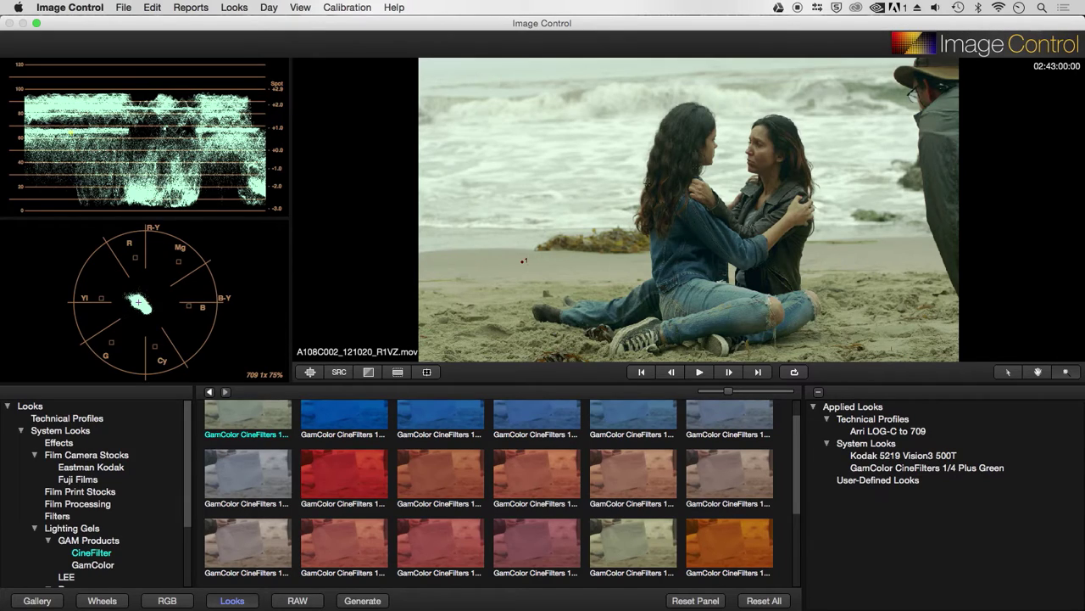
{"action": "left_click", "coordinate": [984, 470]}
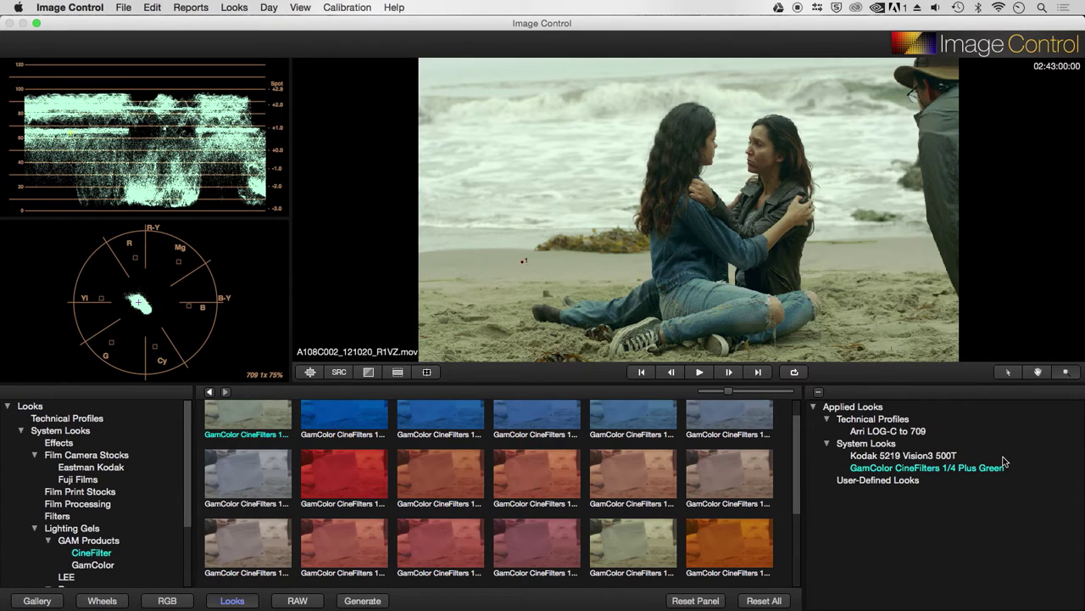
{"action": "key", "text": "Delete"}
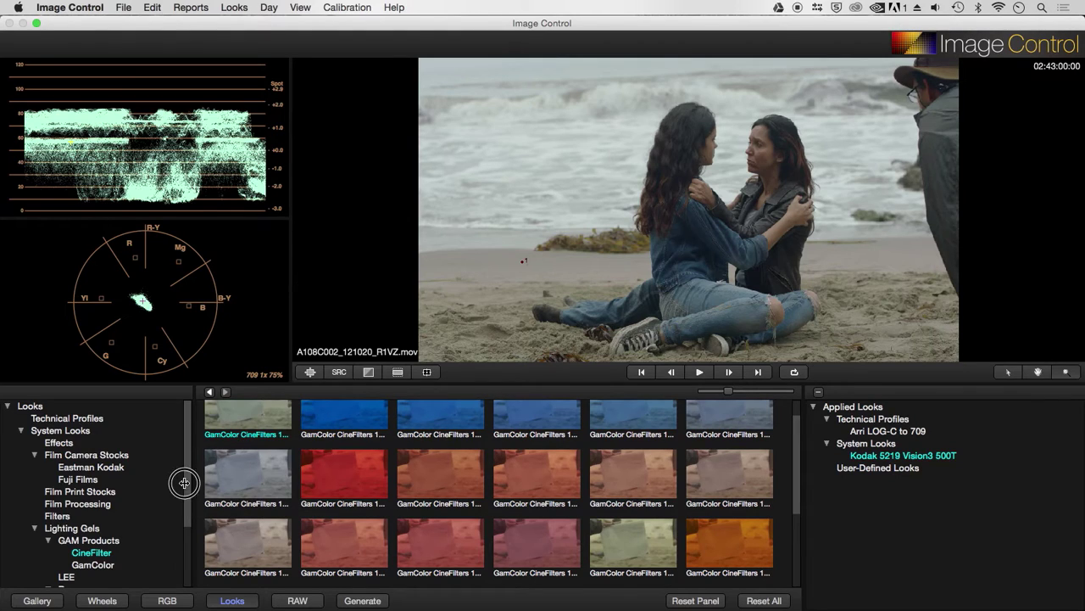
Step: Save the active grade as a user-defined look named Beach Scene, and display the User-Defined Looks category
{"action": "scroll", "coordinate": [178, 509], "scroll_direction": "down", "scroll_amount": 5}
{"action": "scroll", "coordinate": [174, 560], "scroll_direction": "up", "scroll_amount": 5}
{"action": "left_click", "coordinate": [241, 6]}
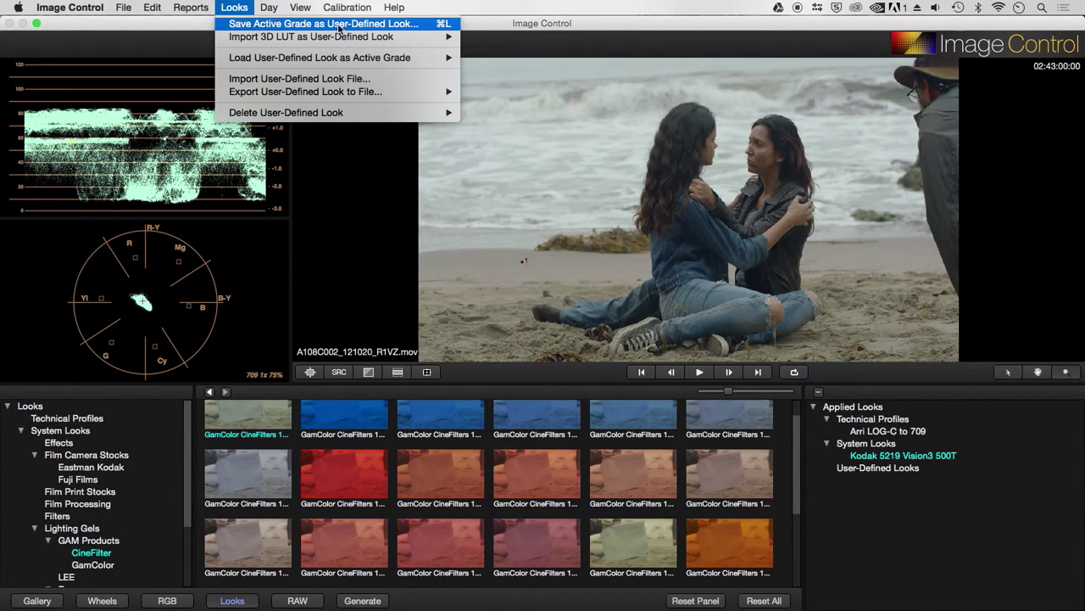
{"action": "left_click", "coordinate": [424, 23]}
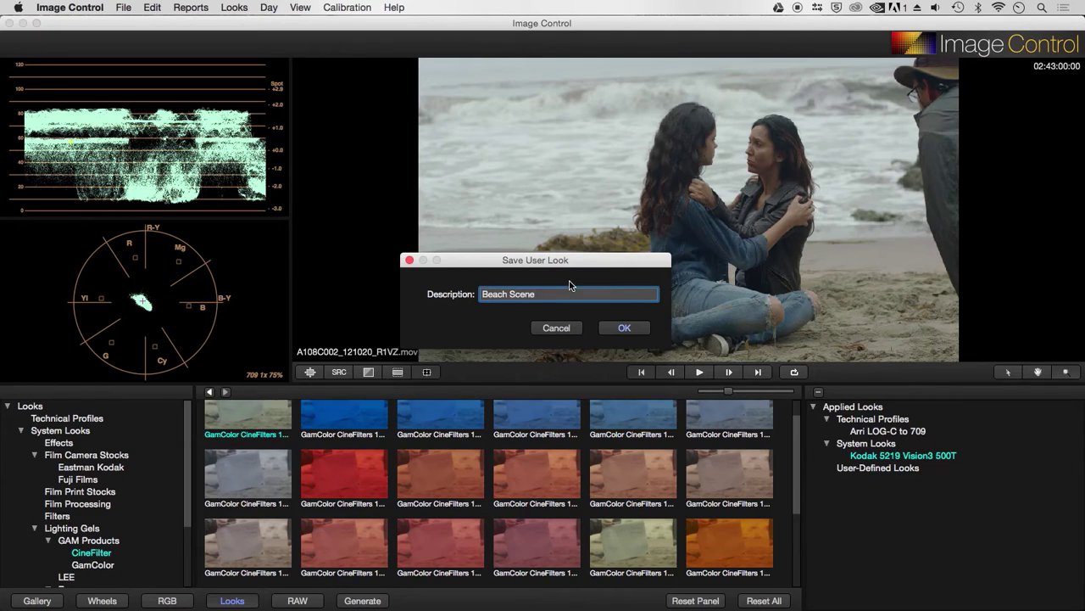
{"action": "left_click", "coordinate": [628, 332]}
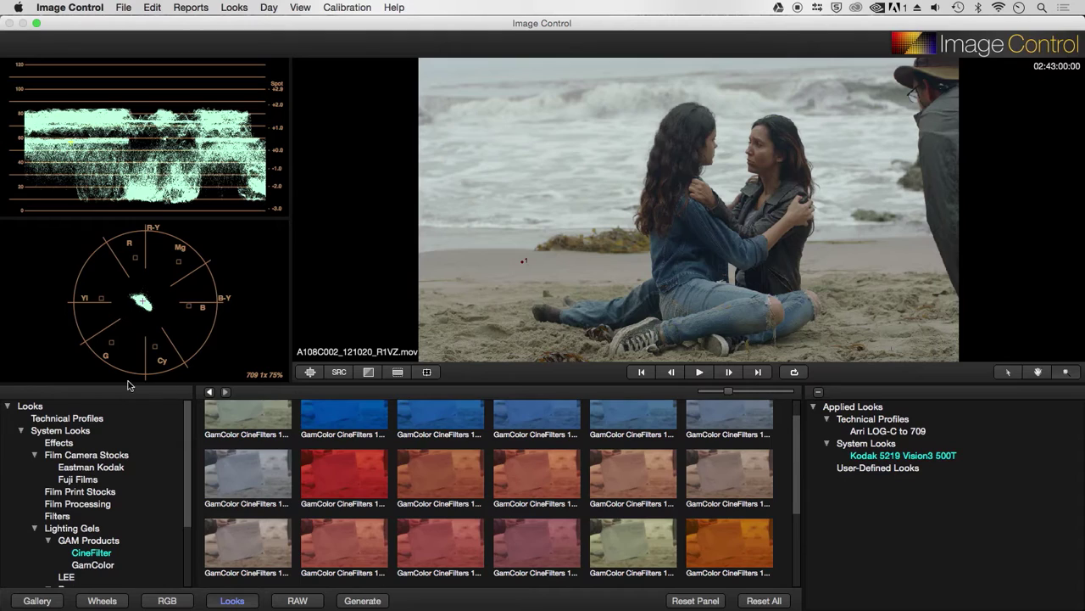
{"action": "scroll", "coordinate": [161, 551], "scroll_direction": "down", "scroll_amount": 5}
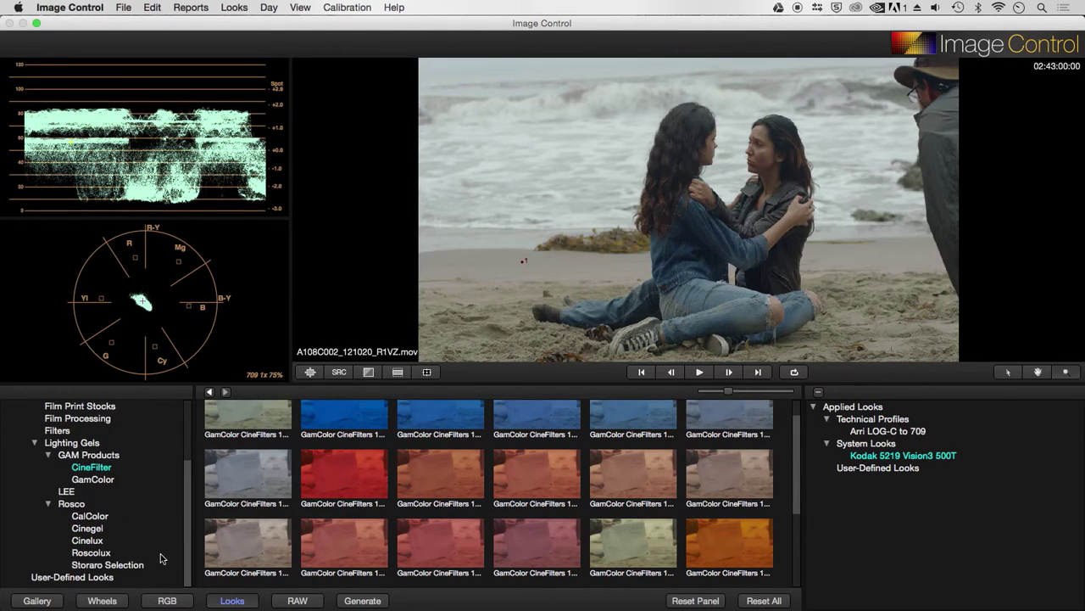
{"action": "left_click", "coordinate": [48, 577]}
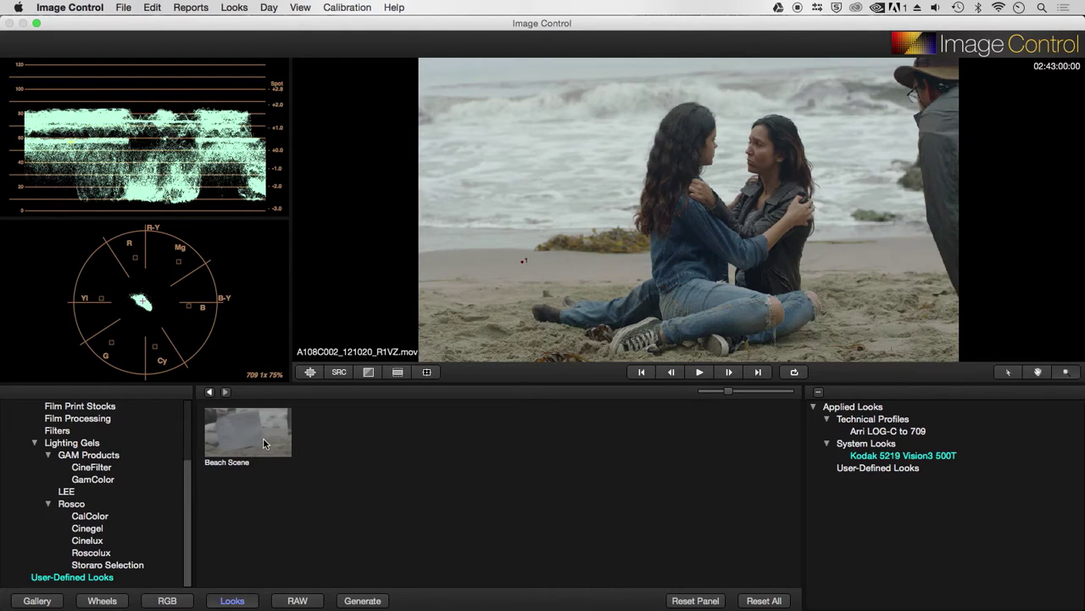
Step: Load the clip A001C007_121020_R1VZ.mov from the Day 1 gallery and play it past the slate to the couple on the beach
{"action": "left_click", "coordinate": [39, 601]}
{"action": "left_click", "coordinate": [532, 463]}
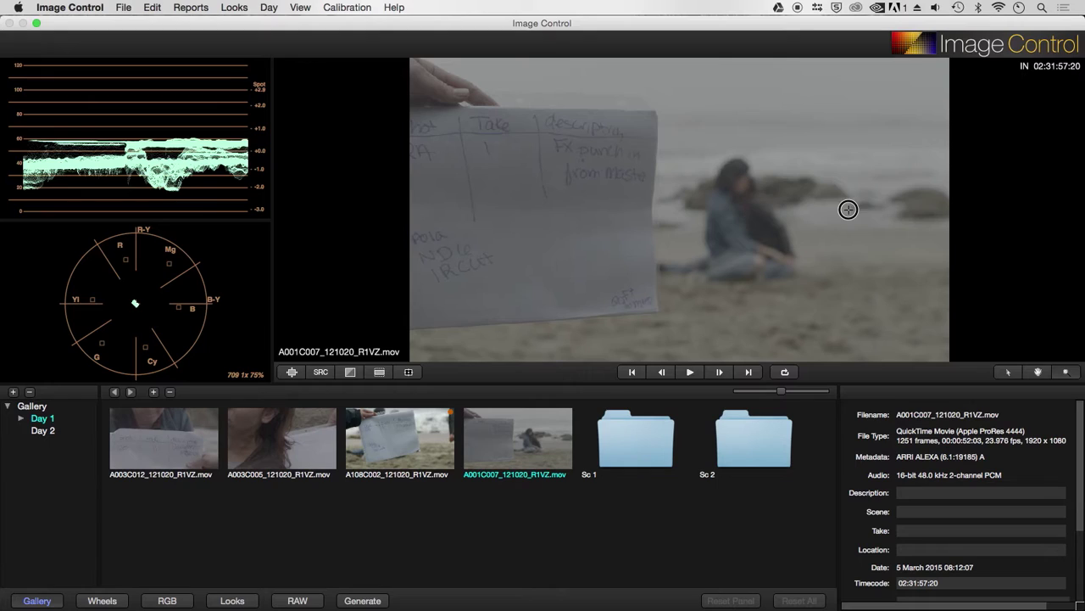
{"action": "left_click", "coordinate": [692, 373]}
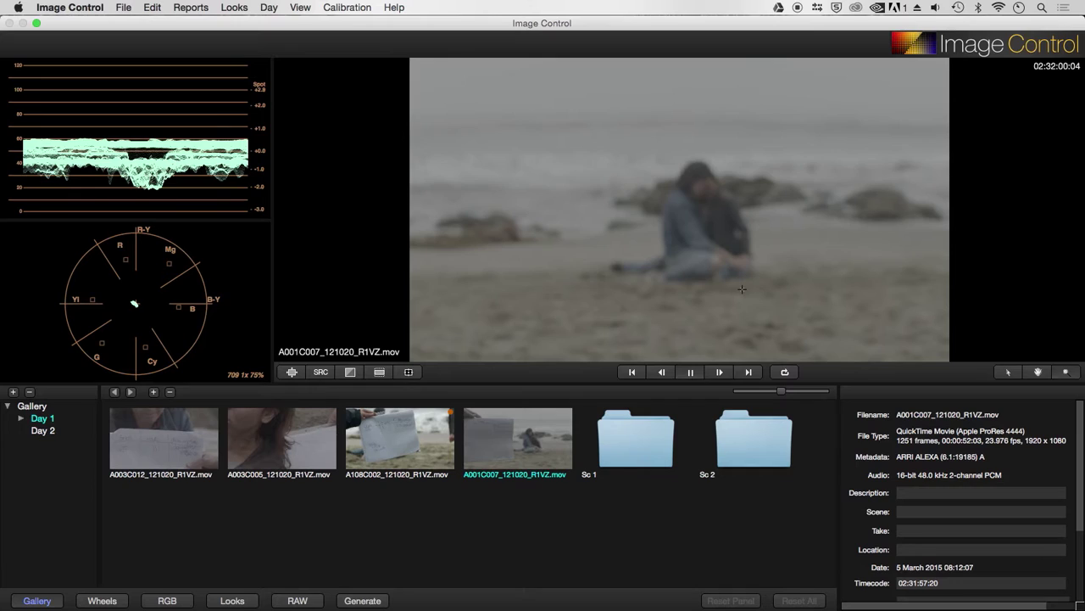
{"action": "left_click", "coordinate": [690, 373]}
{"action": "left_click", "coordinate": [689, 373]}
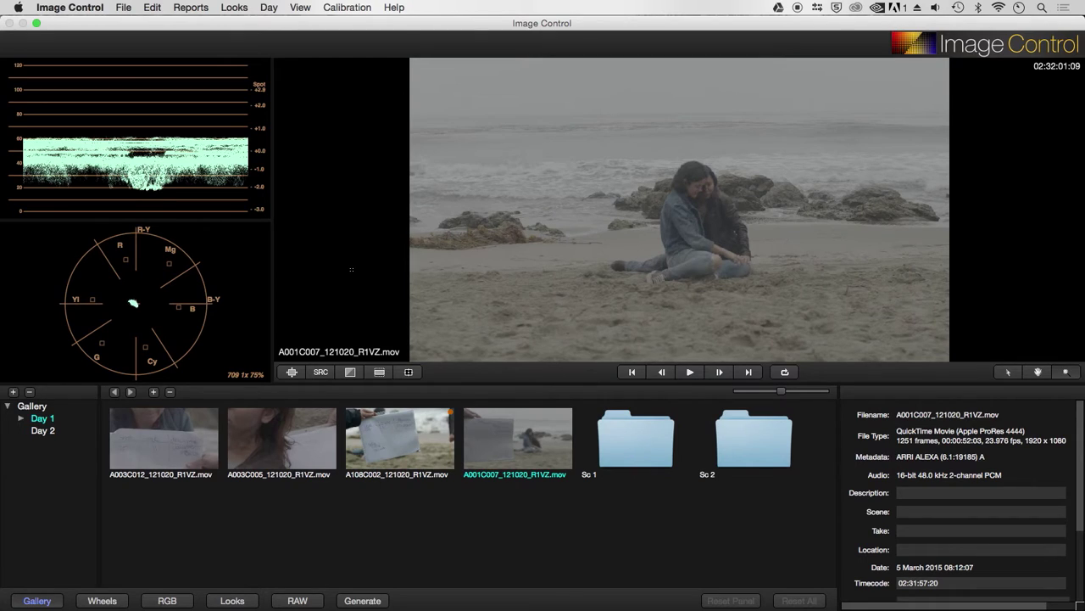
Step: Apply the user-defined Beach Scene look to the clip A001C007_121020_R1VZ.mov
{"action": "left_click", "coordinate": [236, 600]}
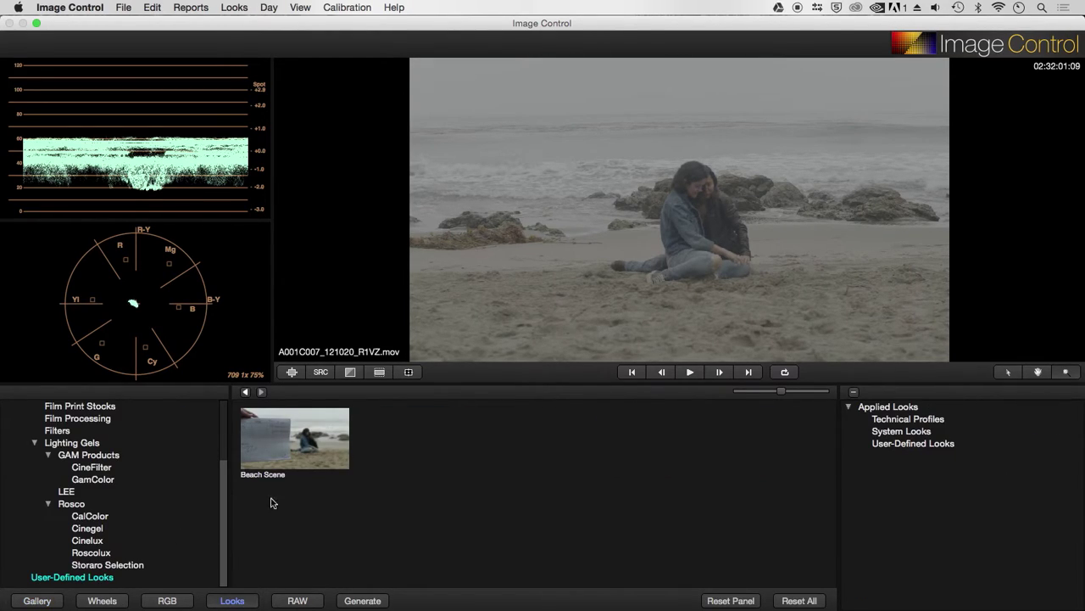
{"action": "left_click", "coordinate": [279, 452]}
{"action": "double_click", "coordinate": [305, 444]}
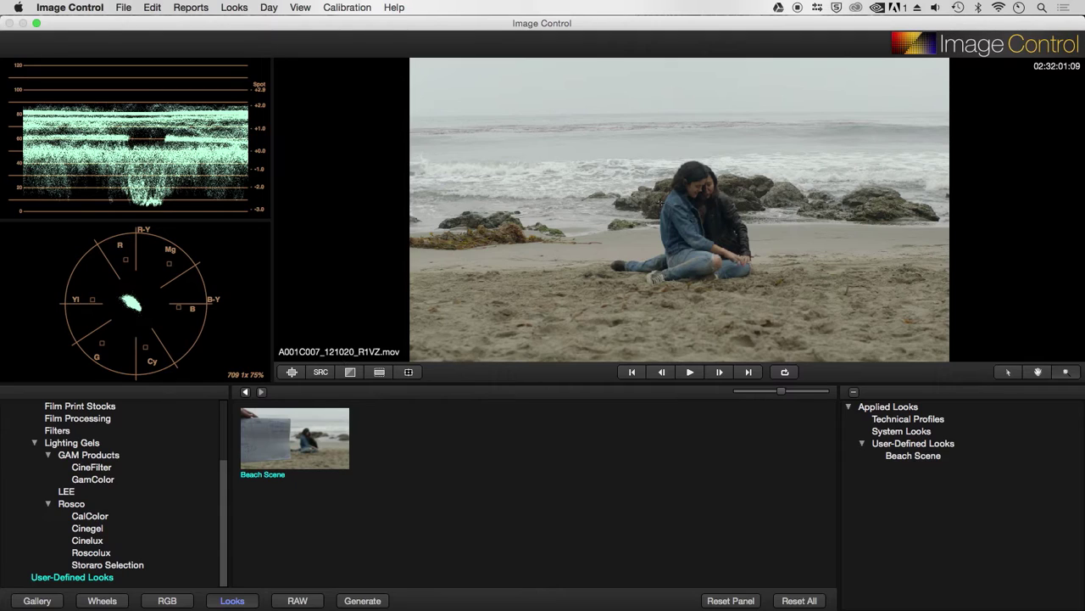
Step: Apply the active grade to the gallery clips A003C005_121020_R1VZ.mov and A003C012_121020_R1VZ.mov together
{"action": "left_click", "coordinate": [37, 601]}
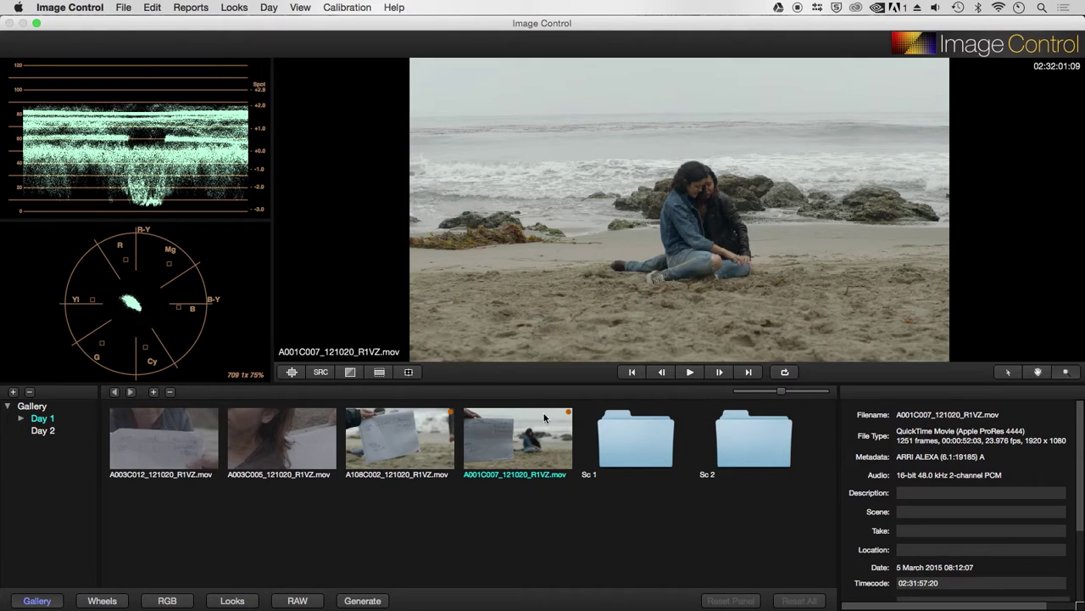
{"action": "left_click", "coordinate": [284, 448]}
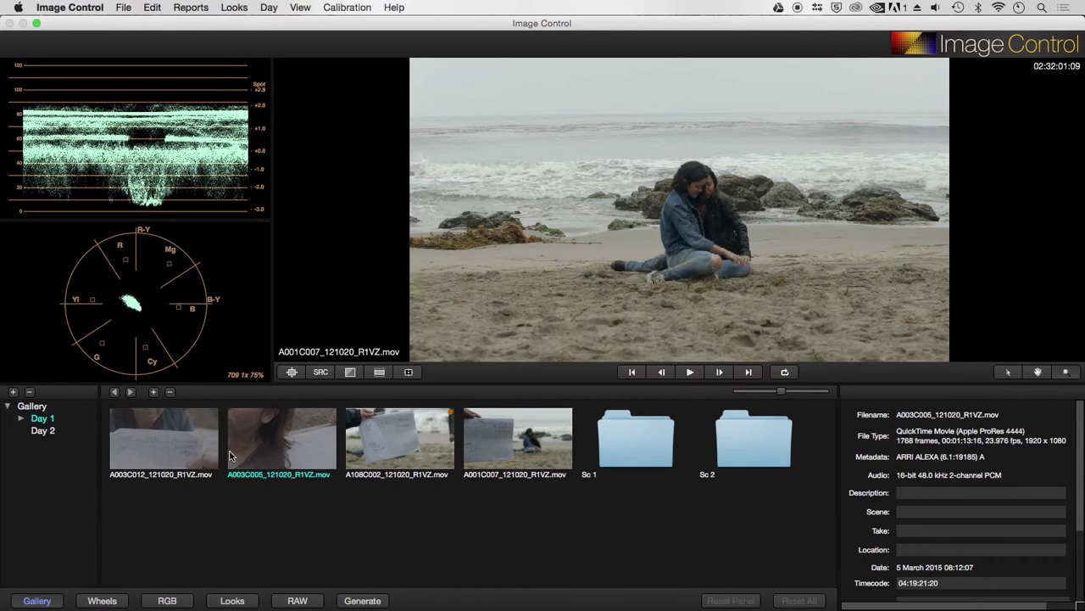
{"action": "left_click", "coordinate": [175, 449], "text": "shift"}
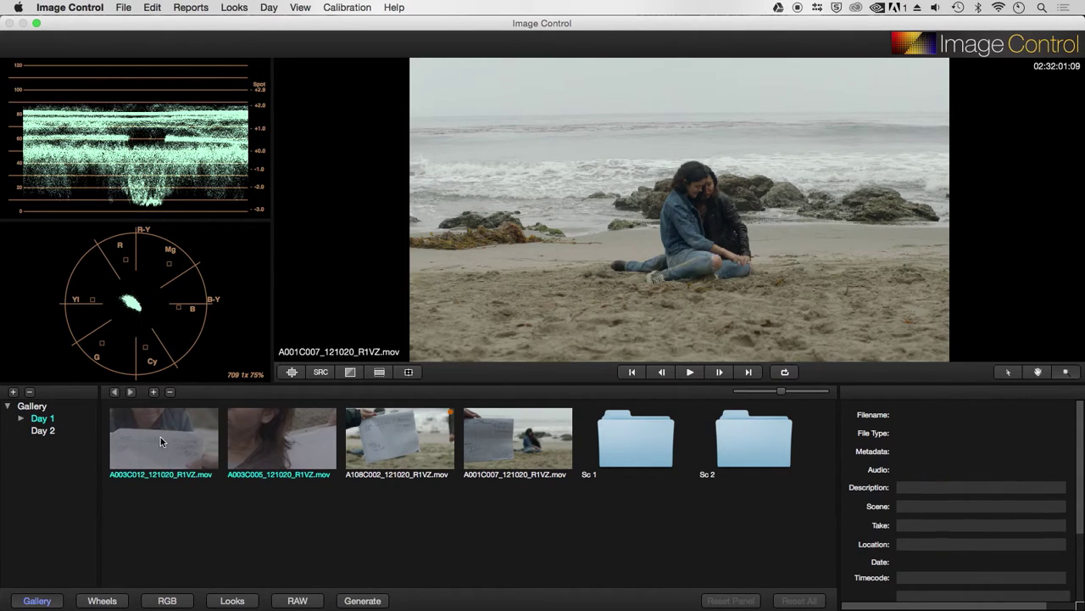
{"action": "right_click", "coordinate": [158, 436]}
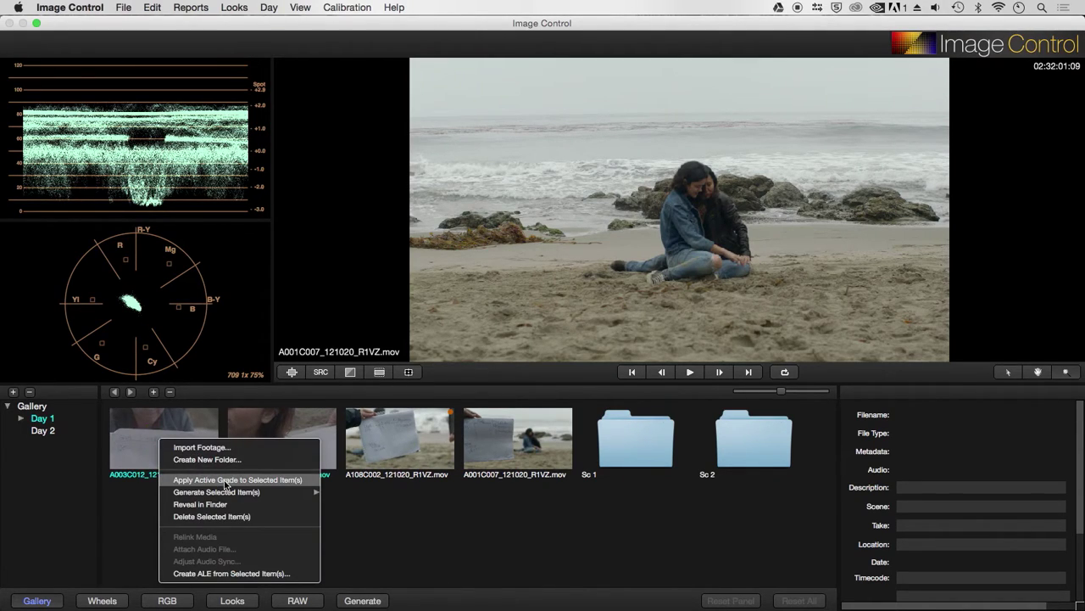
{"action": "left_click", "coordinate": [268, 481]}
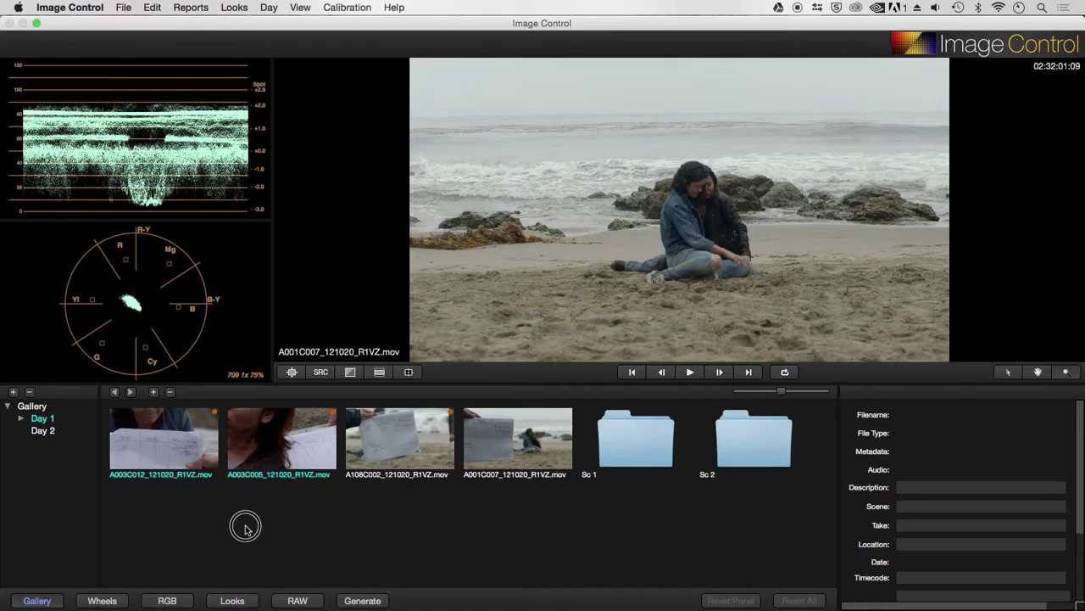
Step: Load the clip A003C012_121020_R1VZ.mov, play it briefly, and examine its wheel settings and applied looks
{"action": "left_click", "coordinate": [170, 418]}
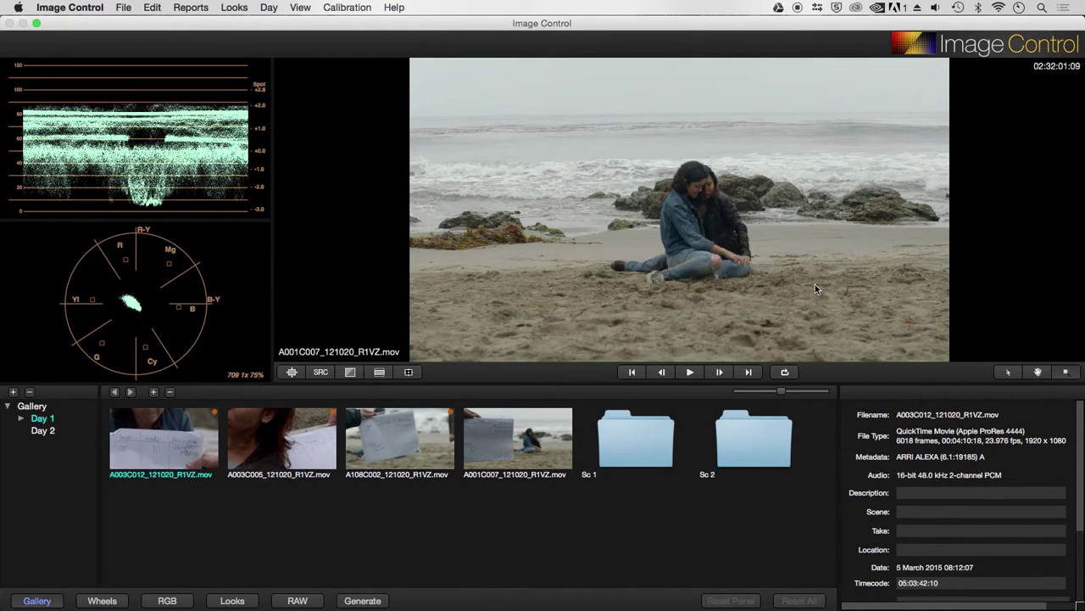
{"action": "double_click", "coordinate": [193, 455]}
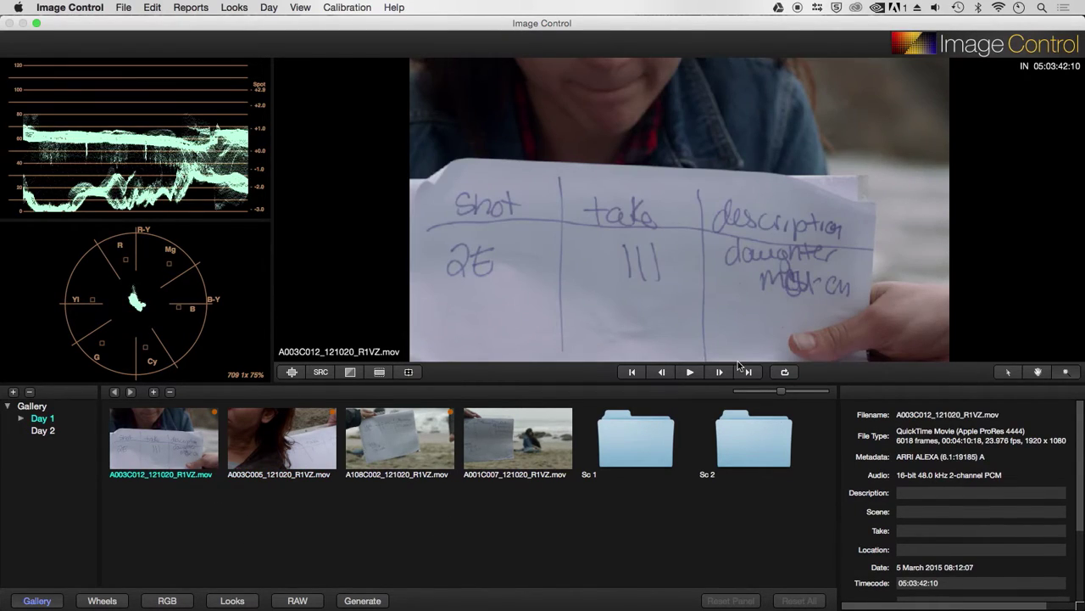
{"action": "left_click", "coordinate": [689, 372]}
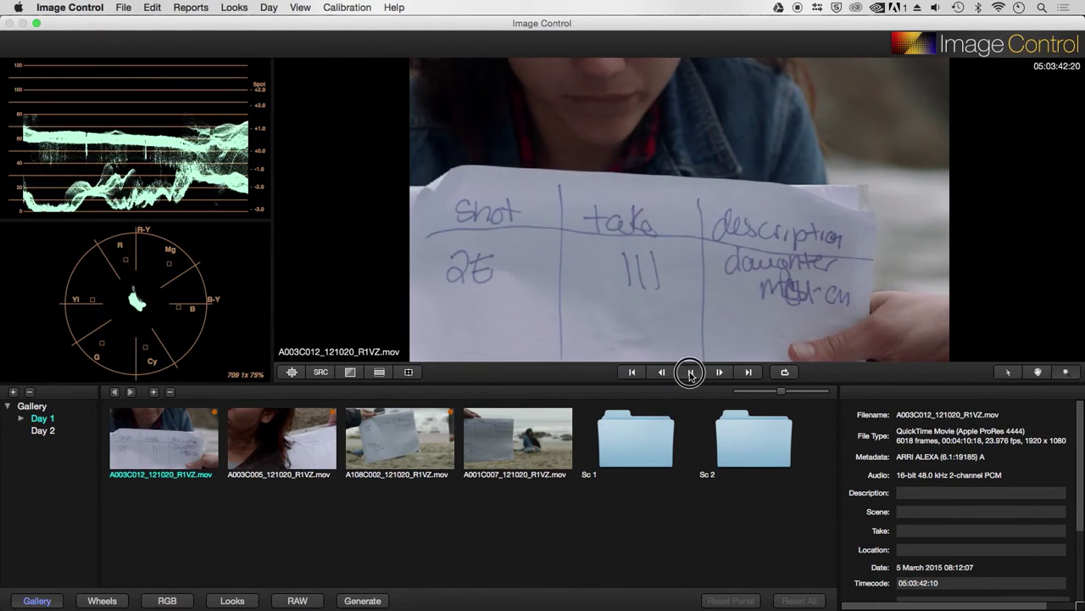
{"action": "left_click", "coordinate": [95, 602]}
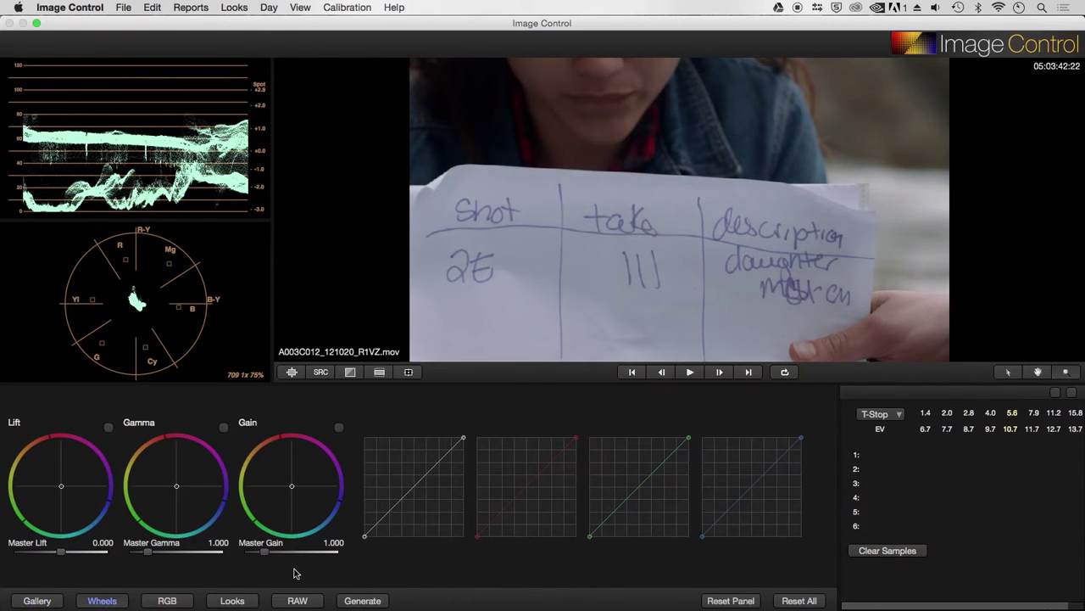
{"action": "left_click", "coordinate": [230, 599]}
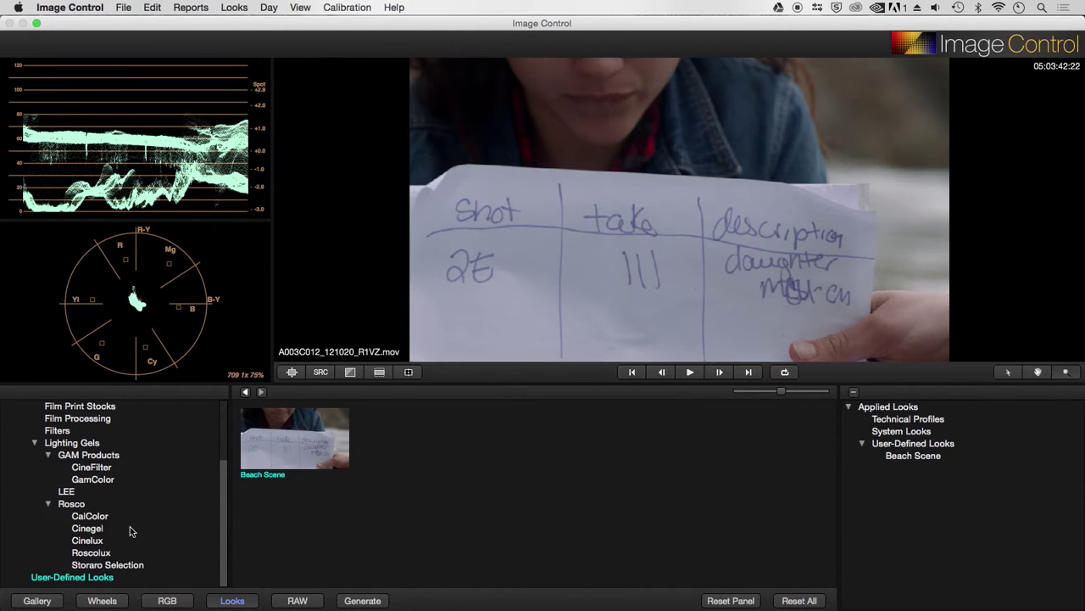
Step: Load the clip A003C005_121020_R1VZ.mov from the gallery and check its applied looks
{"action": "left_click", "coordinate": [37, 600]}
{"action": "left_click", "coordinate": [322, 454]}
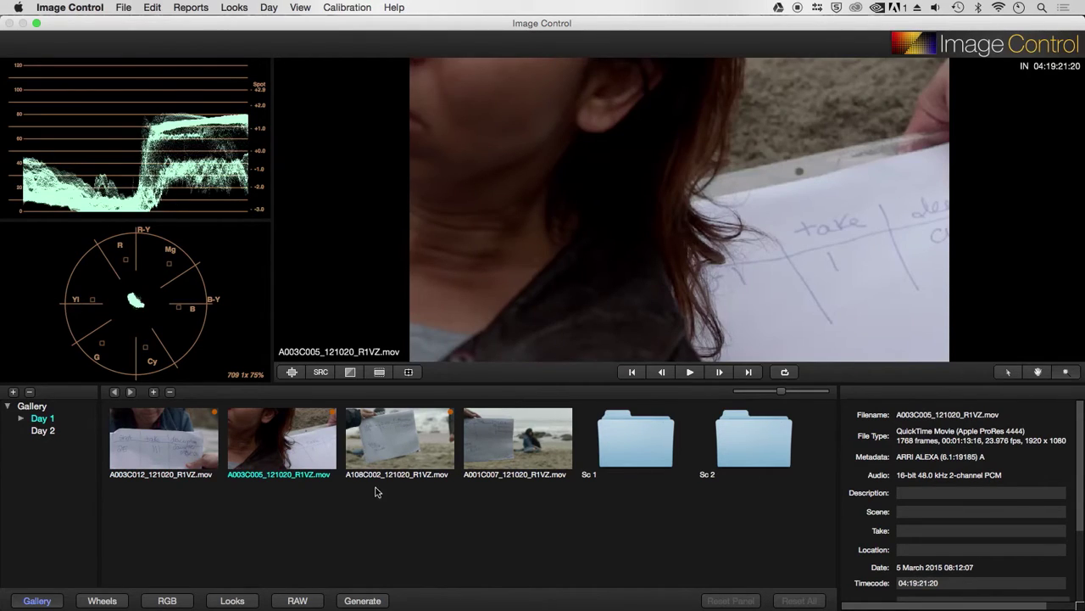
{"action": "left_click", "coordinate": [223, 599]}
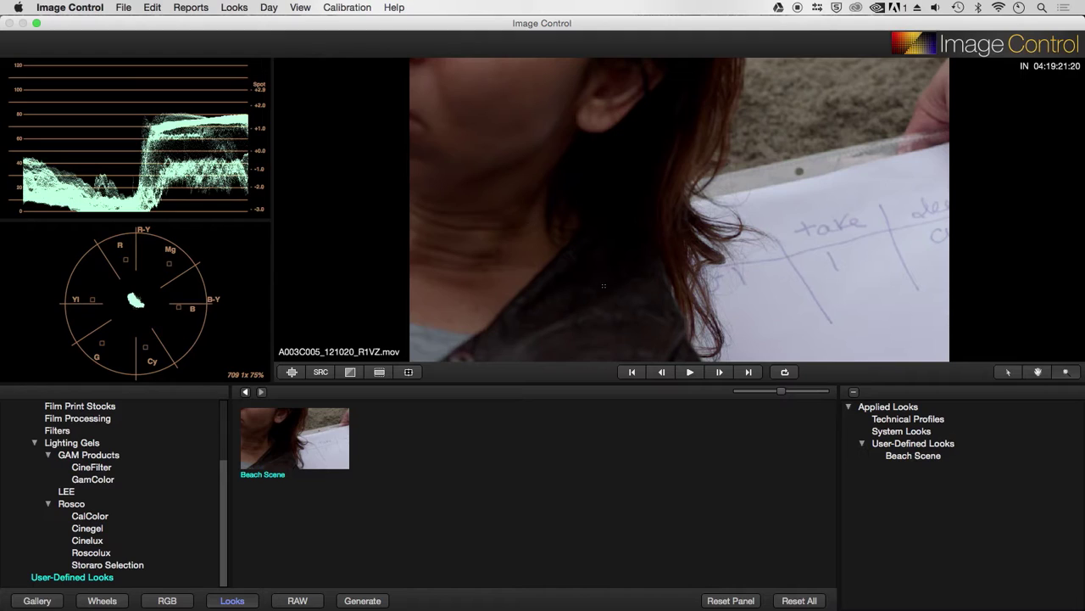
Step: Load the clip A108C002_121020_R1VZ.mov from the gallery, play it, and examine its lift, gamma and gain wheel settings
{"action": "left_click", "coordinate": [37, 600]}
{"action": "left_click", "coordinate": [416, 447]}
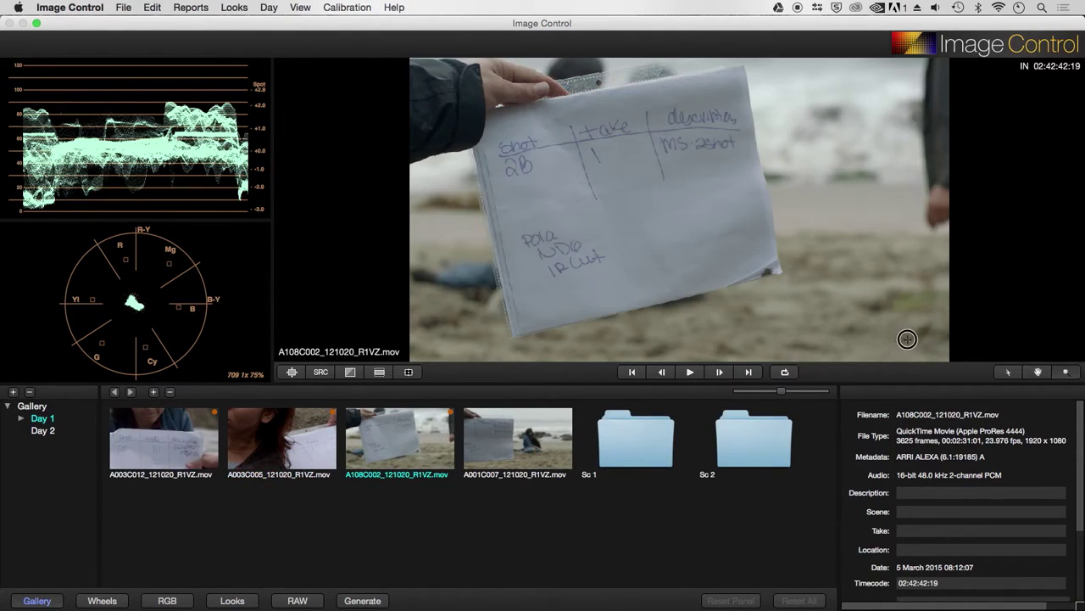
{"action": "left_click", "coordinate": [690, 372]}
{"action": "left_click", "coordinate": [696, 372]}
{"action": "left_click", "coordinate": [117, 601]}
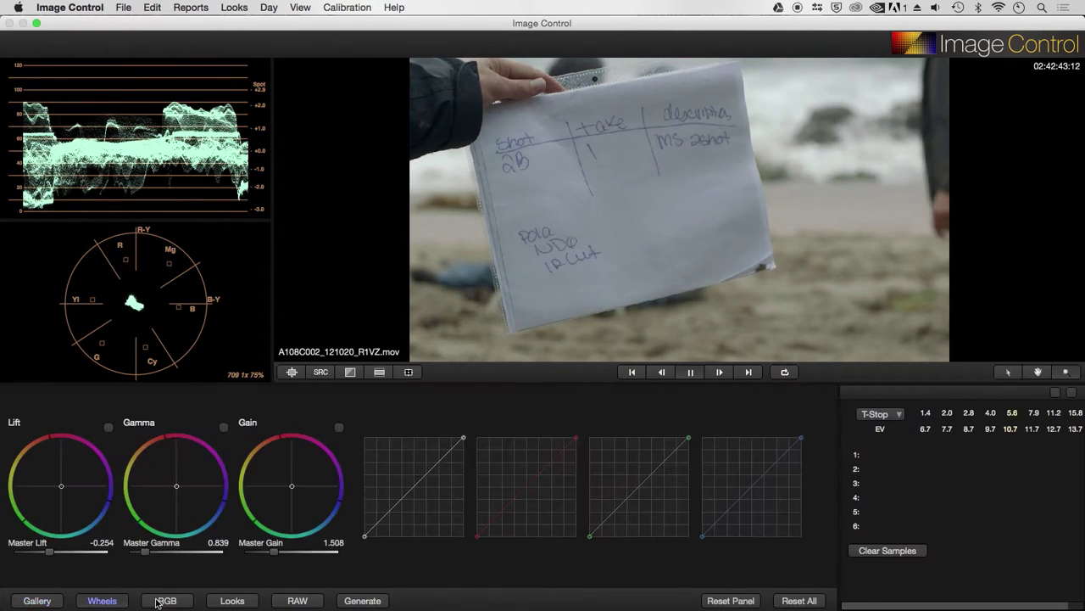
Step: Check the clip's RGB settings and pause its playback
{"action": "left_click", "coordinate": [164, 600]}
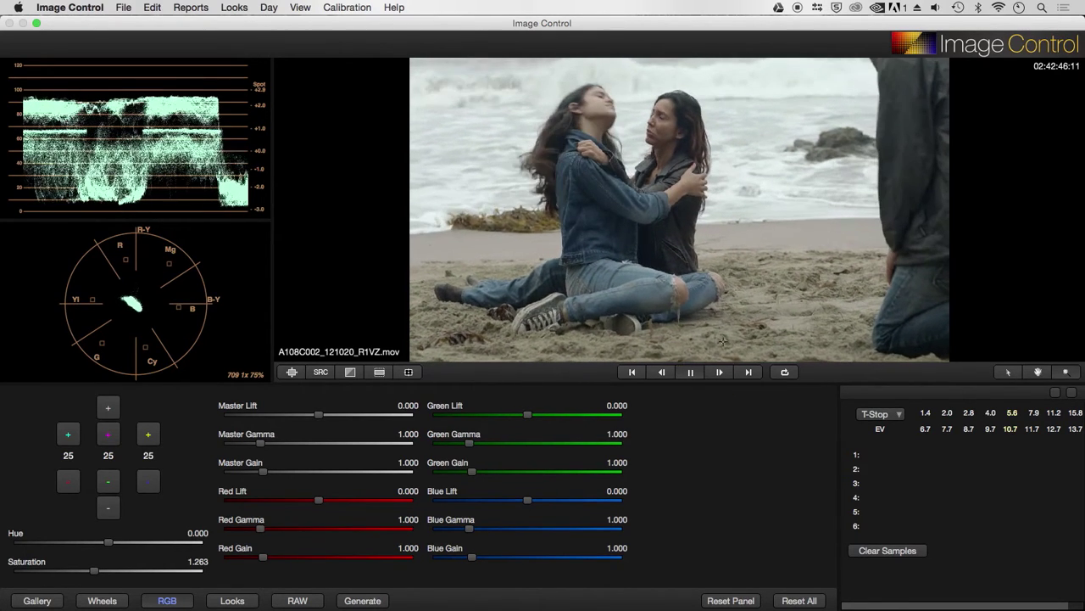
{"action": "left_click", "coordinate": [695, 375]}
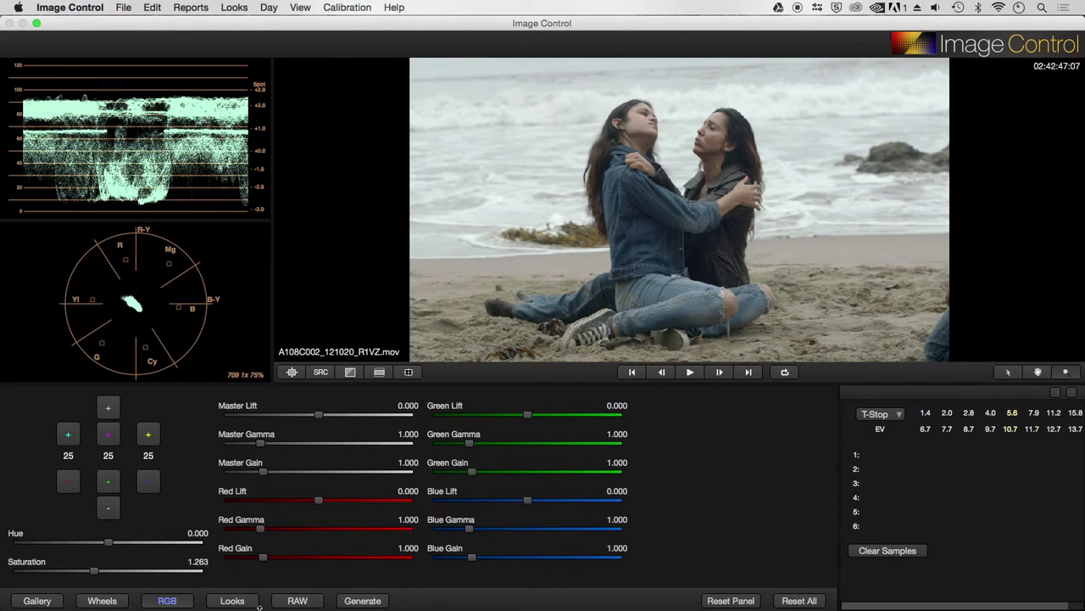
Step: Open the render generation settings, review the available output presets, and enlarge the settings area to show all video options
{"action": "left_click", "coordinate": [363, 601]}
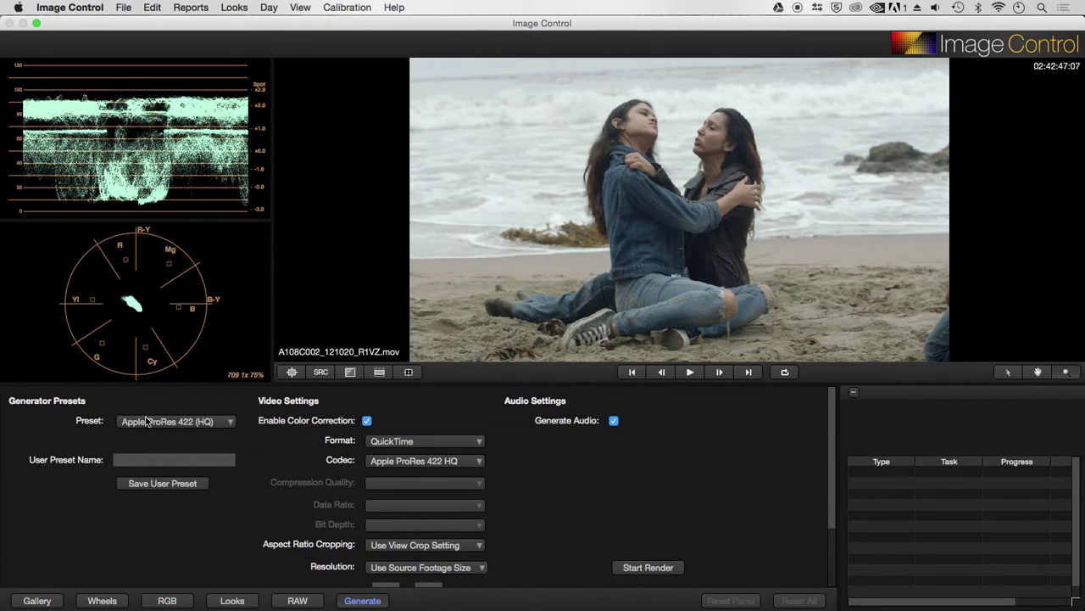
{"action": "left_click", "coordinate": [203, 424]}
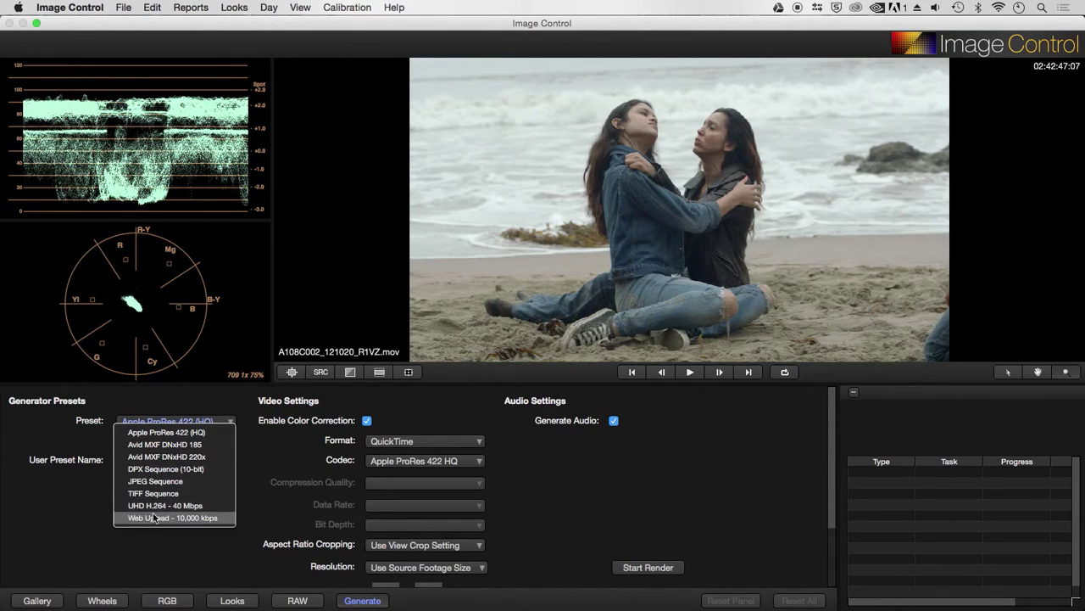
{"action": "left_click", "coordinate": [166, 558]}
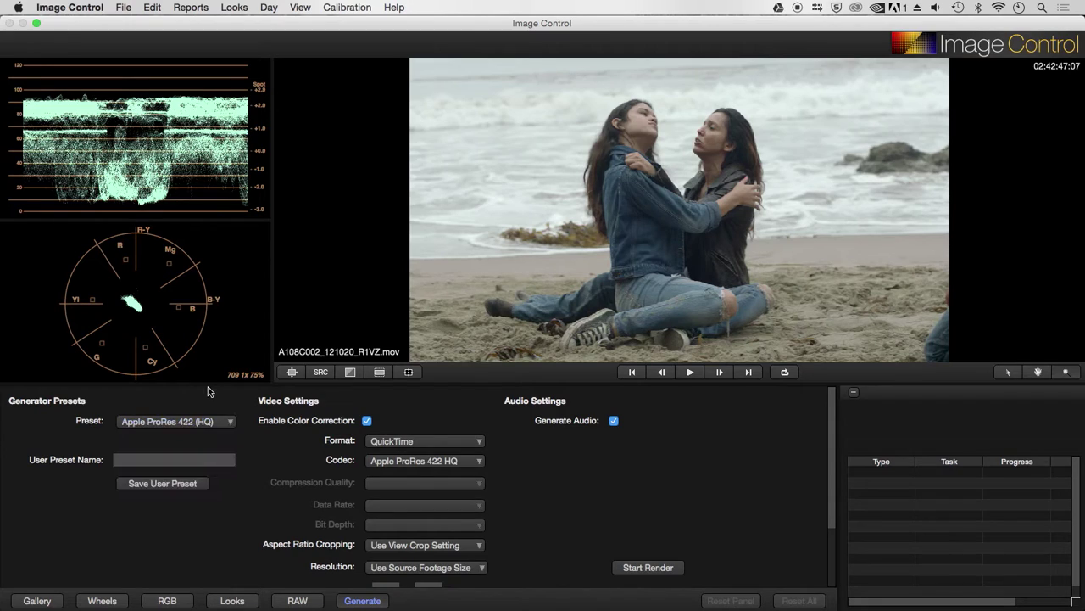
{"action": "mouse_move", "coordinate": [211, 382]}
{"action": "left_mouse_down"}
{"action": "mouse_move", "coordinate": [216, 242]}
{"action": "mouse_move", "coordinate": [206, 306]}
{"action": "left_mouse_up"}
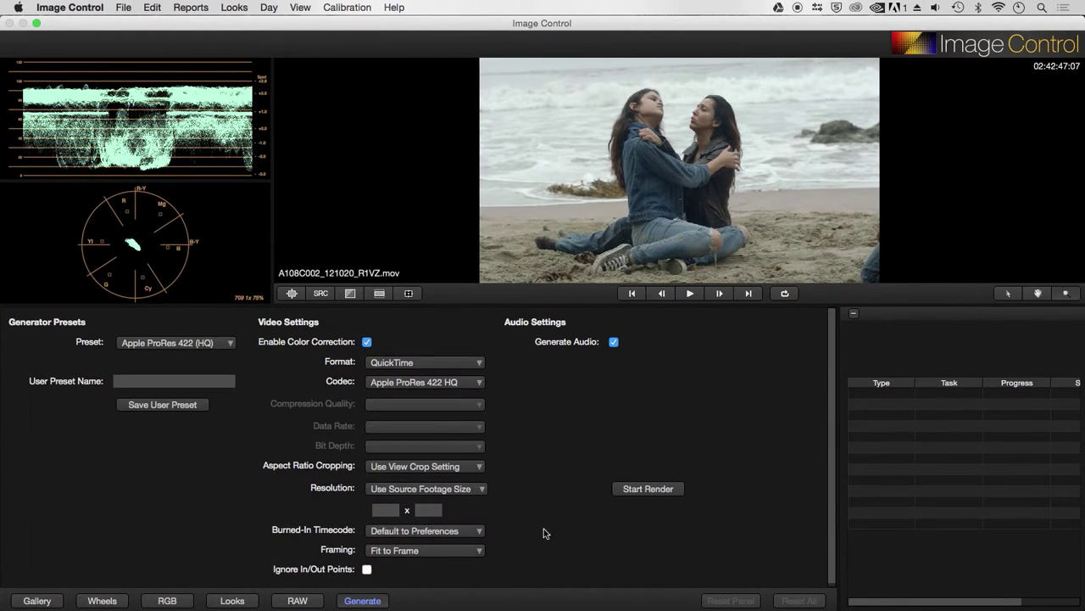
Step: Apply the Avid MXF DNxHD 220x output preset and review the preset choices again
{"action": "left_click", "coordinate": [149, 347]}
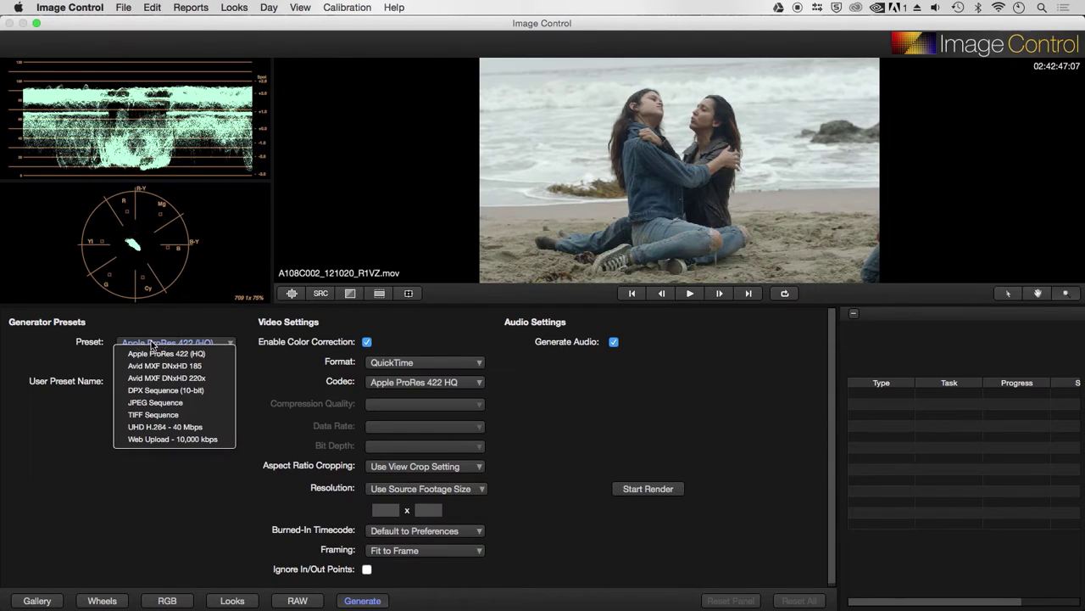
{"action": "left_click", "coordinate": [166, 377]}
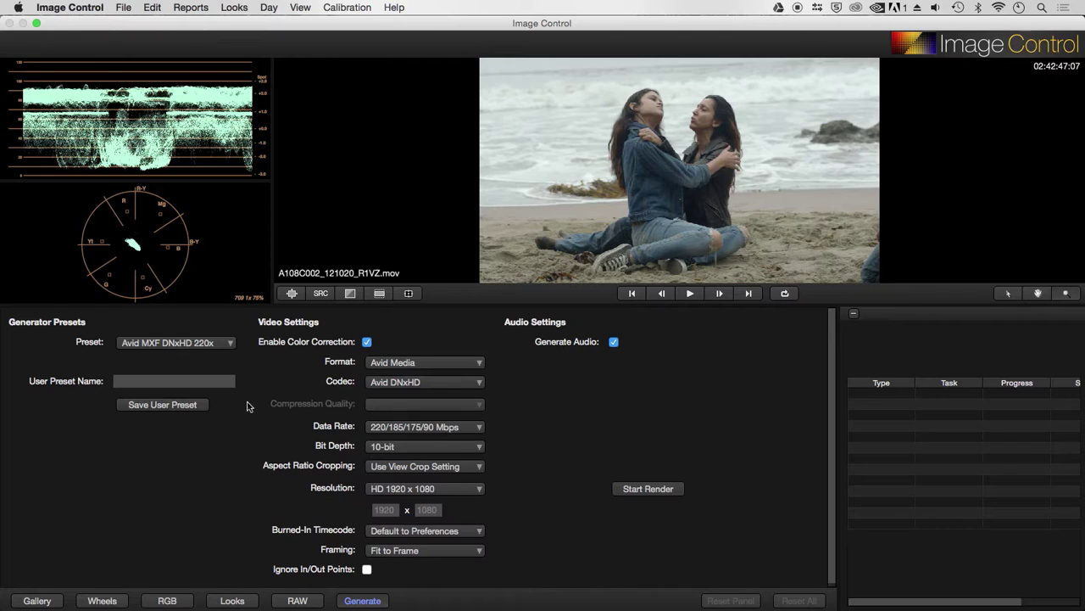
{"action": "left_click", "coordinate": [185, 343]}
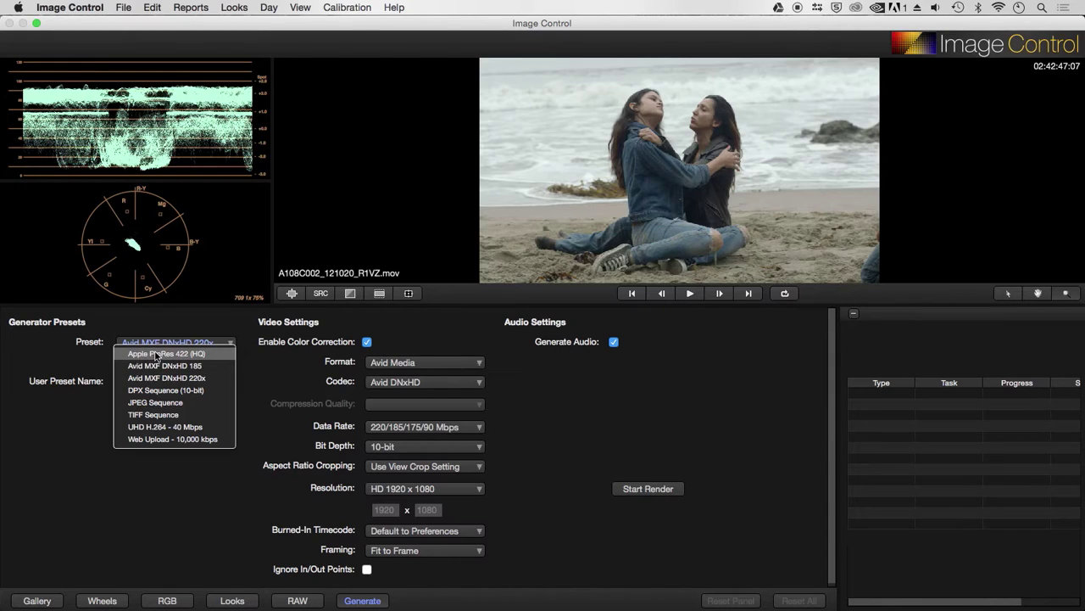
{"action": "left_click", "coordinate": [82, 343]}
Step: Set the output format to QuickTime and the codec to Apple ProRes 422 LT
{"action": "left_click", "coordinate": [409, 365]}
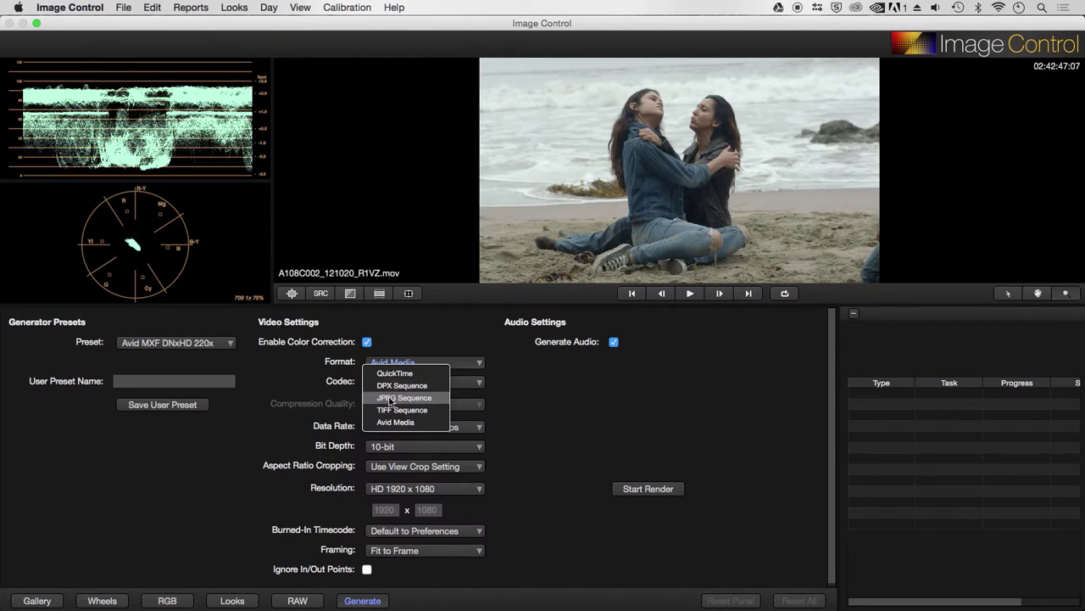
{"action": "left_click", "coordinate": [394, 376]}
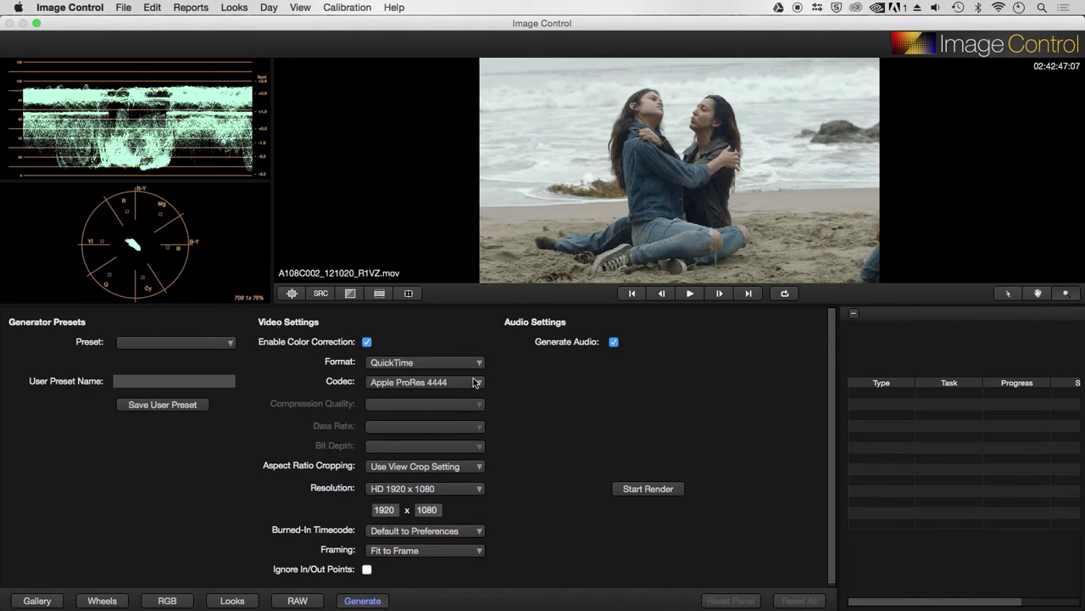
{"action": "left_click", "coordinate": [424, 382]}
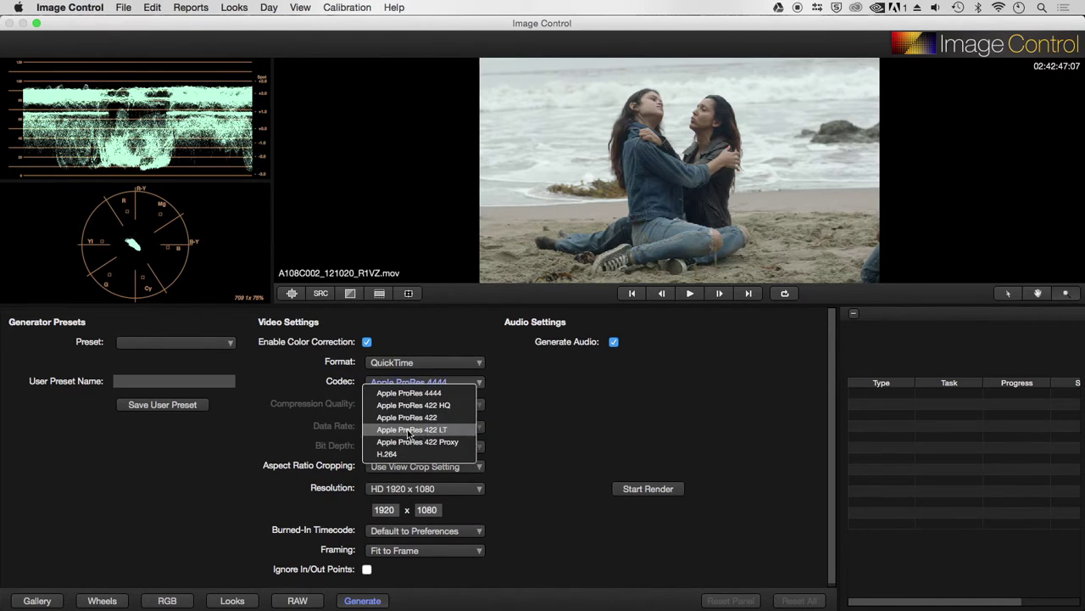
{"action": "left_click", "coordinate": [424, 429]}
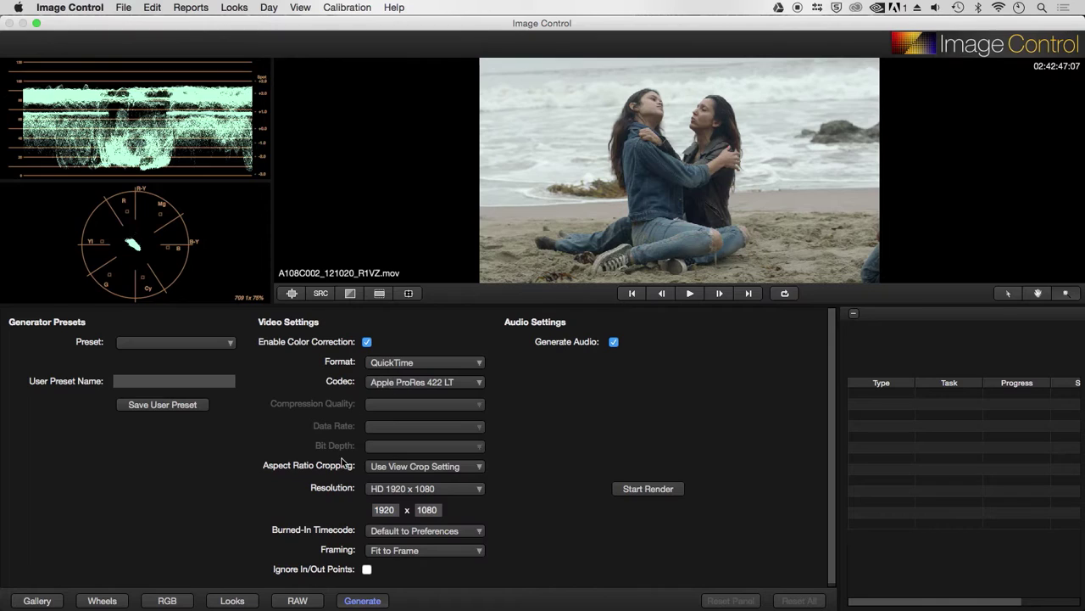
Step: Set aspect ratio cropping to None - As Shot and review the resolution, burned-in timecode and framing options
{"action": "left_click", "coordinate": [401, 469]}
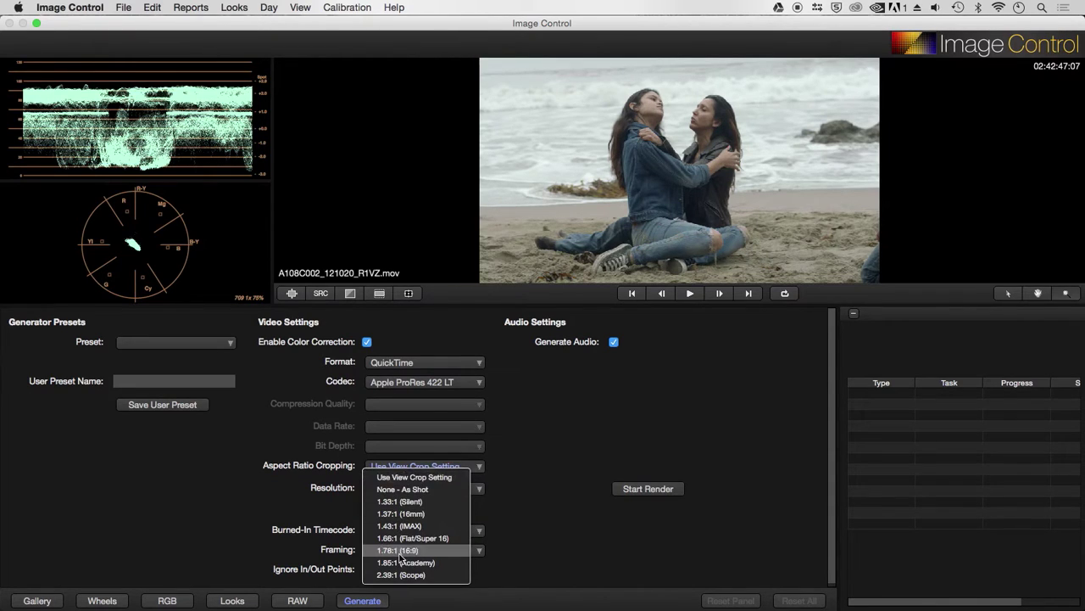
{"action": "left_click", "coordinate": [411, 489]}
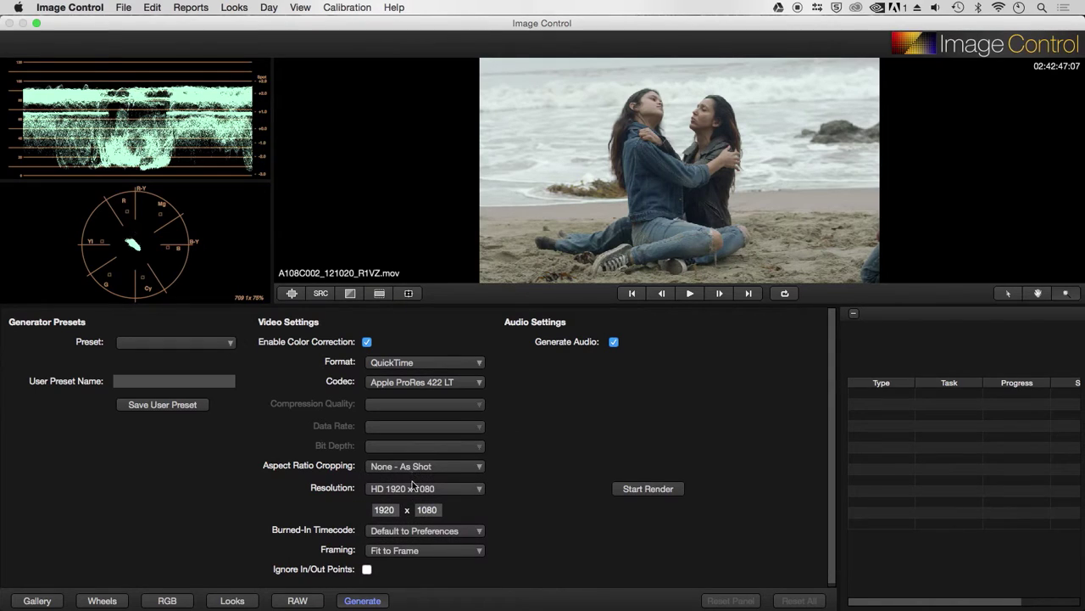
{"action": "left_click", "coordinate": [413, 486]}
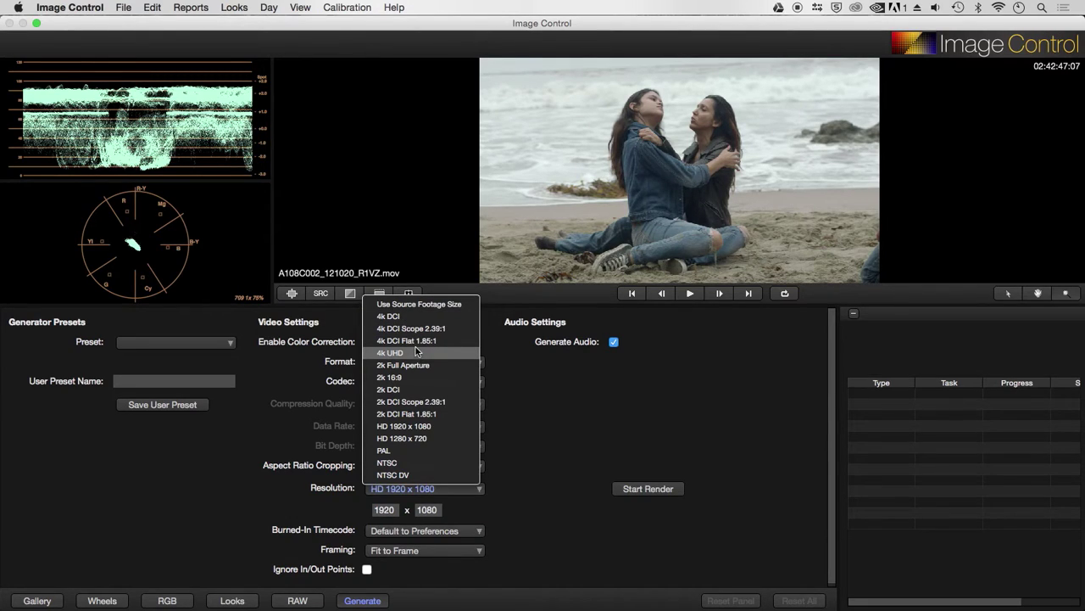
{"action": "left_click", "coordinate": [524, 428]}
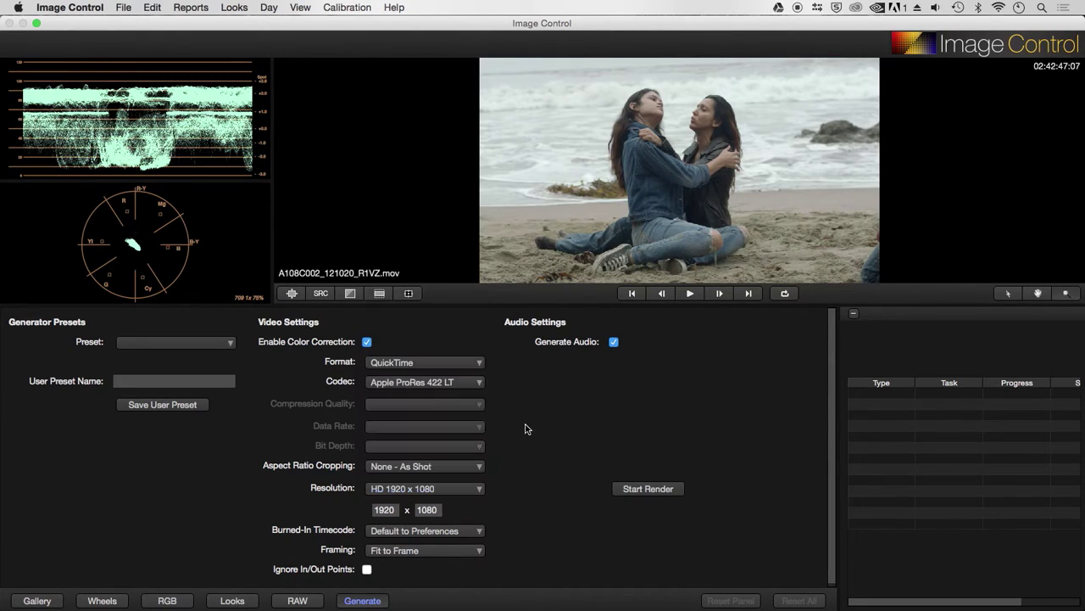
{"action": "left_click", "coordinate": [388, 531]}
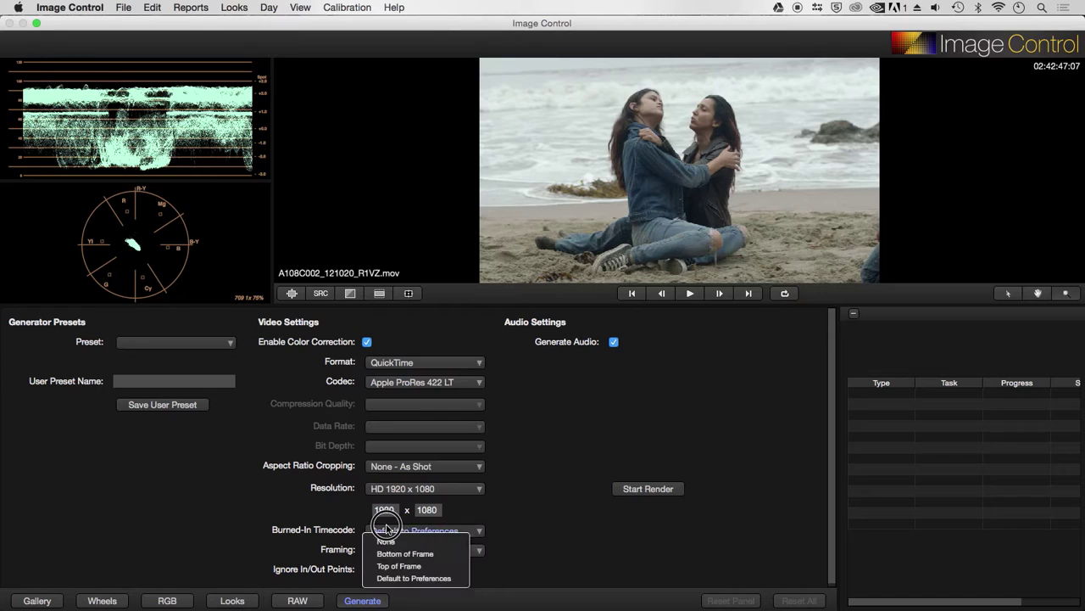
{"action": "left_click", "coordinate": [547, 513]}
{"action": "left_click", "coordinate": [399, 550]}
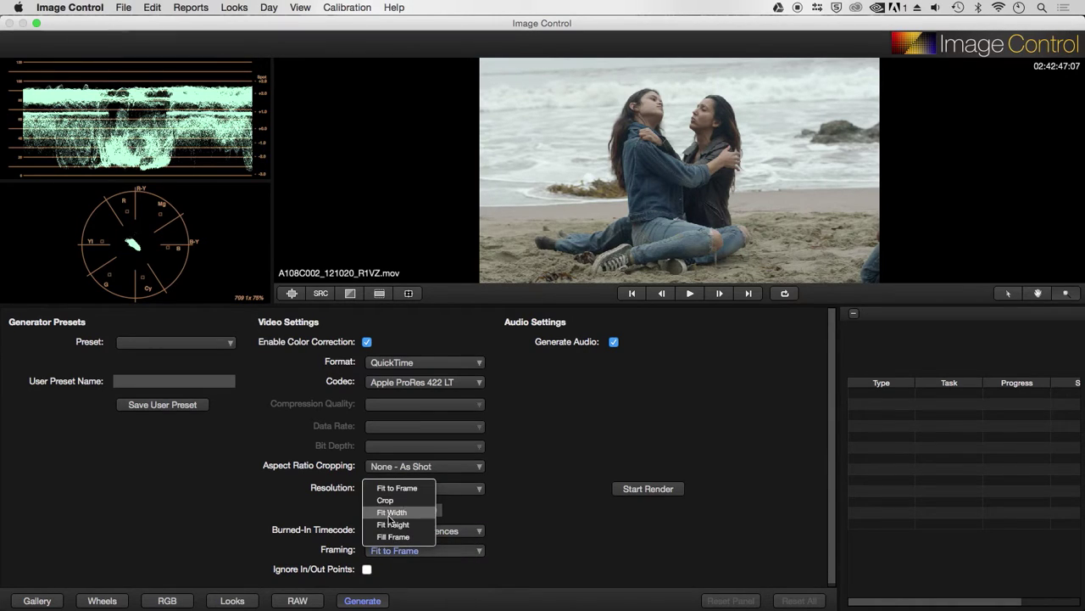
{"action": "left_click", "coordinate": [547, 540]}
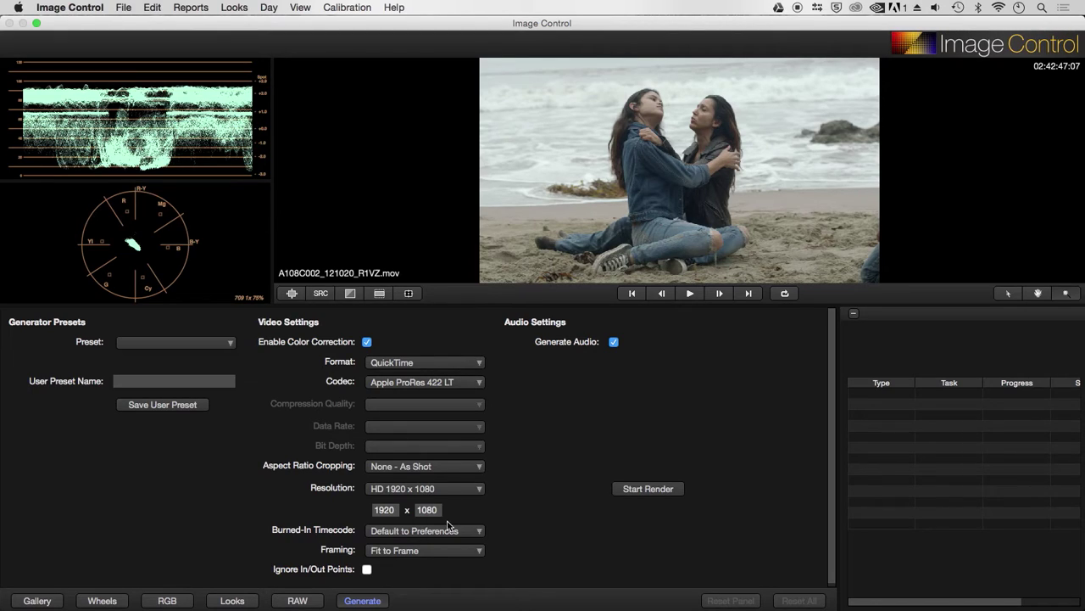
Step: Save the output settings as a user preset named "ProRes LT Preset" and select it as the current preset
{"action": "left_click", "coordinate": [145, 382]}
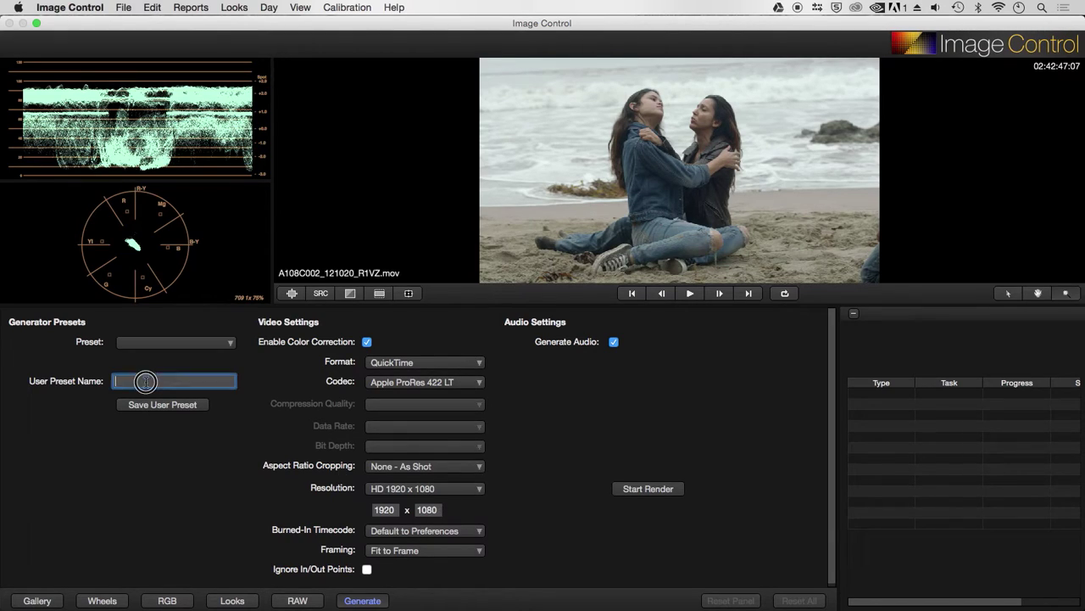
{"action": "type", "text": "ProRes LT Preset"}
{"action": "left_click", "coordinate": [184, 405]}
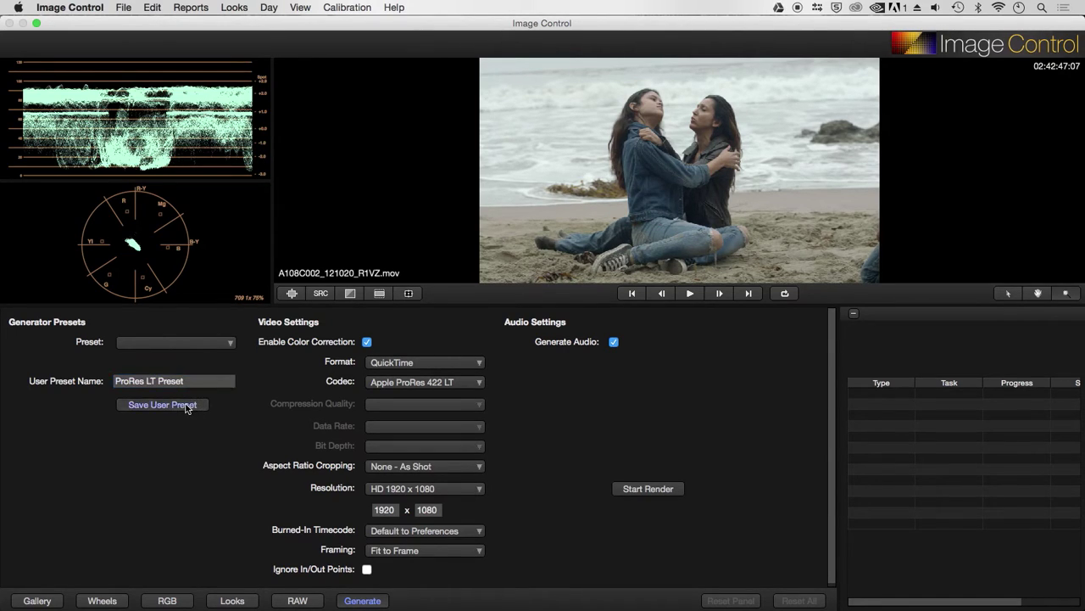
{"action": "left_click", "coordinate": [208, 344]}
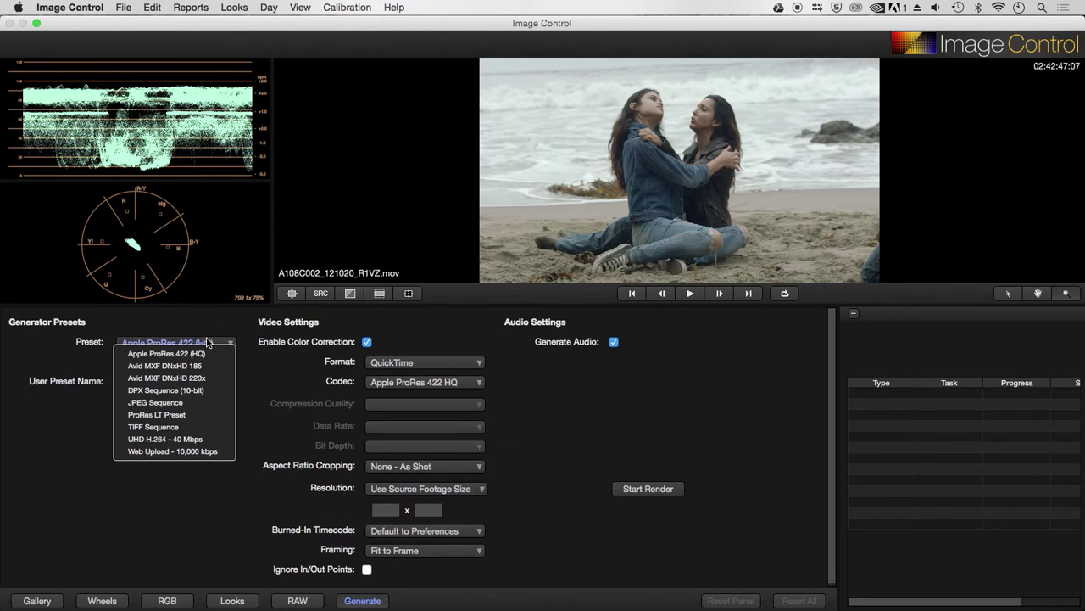
{"action": "left_click", "coordinate": [191, 415]}
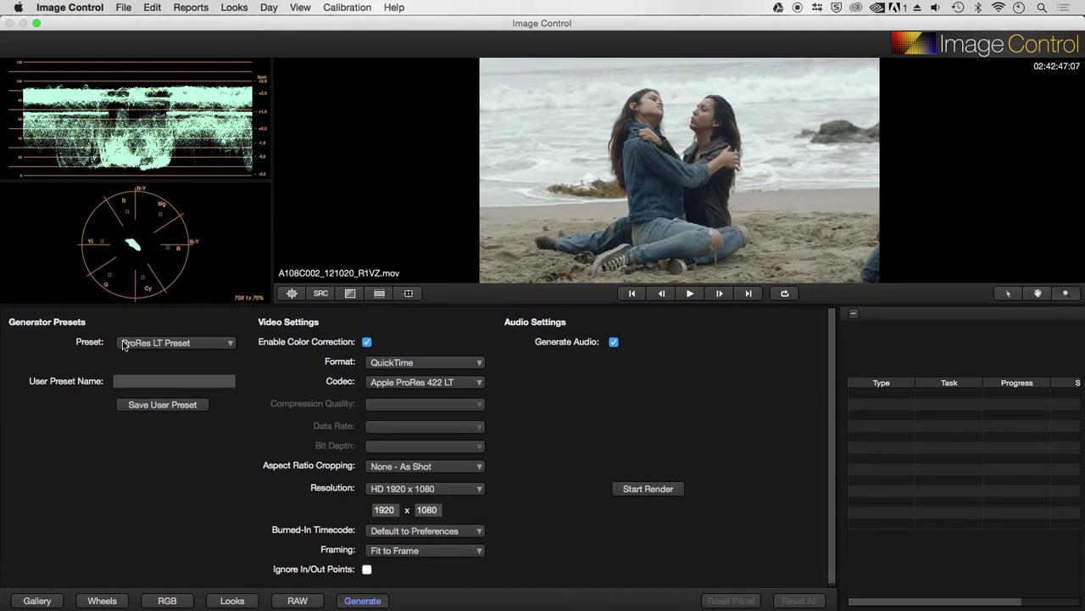
Step: Start rendering the clip to the Desktop folder and cancel the render
{"action": "left_click", "coordinate": [644, 492]}
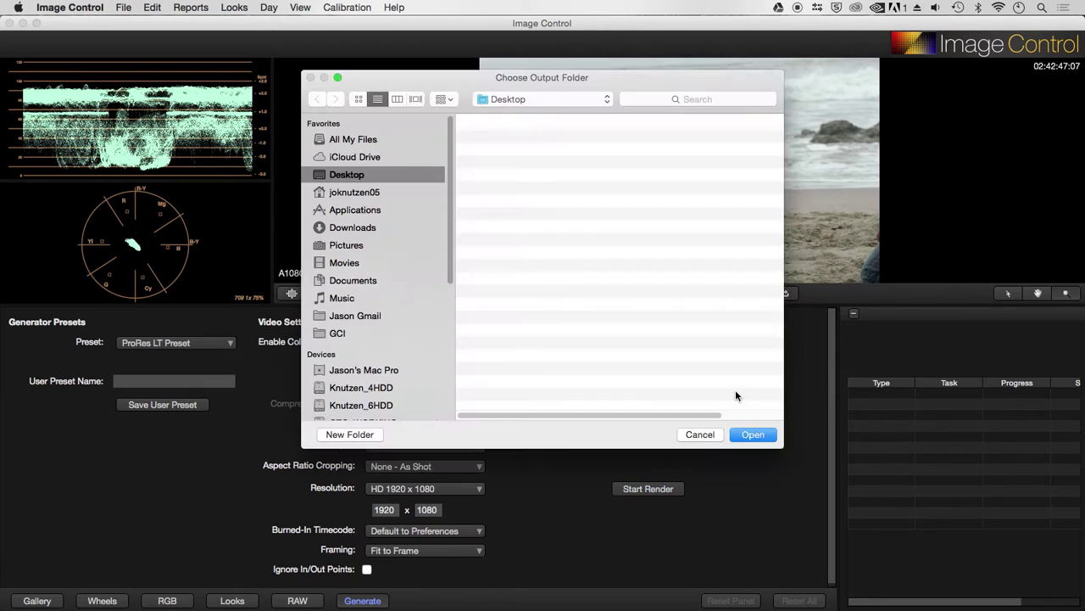
{"action": "left_click", "coordinate": [753, 434]}
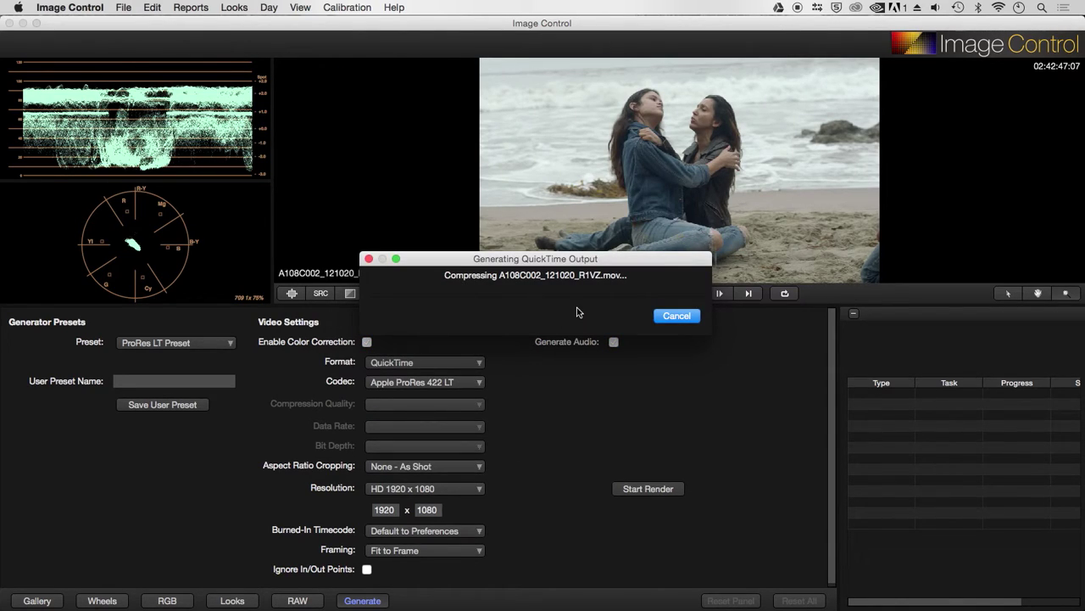
{"action": "left_click", "coordinate": [677, 316]}
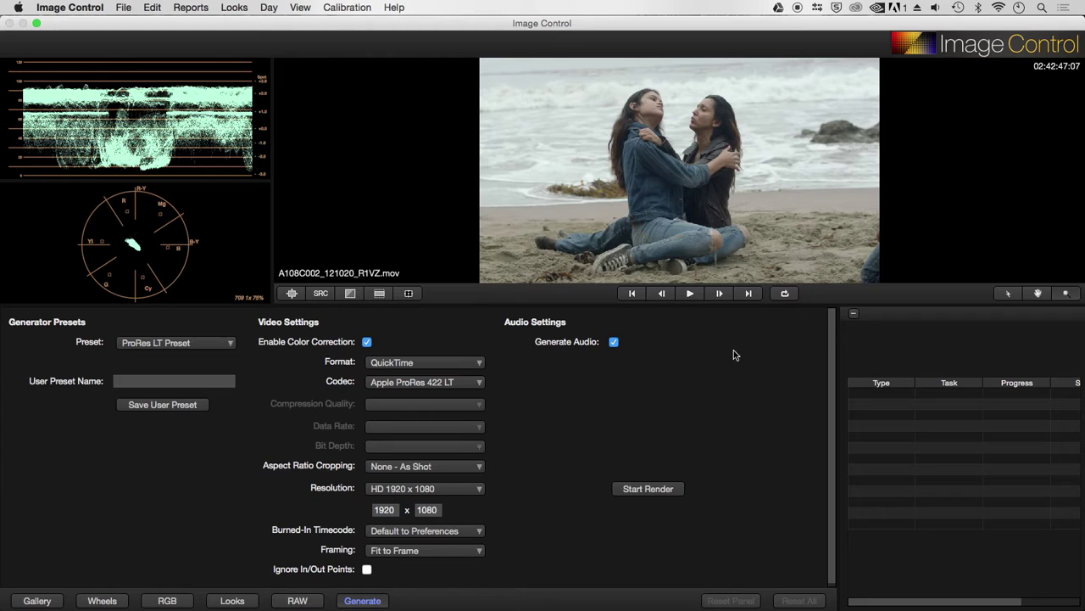
Step: In the file output preferences, review the head slate and burned-in timecode options, enable background generation, and save
{"action": "left_click_drag", "start_coordinate": [839, 379], "coordinate": [771, 386]}
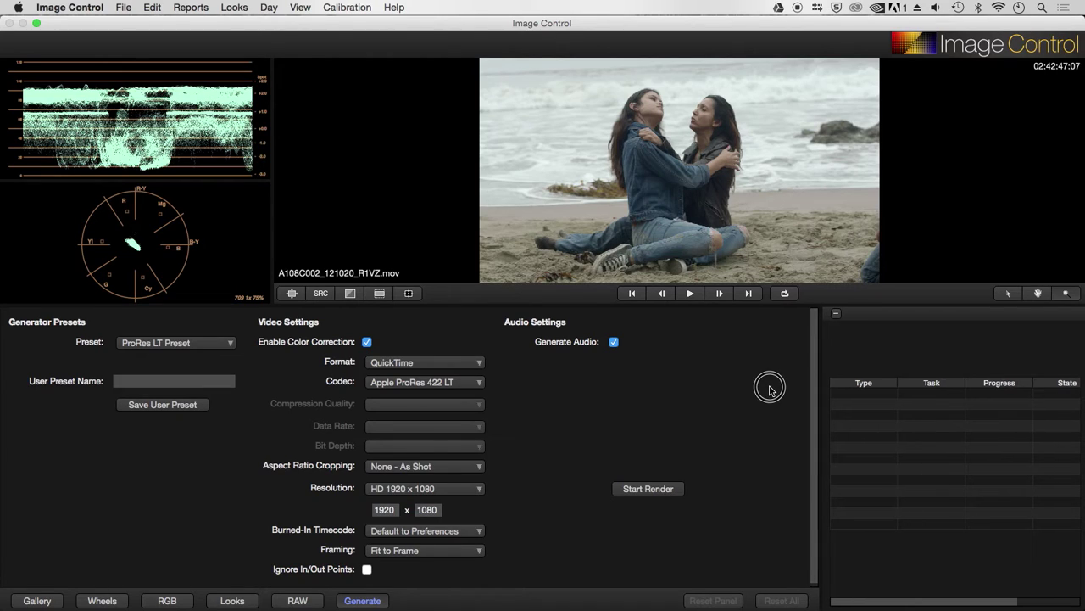
{"action": "left_click", "coordinate": [70, 7]}
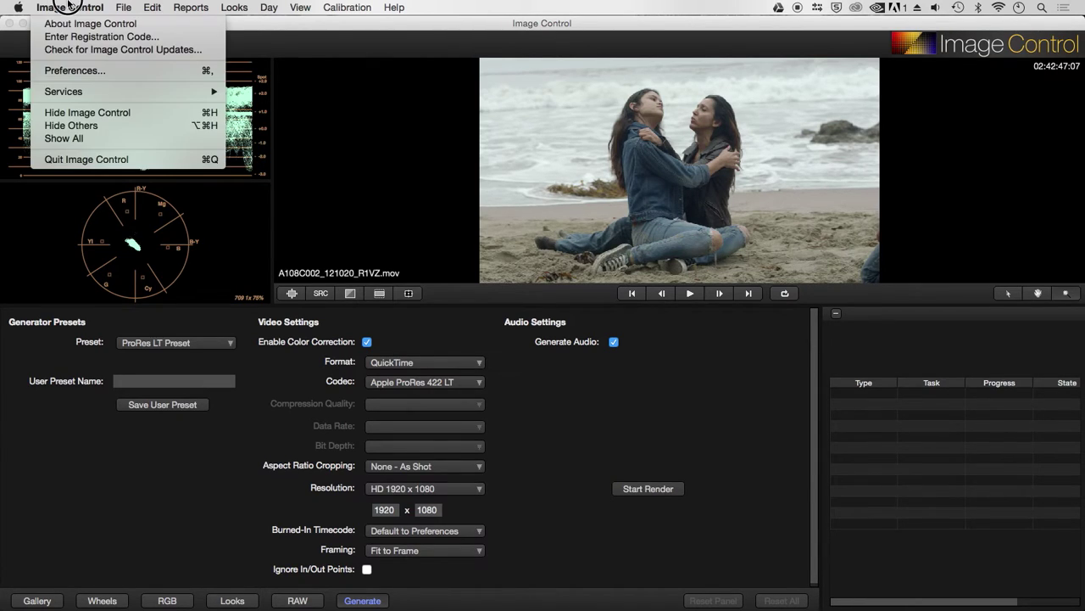
{"action": "left_click", "coordinate": [80, 70]}
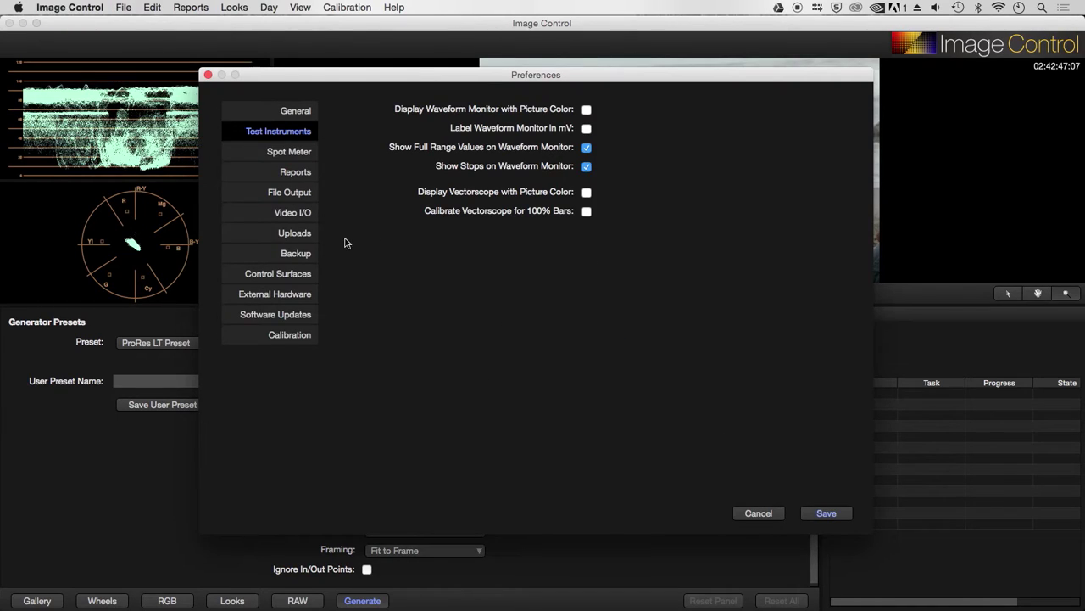
{"action": "left_click", "coordinate": [300, 195]}
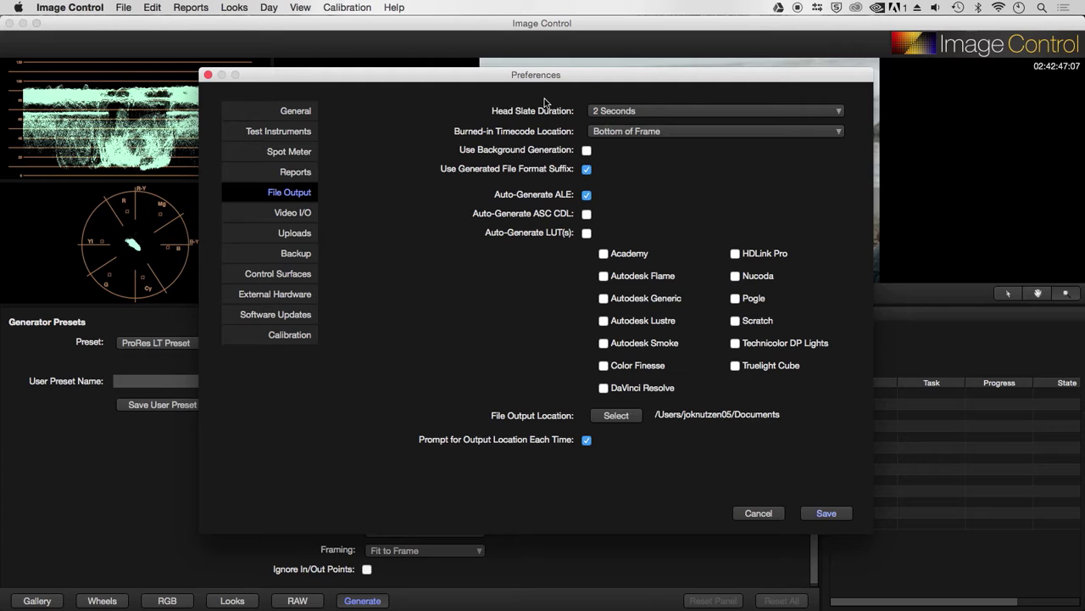
{"action": "left_click", "coordinate": [634, 112]}
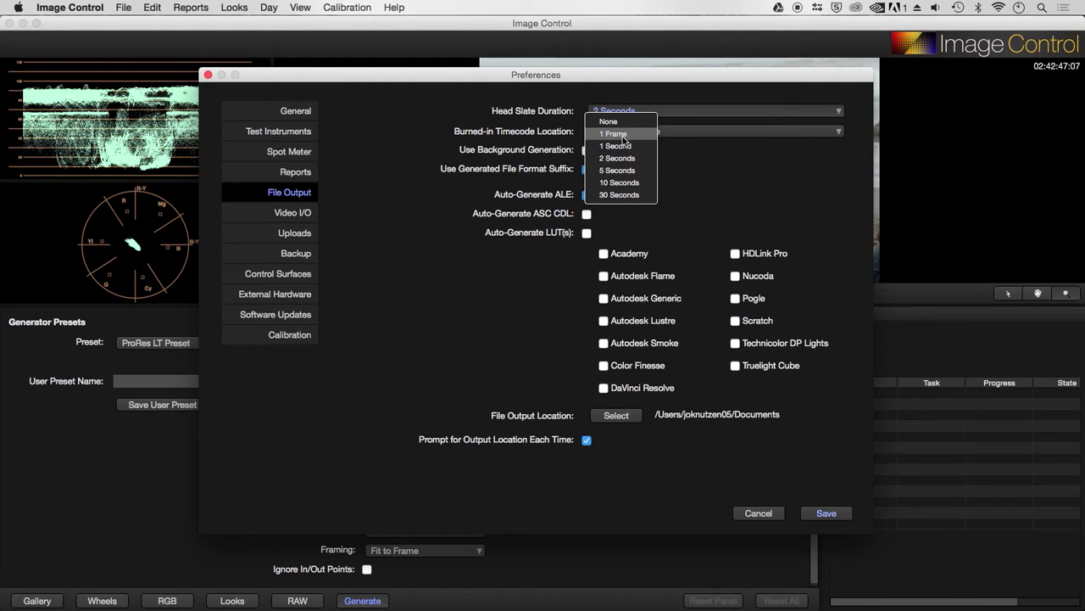
{"action": "left_click", "coordinate": [525, 134]}
{"action": "left_click", "coordinate": [652, 134]}
{"action": "left_click", "coordinate": [519, 136]}
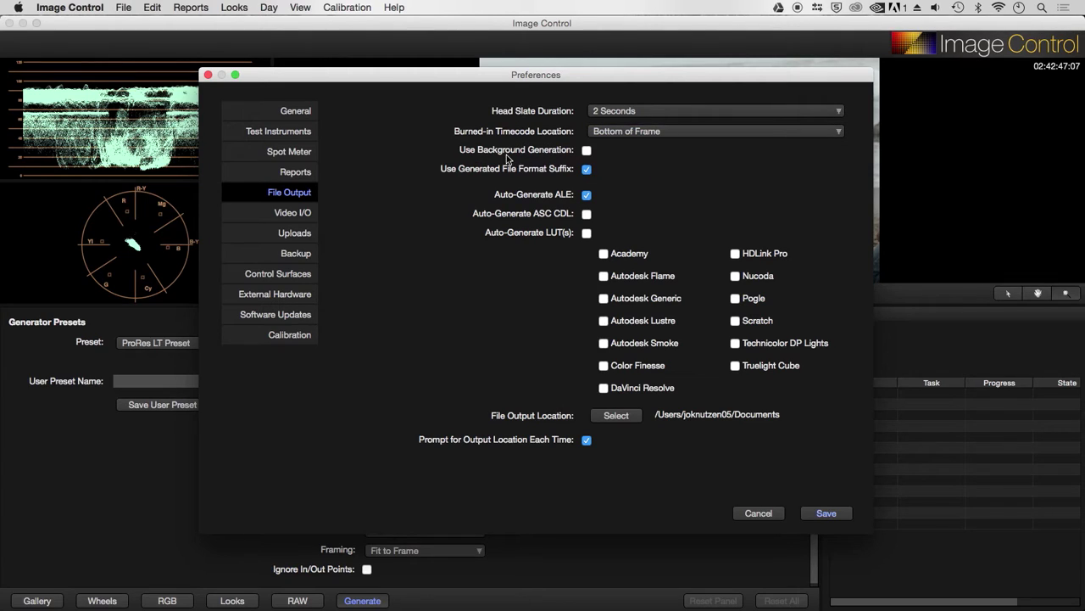
{"action": "left_click", "coordinate": [587, 150]}
{"action": "left_click", "coordinate": [826, 513]}
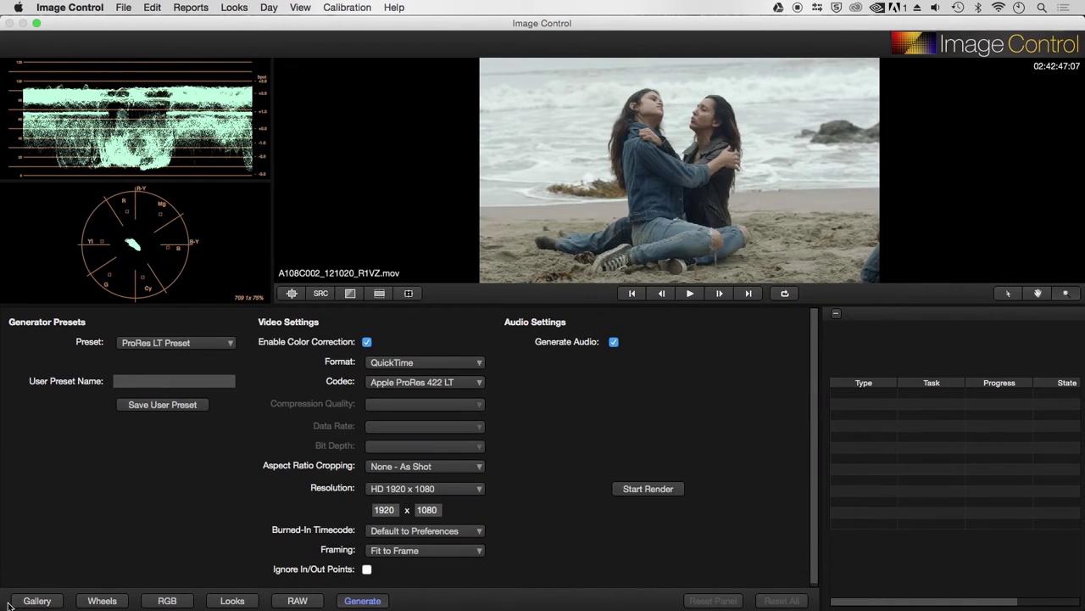
Step: Select the four movie clips in the Day 1 gallery and generate them with the ProRes LT Preset
{"action": "left_click", "coordinate": [37, 600]}
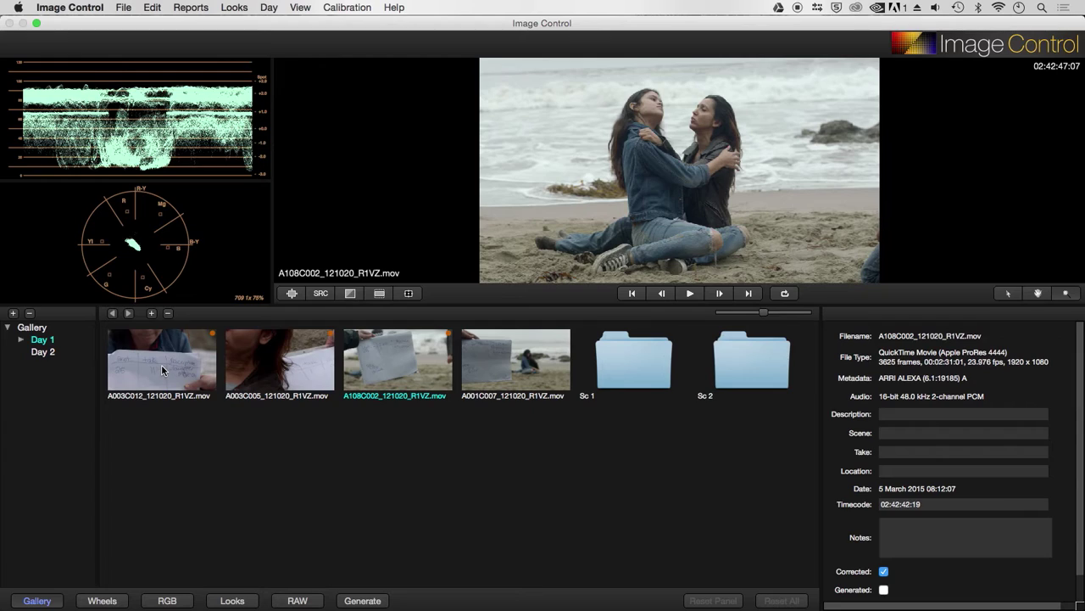
{"action": "left_click", "coordinate": [351, 603]}
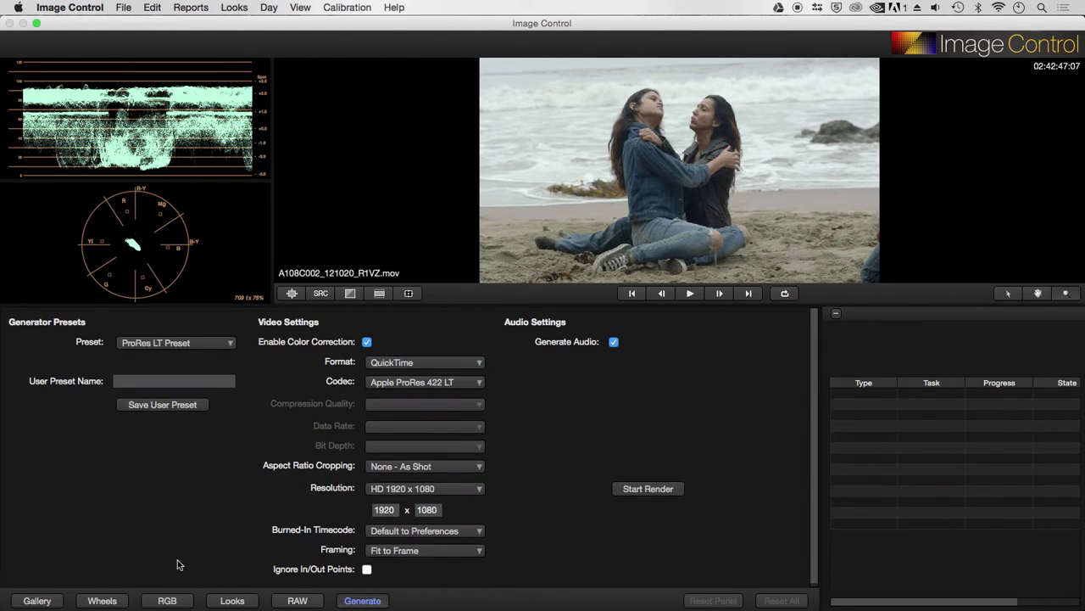
{"action": "left_click", "coordinate": [52, 598]}
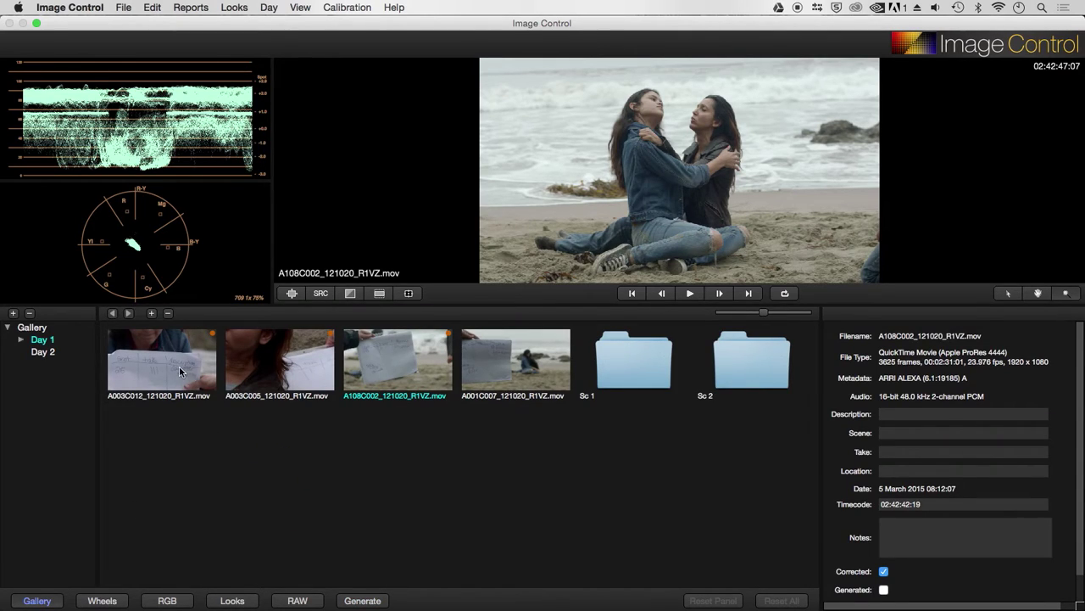
{"action": "key", "text": "super+a"}
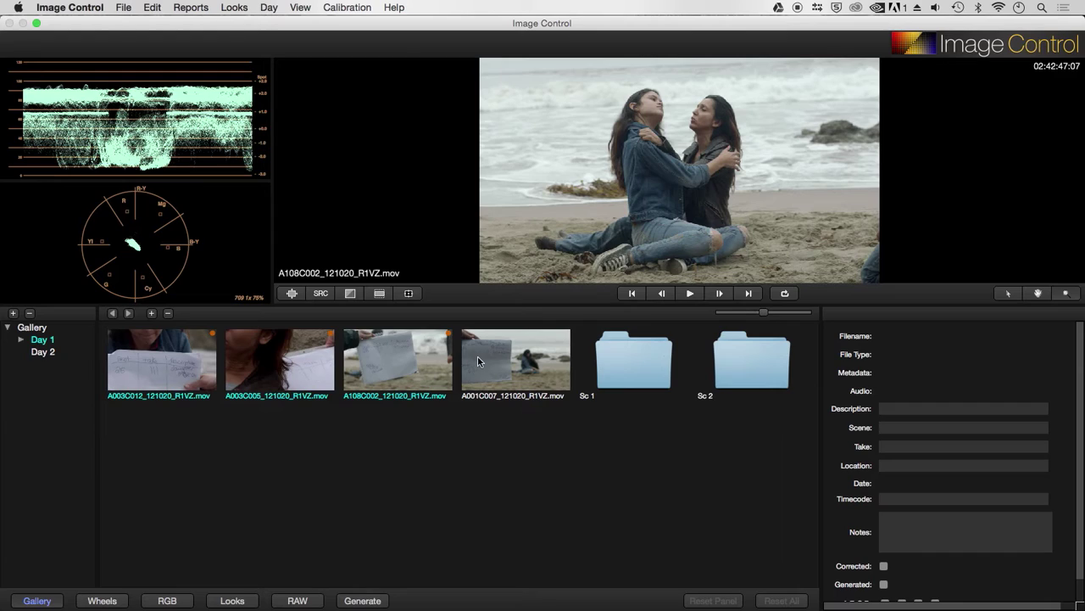
{"action": "right_click", "coordinate": [400, 351]}
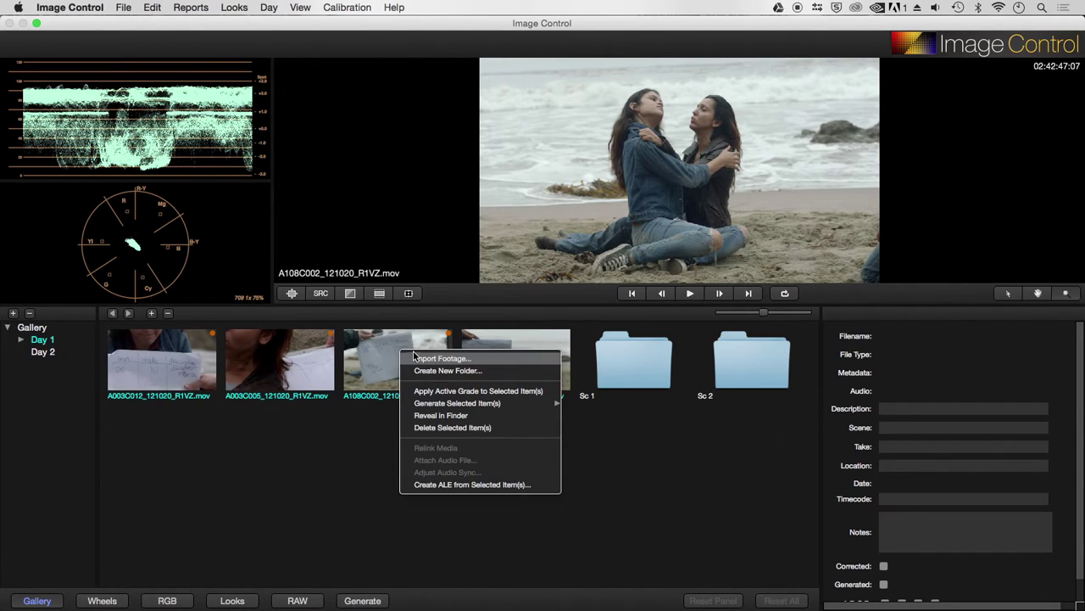
{"action": "mouse_move", "coordinate": [489, 404]}
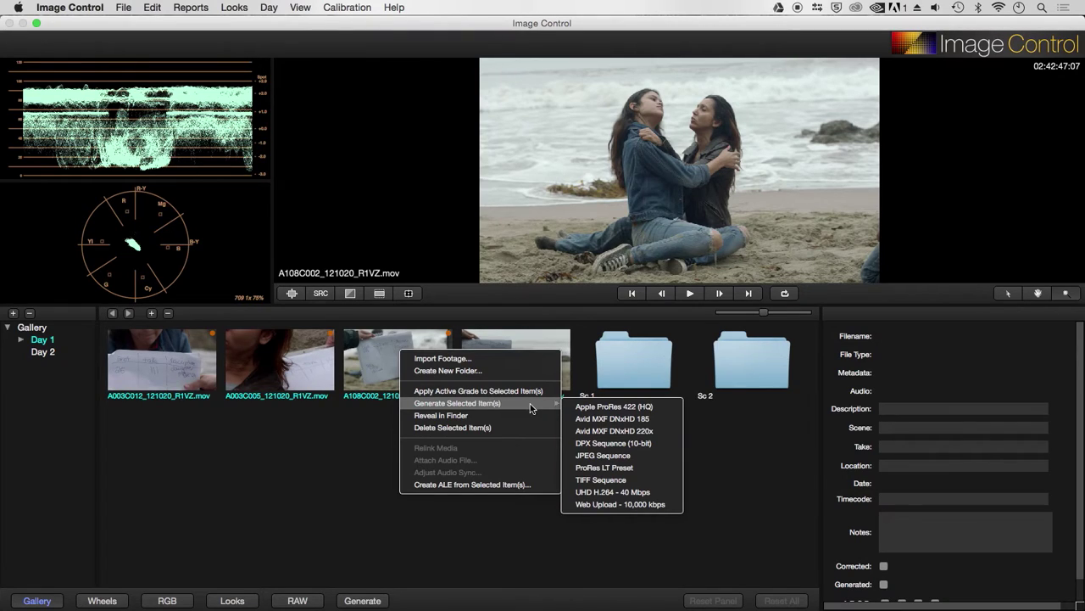
{"action": "left_click", "coordinate": [646, 467]}
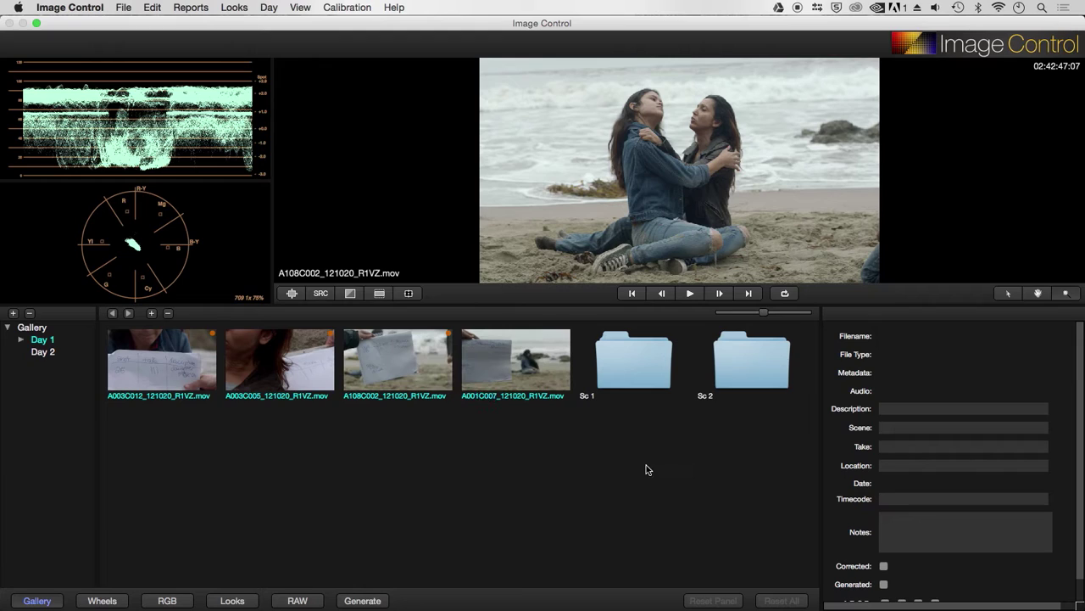
Step: Choose the Desktop folder as the output location for each of the four clips and check their progress in the render queue
{"action": "left_click", "coordinate": [752, 434]}
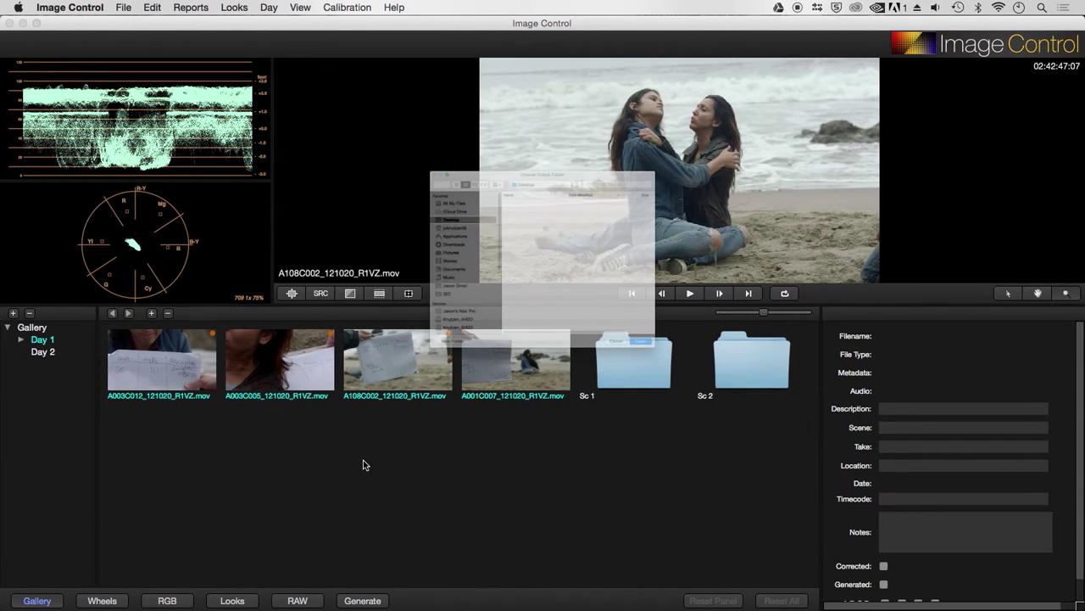
{"action": "left_click", "coordinate": [754, 439]}
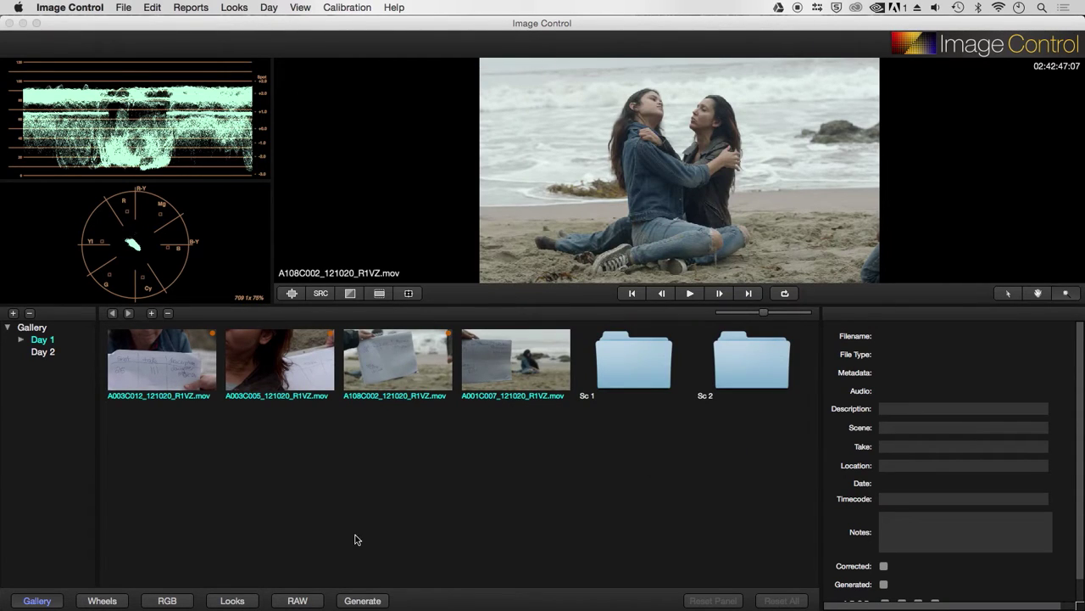
{"action": "left_click", "coordinate": [361, 597]}
{"action": "left_click", "coordinate": [764, 435]}
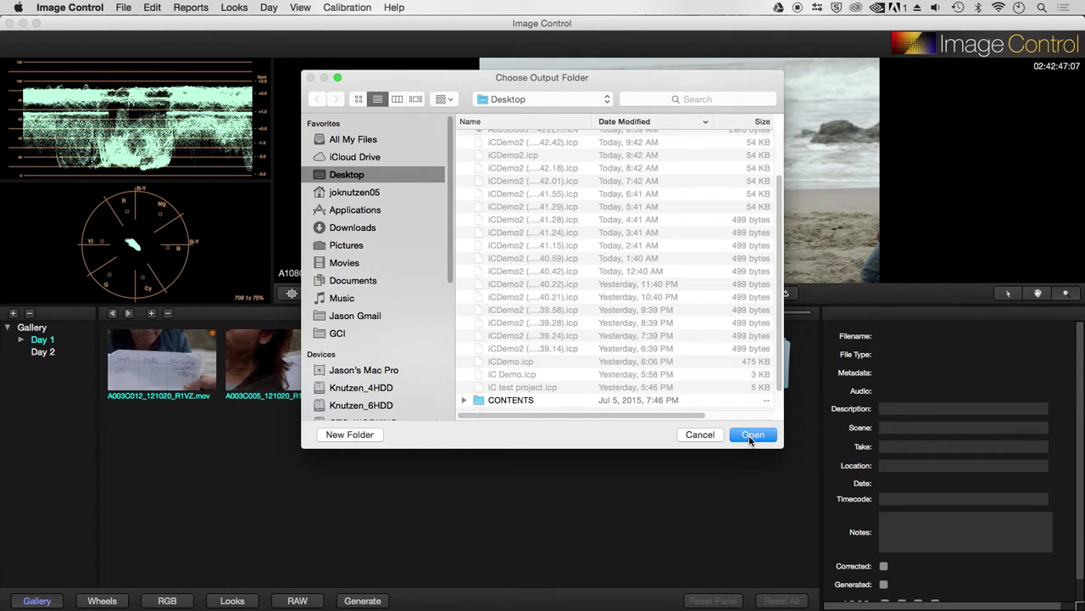
{"action": "left_click", "coordinate": [753, 439]}
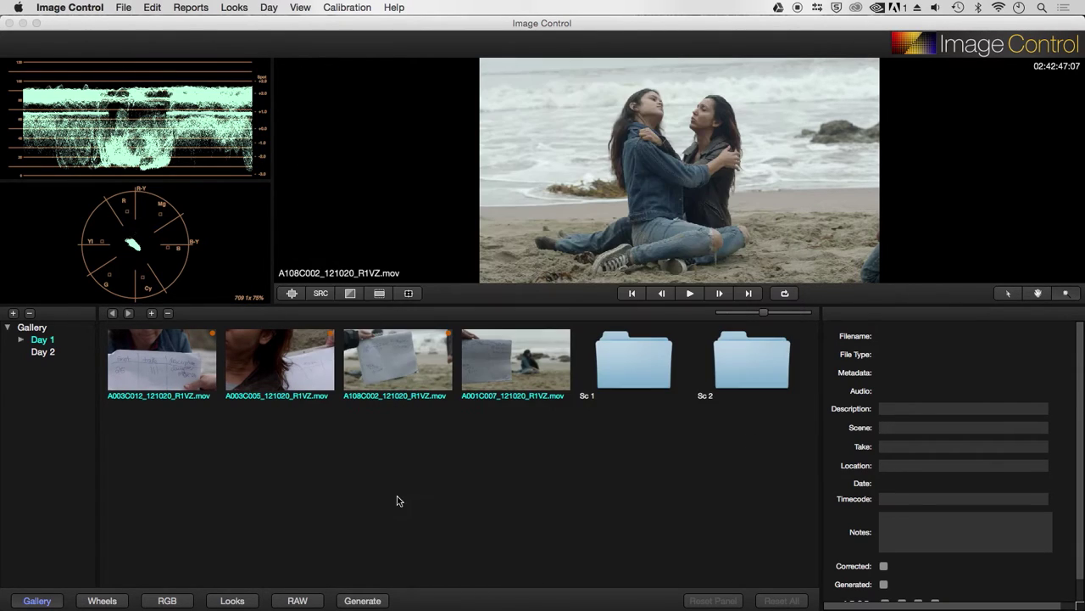
{"action": "left_click", "coordinate": [366, 600]}
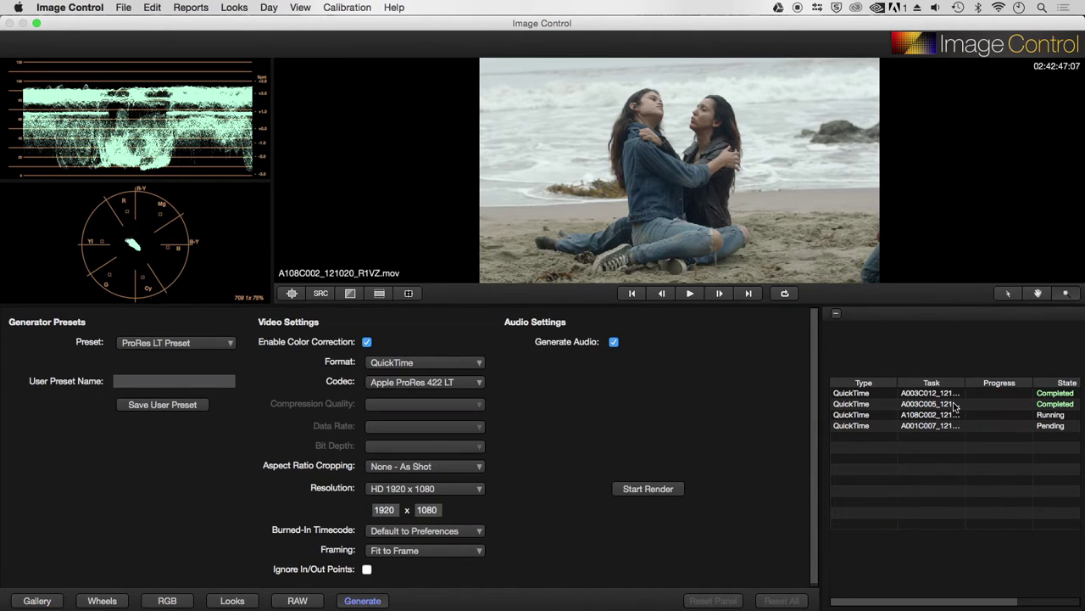
{"action": "left_click_drag", "start_coordinate": [821, 410], "coordinate": [711, 412]}
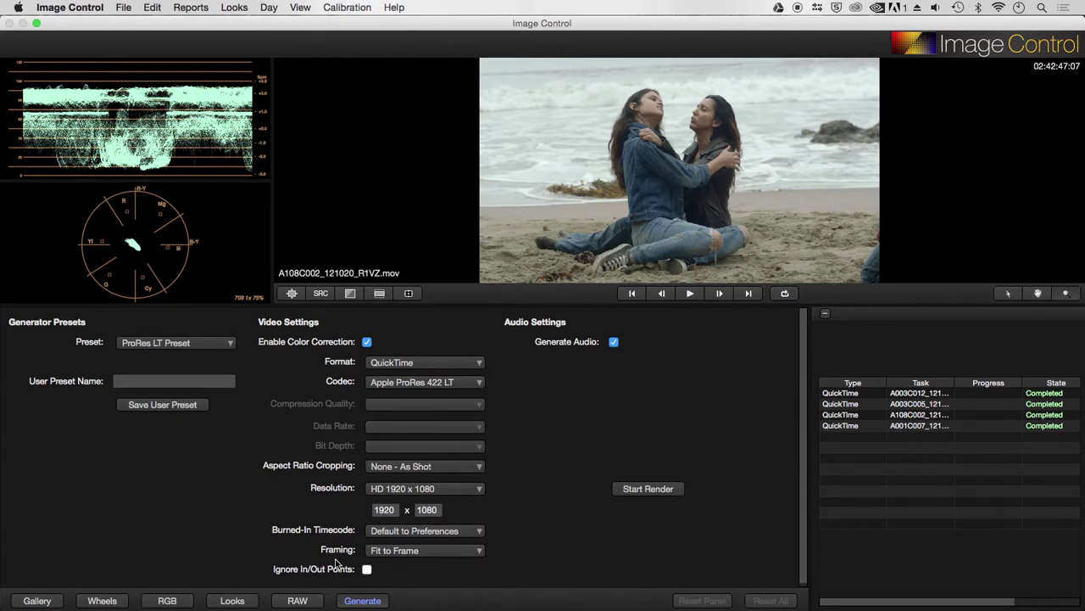
Step: Review the RAW settings of clip A001_C002_08244F_001.R3D, including the available ISO values and color spaces
{"action": "left_click", "coordinate": [298, 600]}
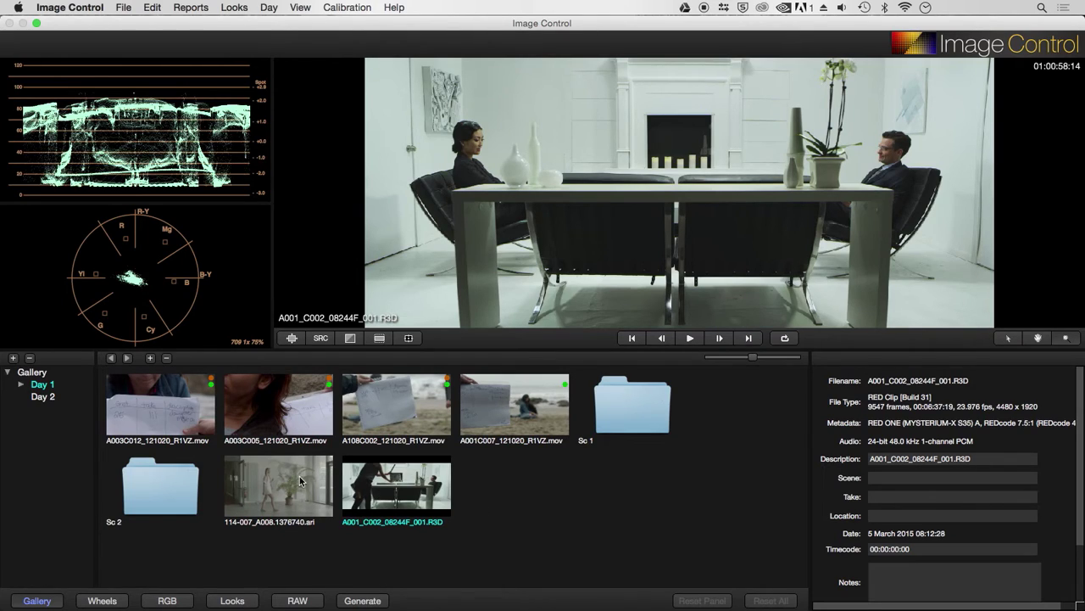
{"action": "left_click", "coordinate": [566, 495]}
{"action": "left_click", "coordinate": [296, 601]}
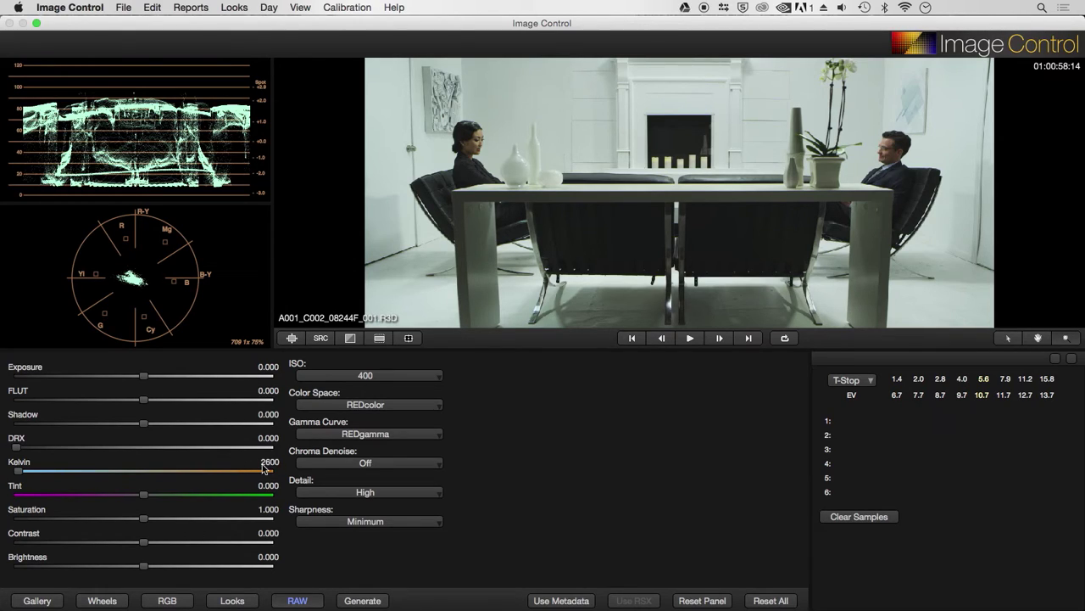
{"action": "left_click", "coordinate": [371, 376]}
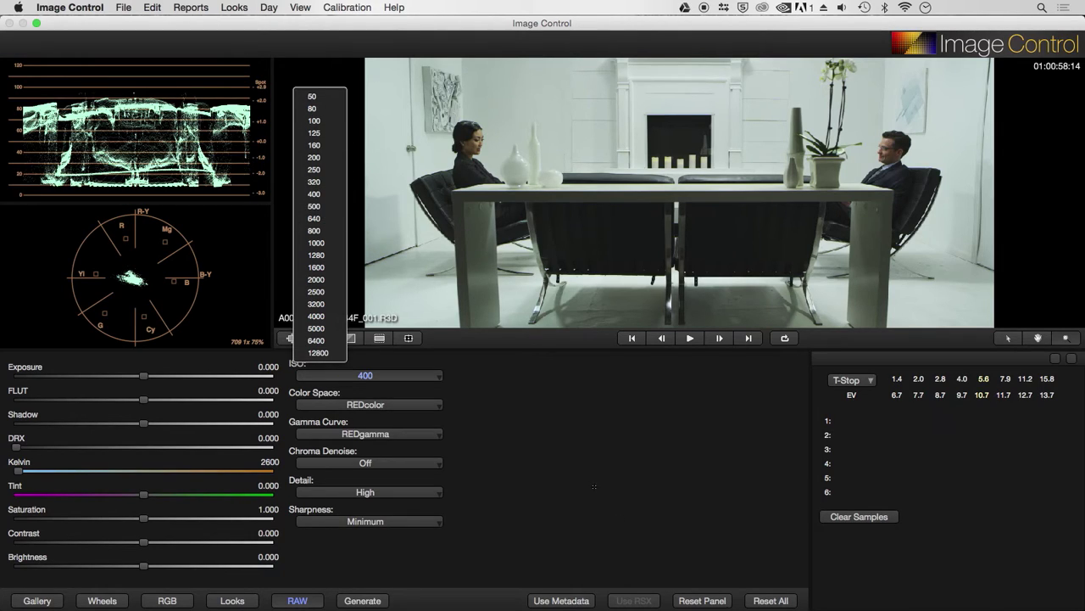
{"action": "left_click", "coordinate": [594, 485]}
{"action": "left_click", "coordinate": [375, 406]}
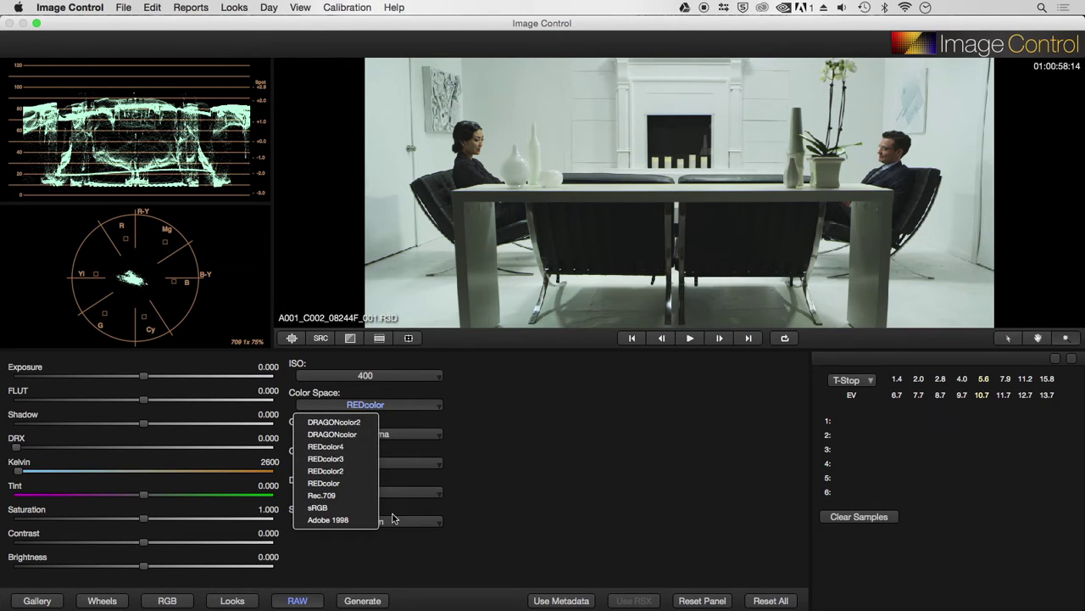
{"action": "left_click", "coordinate": [498, 488]}
Step: Compare the REDlogFilm and REDgamma3 gamma curves on the RED clip and set the gamma curve to REDgamma4
{"action": "left_click", "coordinate": [394, 439]}
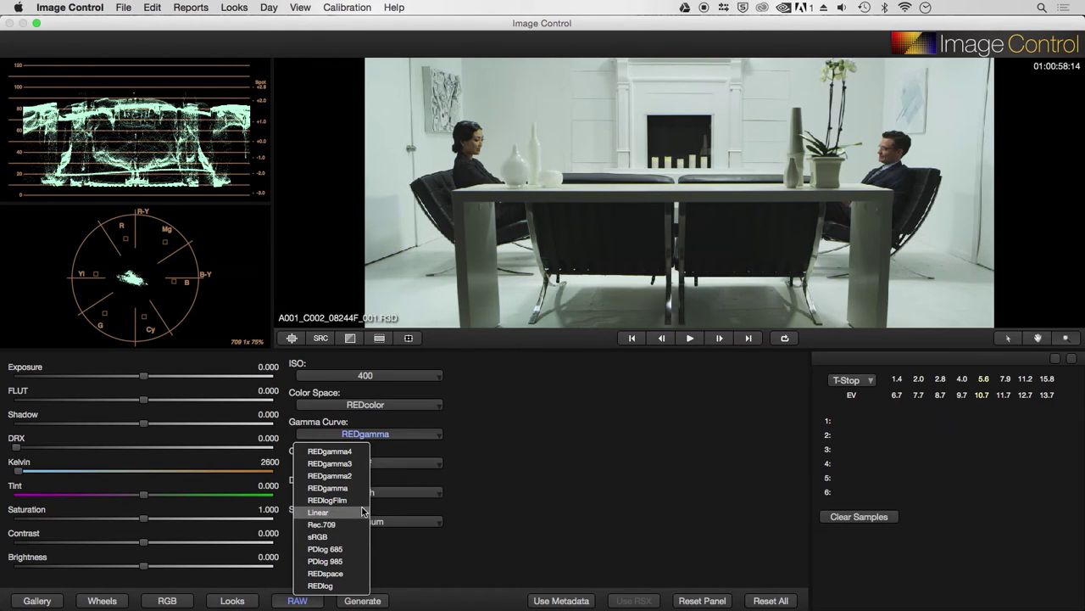
{"action": "left_click", "coordinate": [355, 502]}
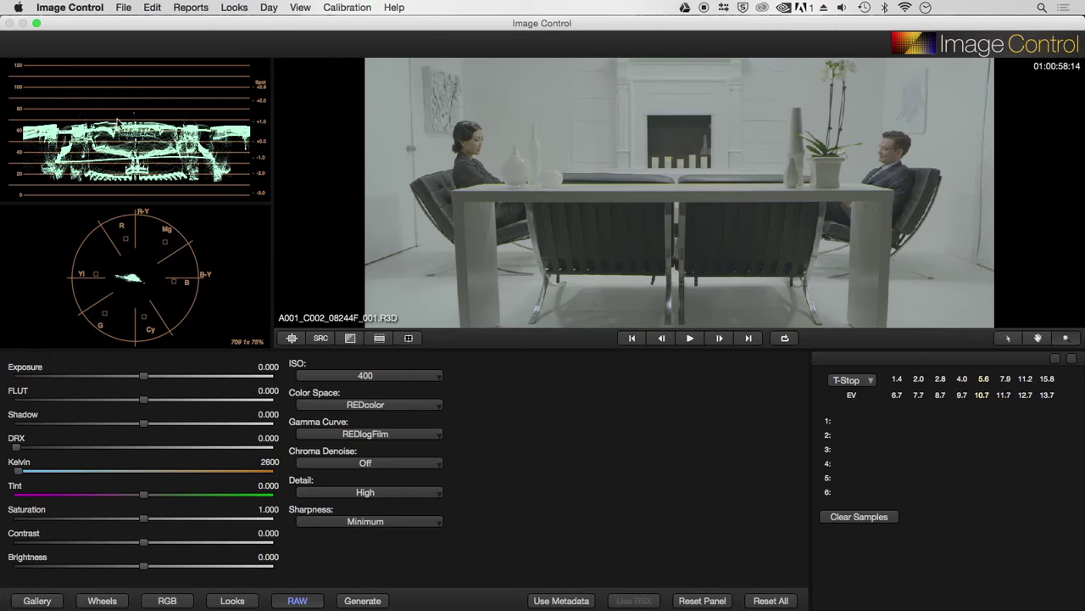
{"action": "left_click", "coordinate": [356, 436]}
{"action": "left_click", "coordinate": [367, 433]}
{"action": "left_click", "coordinate": [391, 432]}
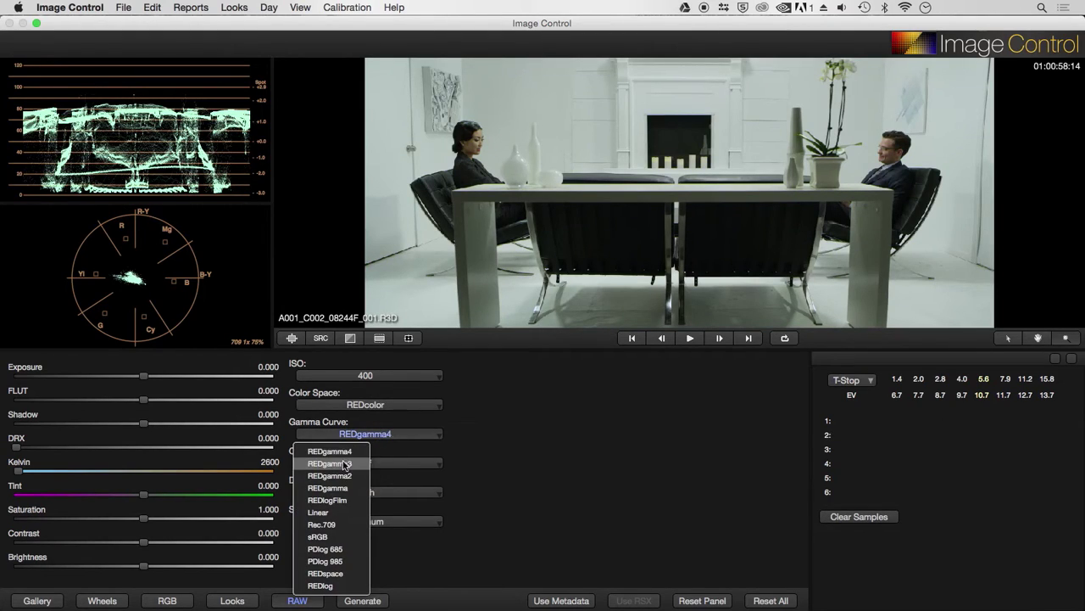
{"action": "left_click", "coordinate": [345, 464]}
{"action": "left_click", "coordinate": [388, 436]}
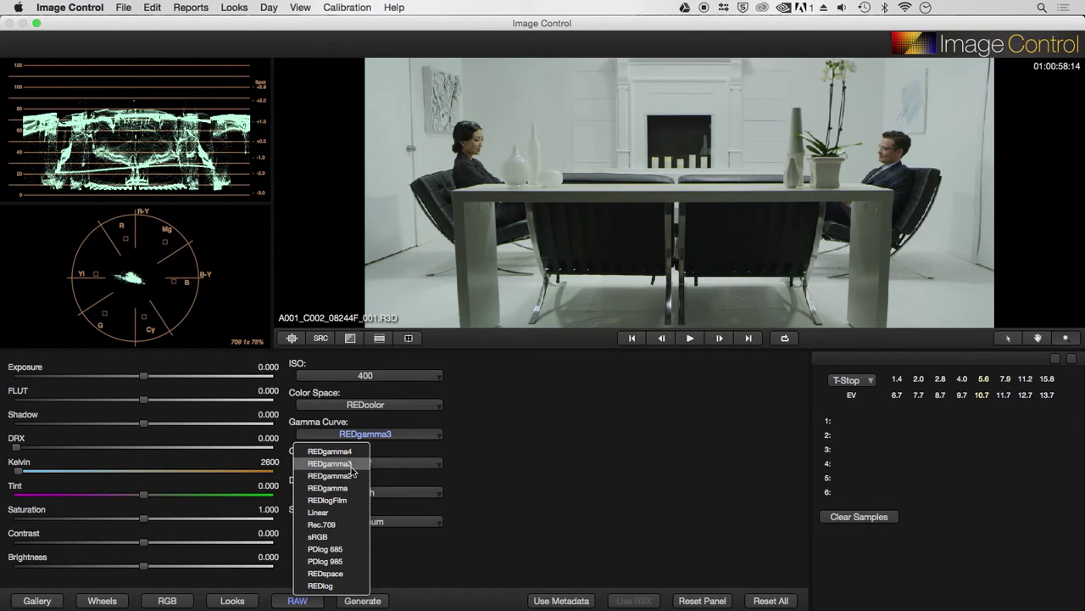
{"action": "left_click", "coordinate": [330, 451]}
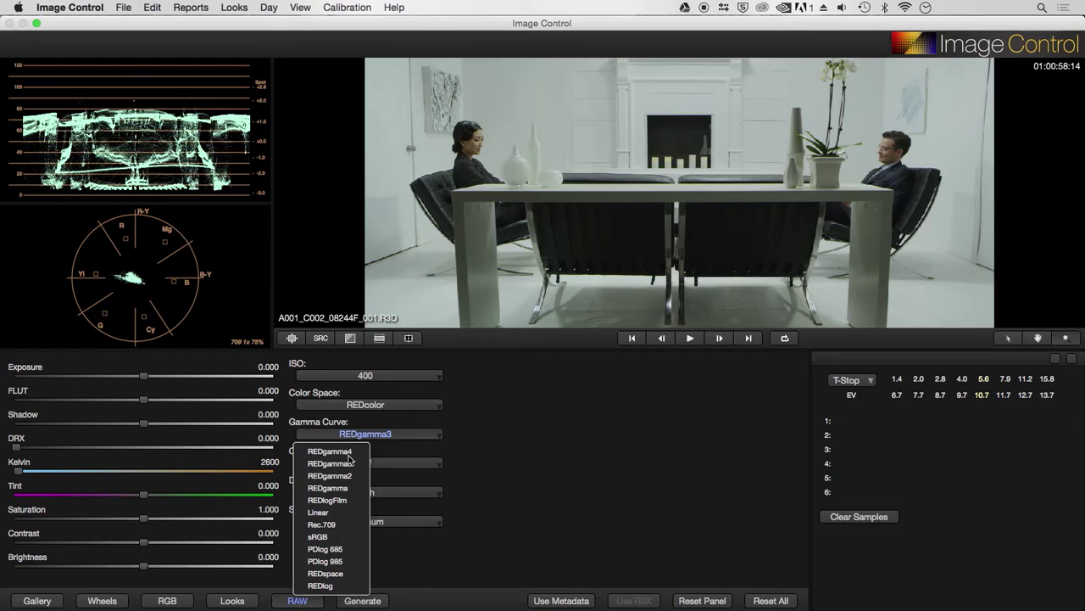
{"action": "left_click", "coordinate": [493, 477]}
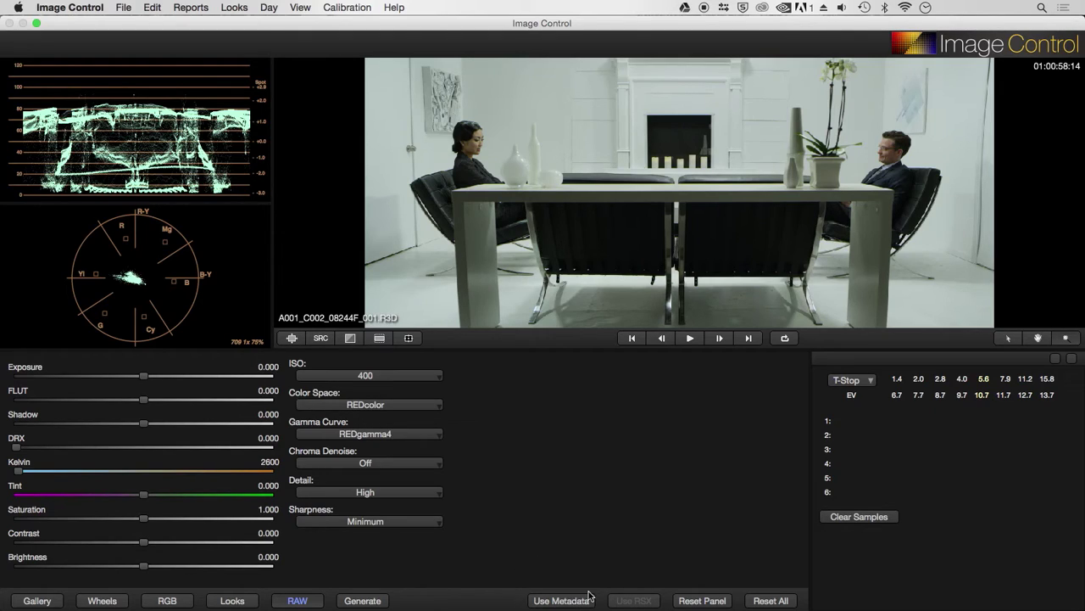
Step: Push the RED clip's exposure to its maximum, reset it to 0, and raise FLUT to 0.130
{"action": "left_click", "coordinate": [649, 589]}
{"action": "left_click", "coordinate": [144, 378]}
{"action": "left_click_drag", "start_coordinate": [144, 378], "coordinate": [271, 373]}
{"action": "type", "text": "0"}
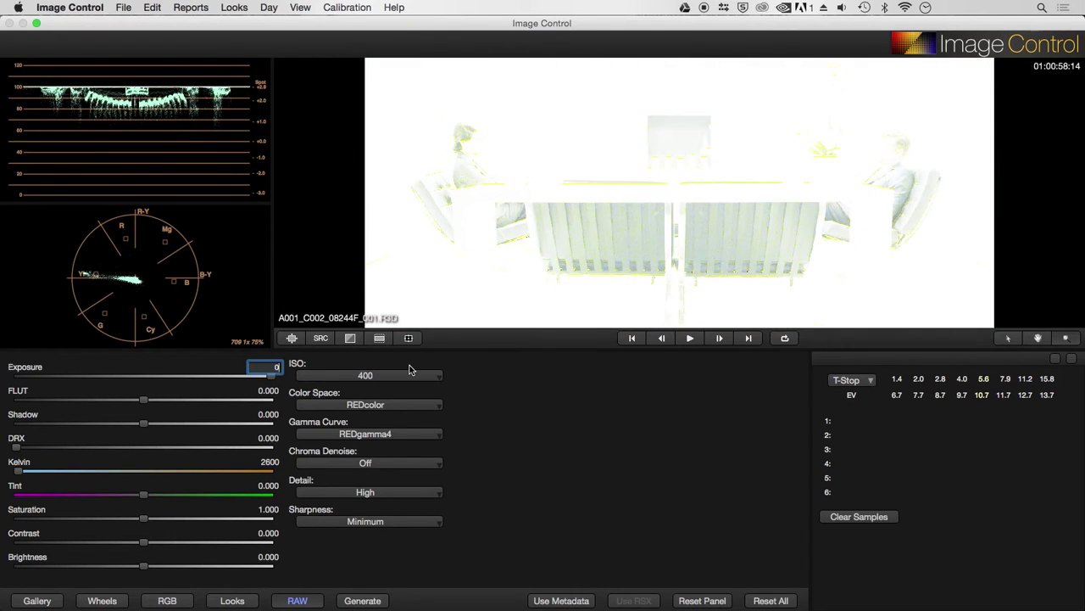
{"action": "key", "text": "Return"}
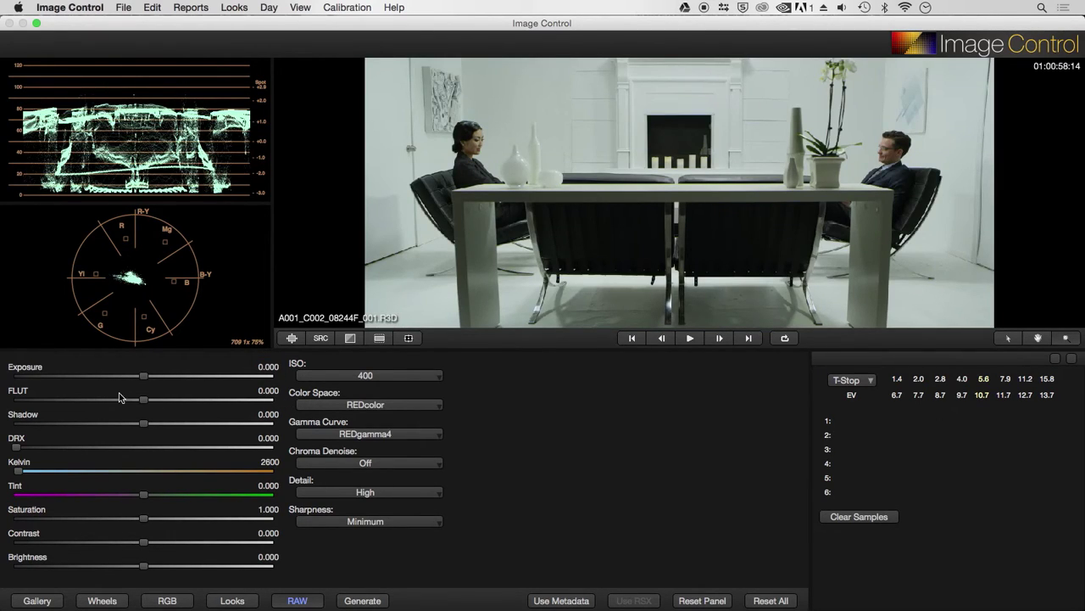
{"action": "mouse_move", "coordinate": [146, 401]}
{"action": "left_mouse_down"}
{"action": "mouse_move", "coordinate": [120, 397]}
{"action": "mouse_move", "coordinate": [146, 390]}
{"action": "left_mouse_up"}
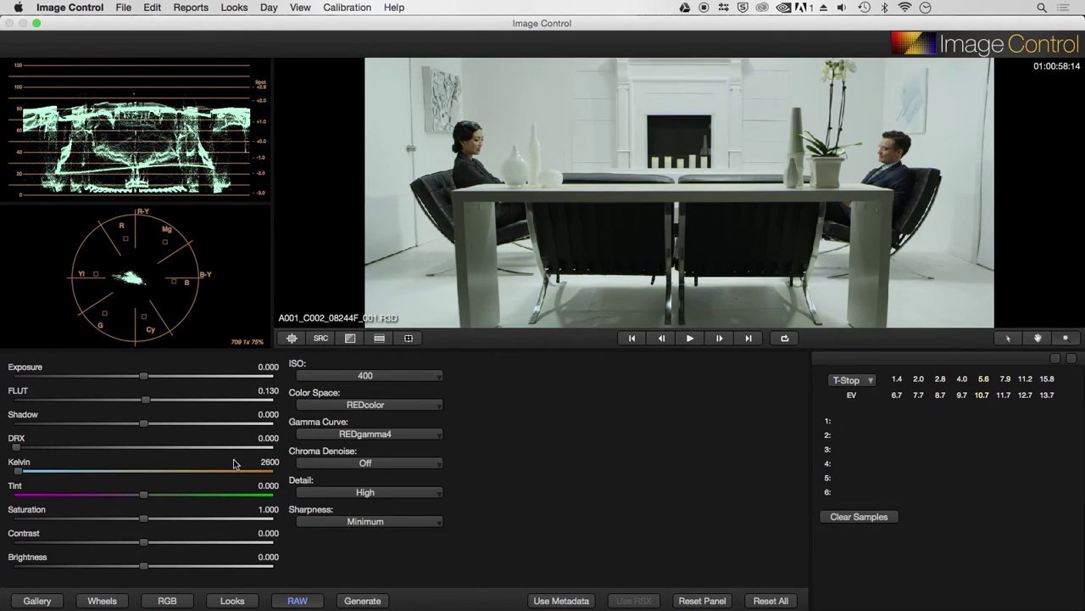
Step: Try a Kelvin value of 5600 on the RED clip and return it to 2600
{"action": "double_click", "coordinate": [270, 462]}
{"action": "type", "text": "5"}
{"action": "type", "text": "500"}
{"action": "key", "text": "Return"}
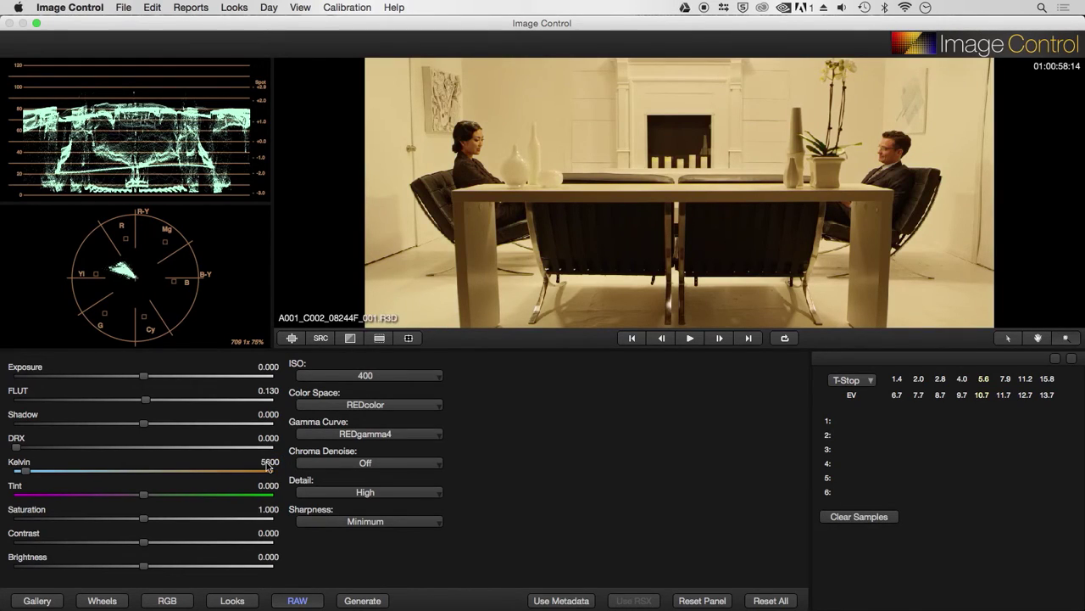
{"action": "double_click", "coordinate": [268, 462]}
{"action": "type", "text": "2600"}
{"action": "key", "text": "Return"}
Step: Load the ARRIRAW clip 114-007_A008.1376740.ari and set its RAW color space to Video - Rec.709
{"action": "left_click", "coordinate": [51, 600]}
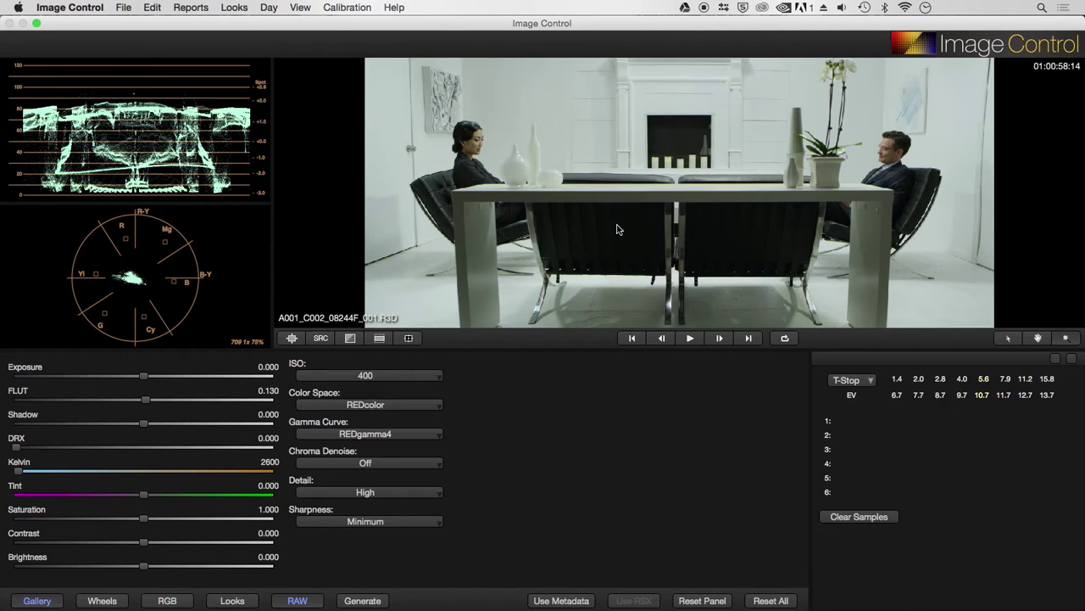
{"action": "left_click", "coordinate": [293, 509]}
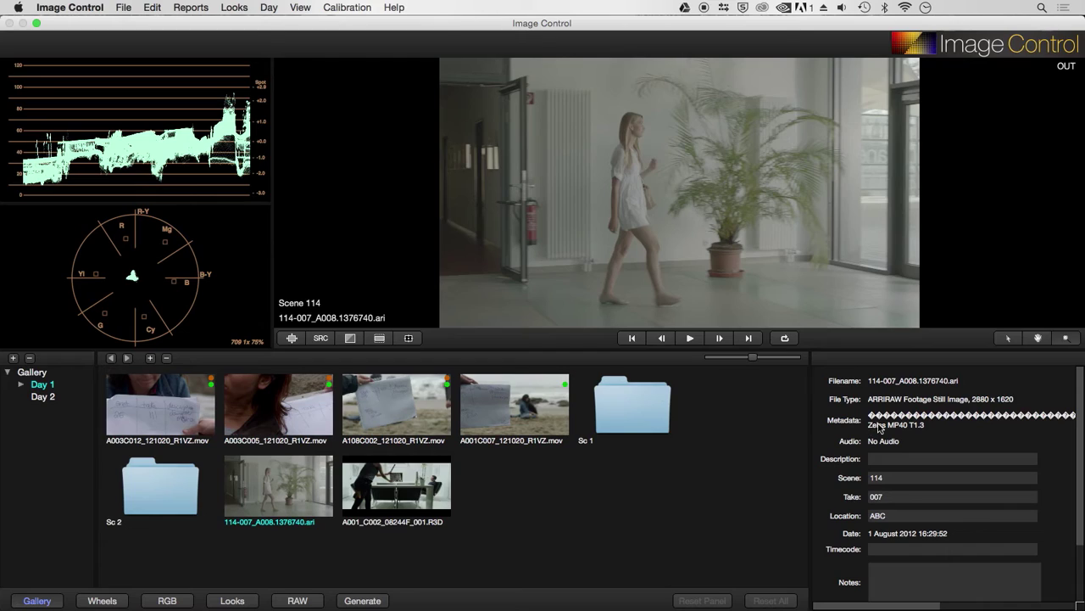
{"action": "left_click", "coordinate": [288, 601]}
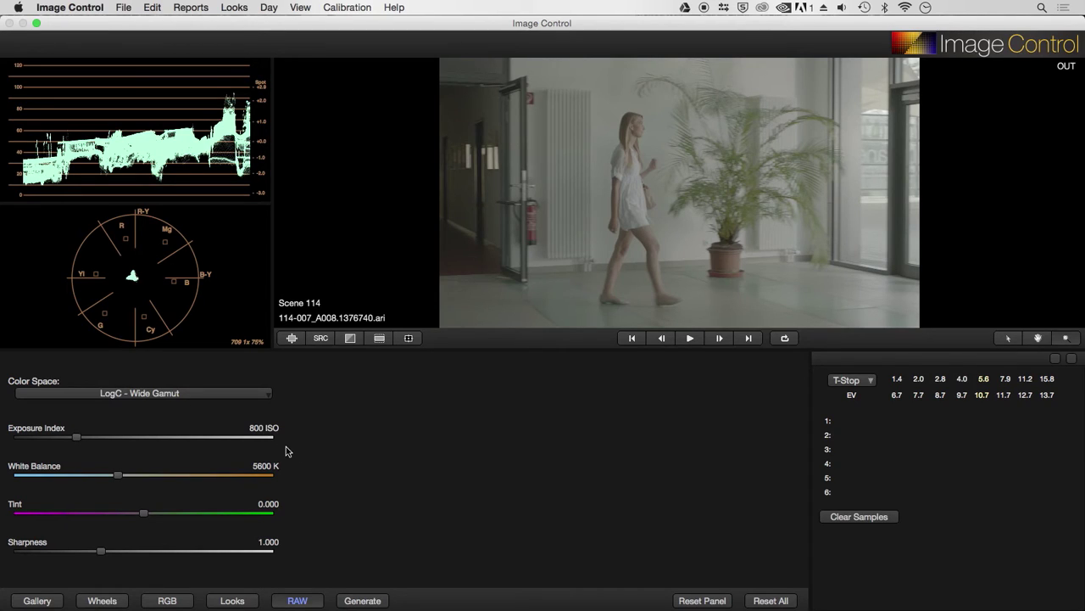
{"action": "left_click", "coordinate": [75, 394]}
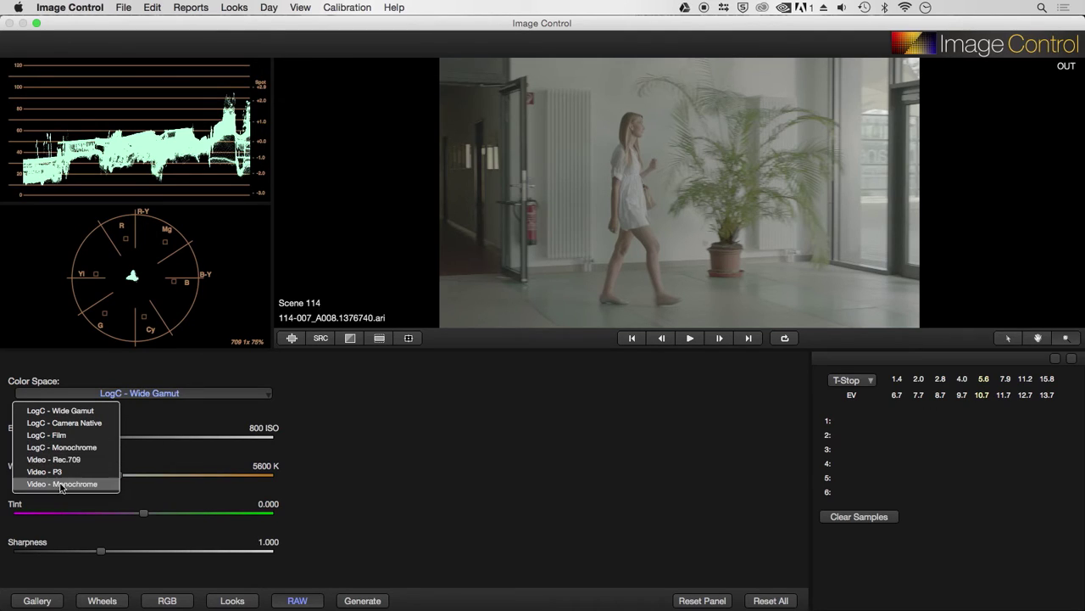
{"action": "key", "text": "Escape"}
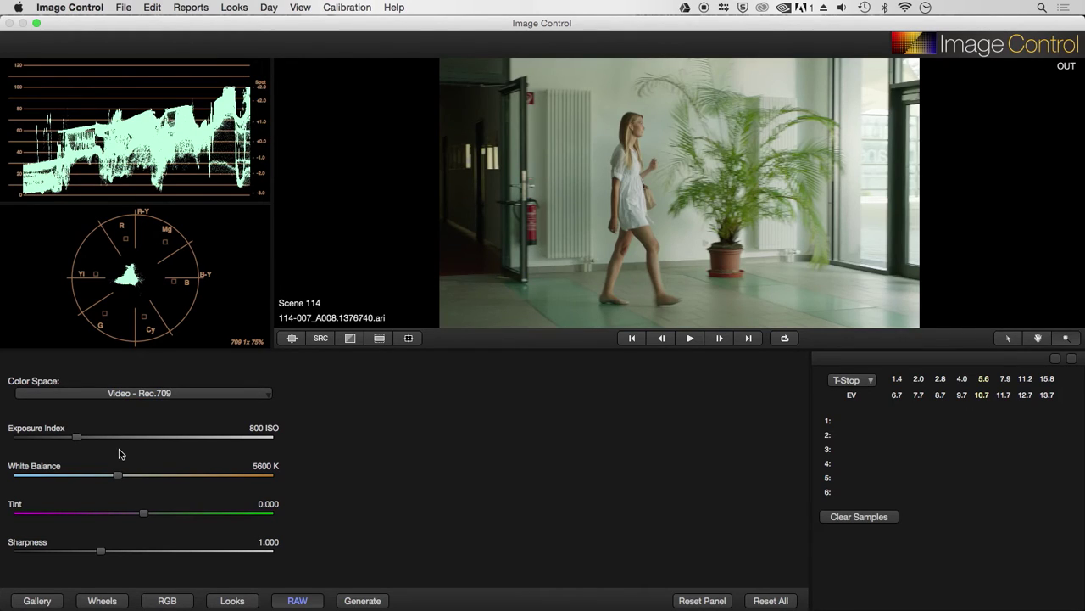
{"action": "left_click", "coordinate": [129, 395]}
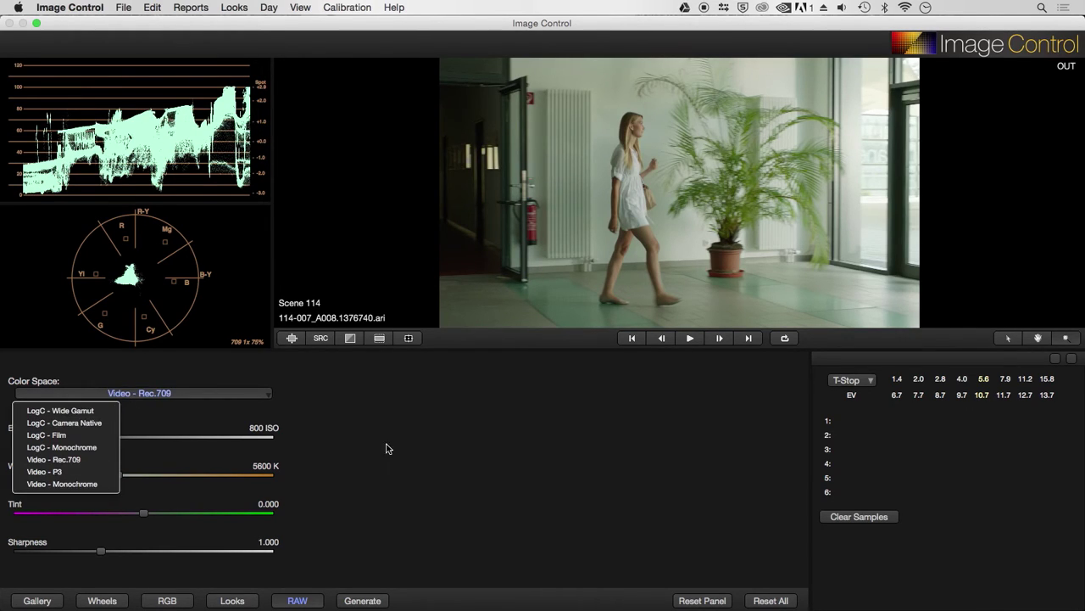
{"action": "key", "text": "Escape"}
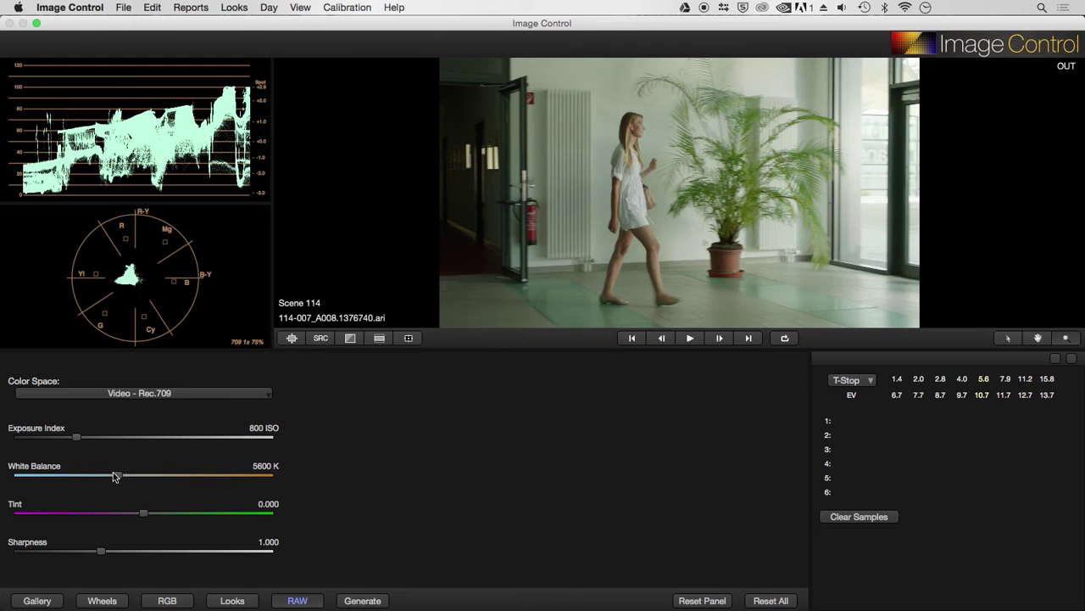
Step: Review the grading tools available for the ARRIRAW clip: color wheels, RGB controls, system looks and effects, and the generation settings
{"action": "left_click", "coordinate": [302, 601]}
{"action": "left_click", "coordinate": [102, 601]}
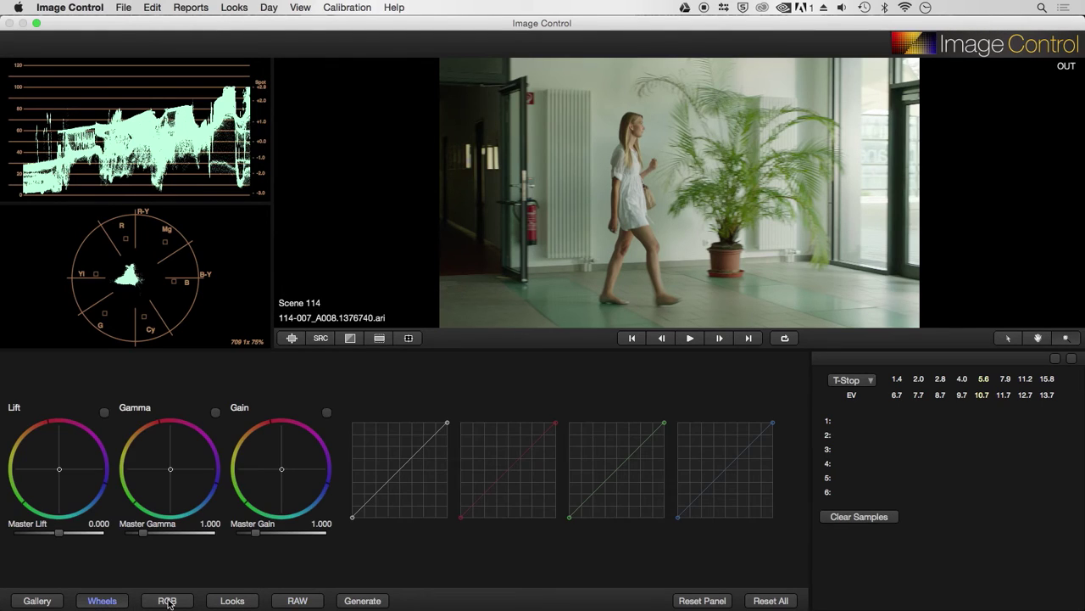
{"action": "left_click", "coordinate": [184, 601]}
{"action": "left_click", "coordinate": [226, 601]}
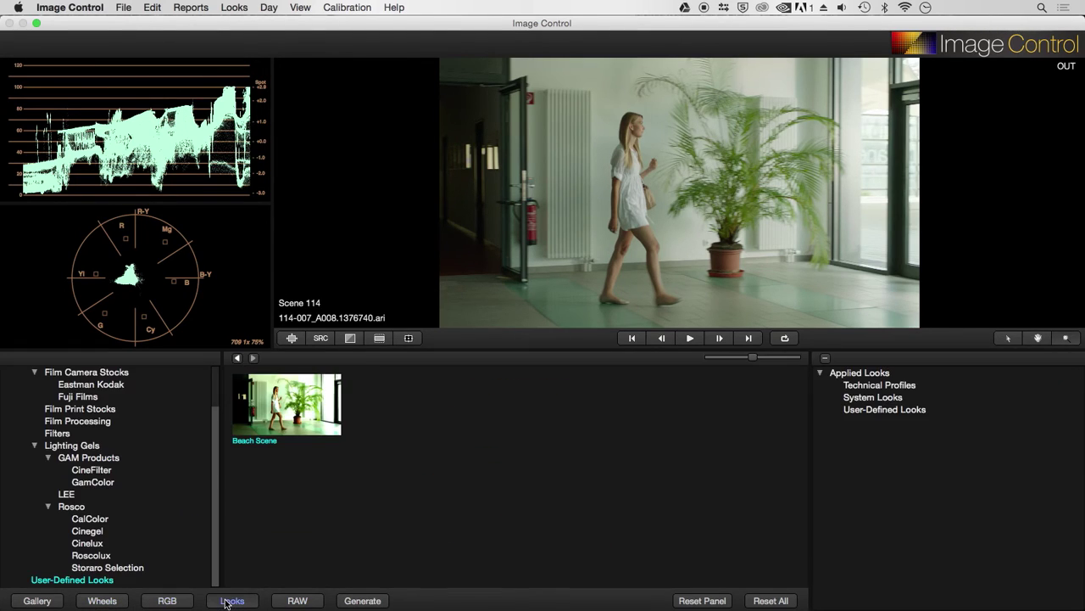
{"action": "scroll", "coordinate": [96, 397], "scroll_direction": "up", "scroll_amount": 3}
{"action": "left_click", "coordinate": [96, 396]}
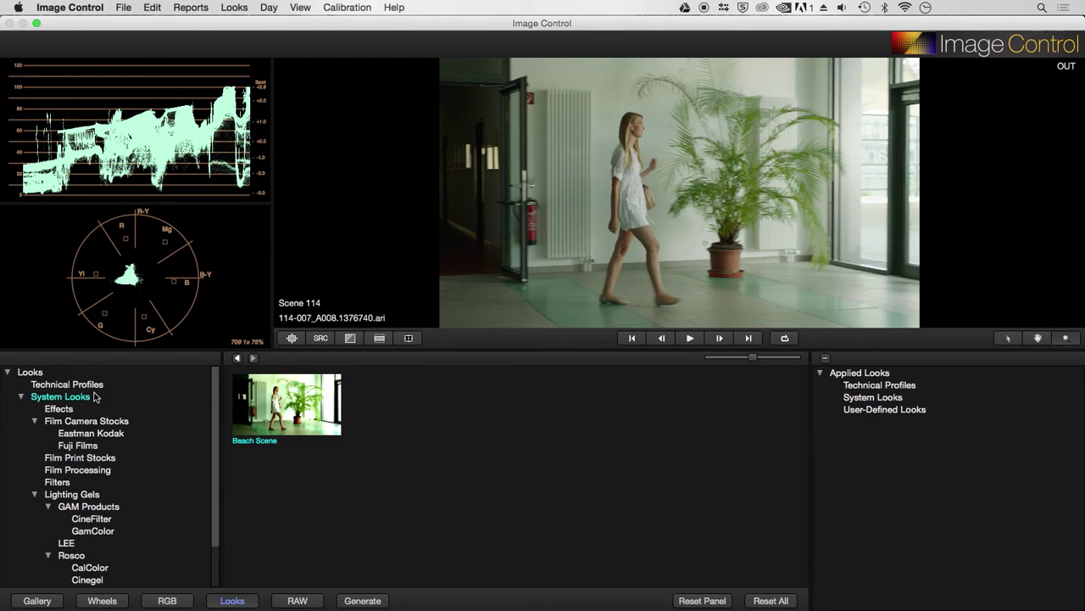
{"action": "left_click", "coordinate": [94, 408]}
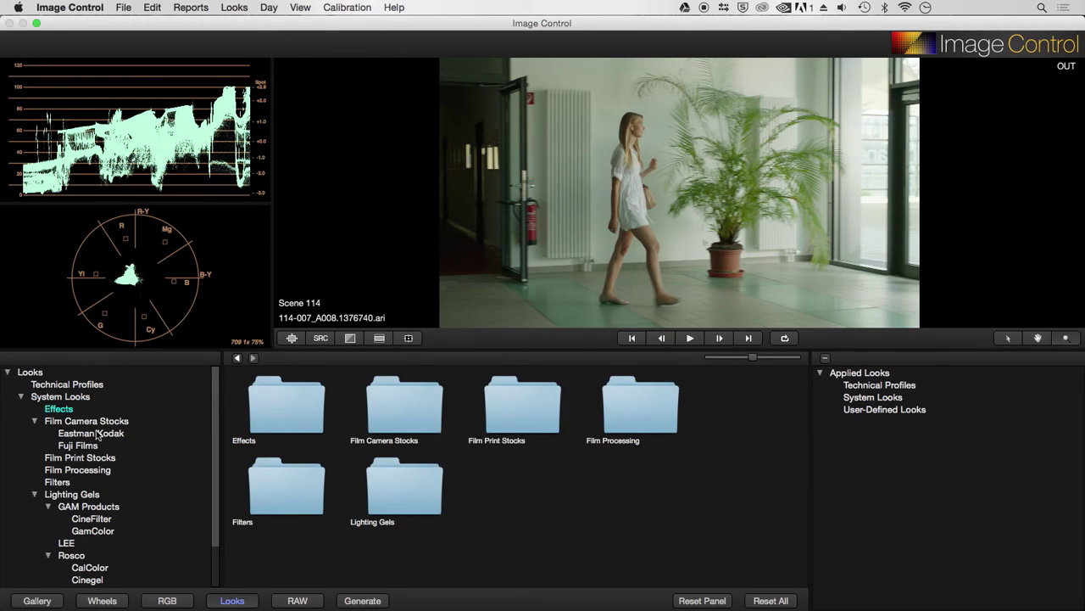
{"action": "left_click", "coordinate": [376, 601]}
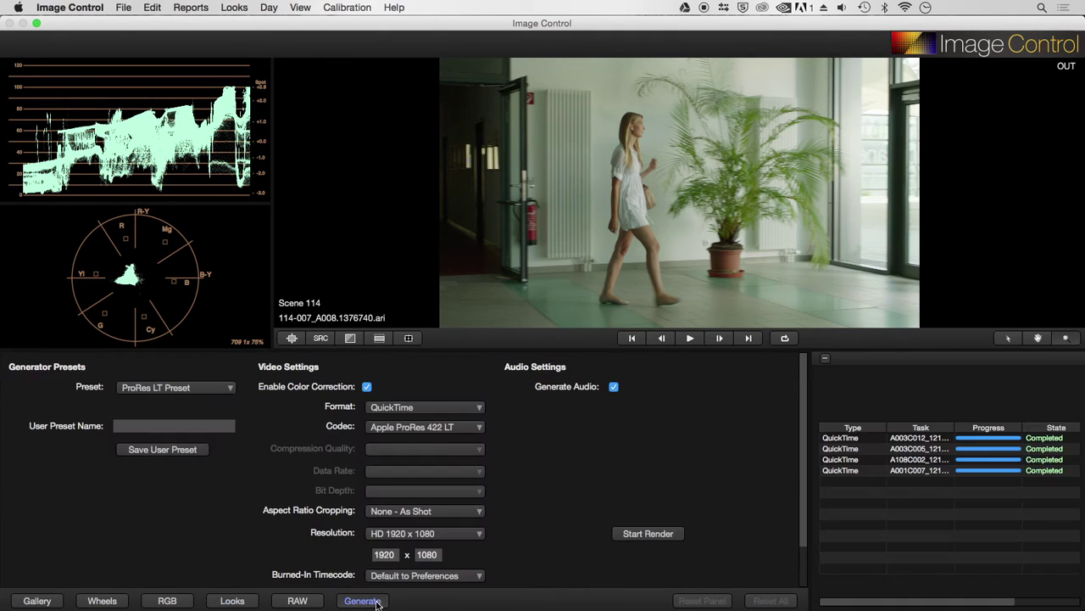